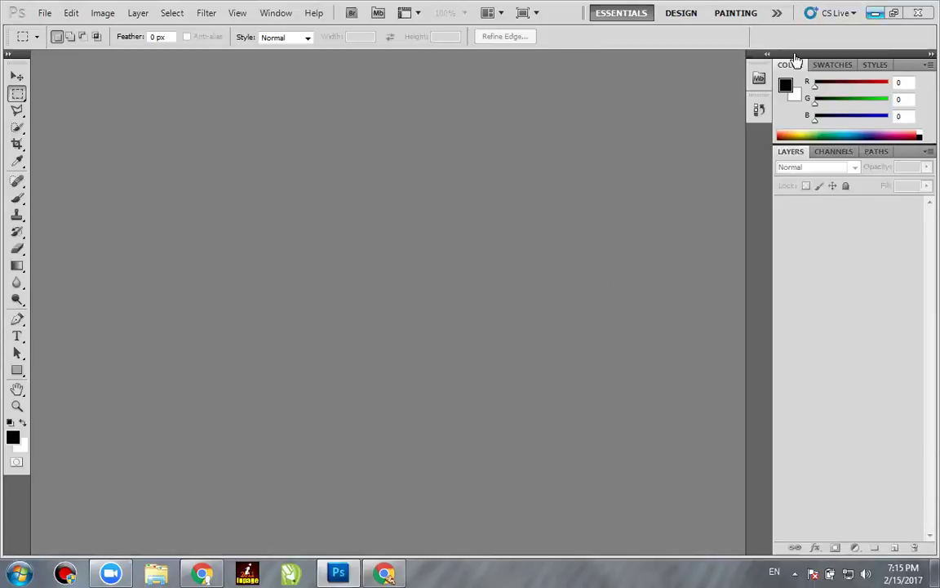
Switch to Chrome and search Google Images for "skype"
{"action": "mouse_move", "coordinate": [202, 573]}
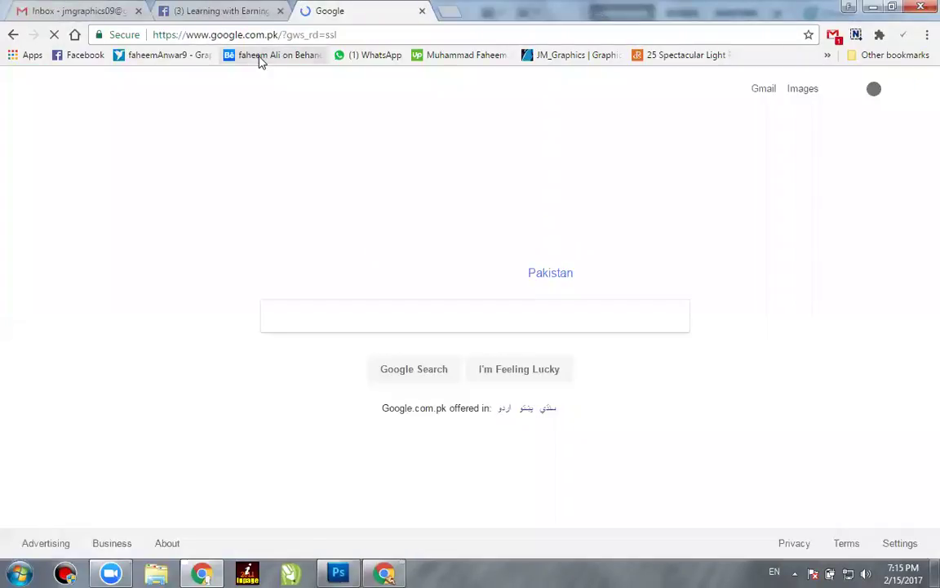
{"action": "type", "text": "g"}
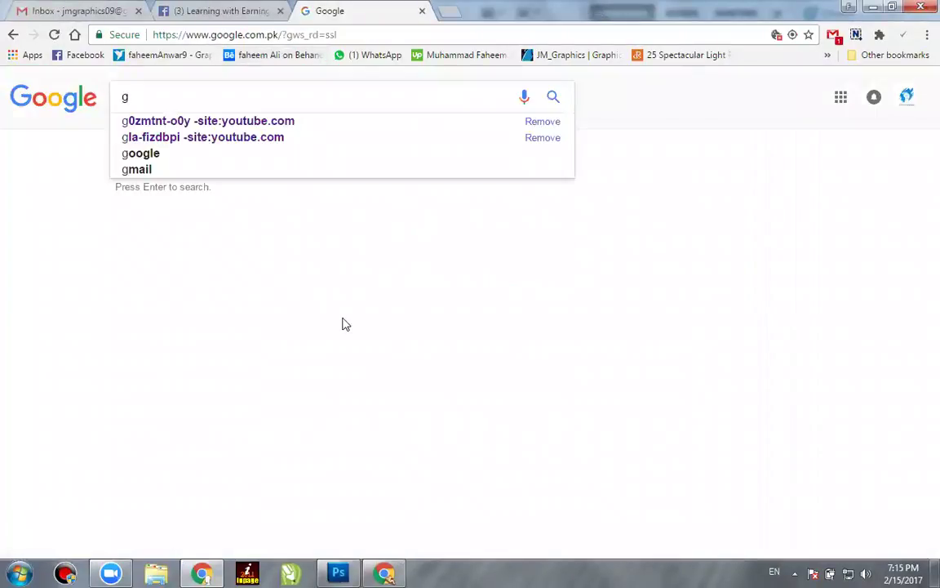
{"action": "key", "text": "BackSpace"}
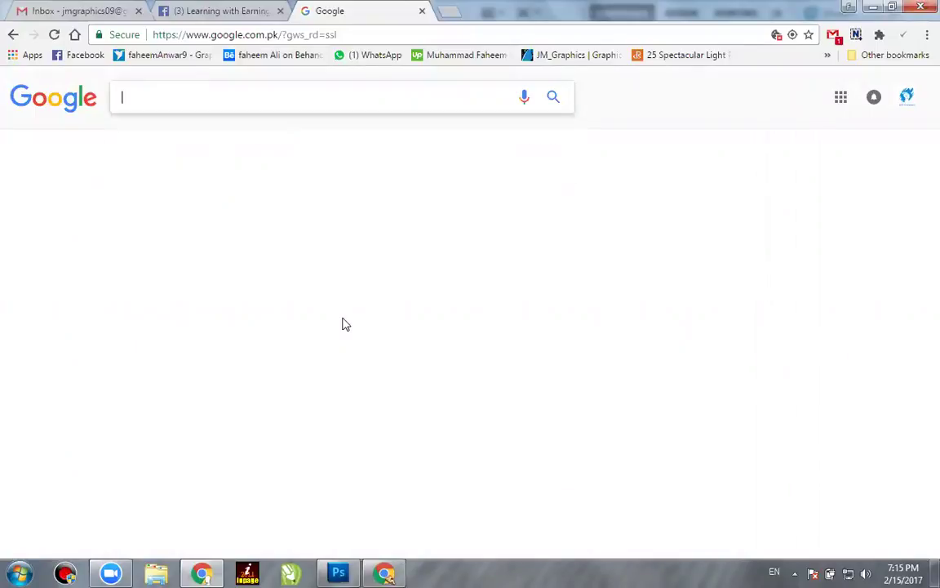
{"action": "type", "text": "sk"}
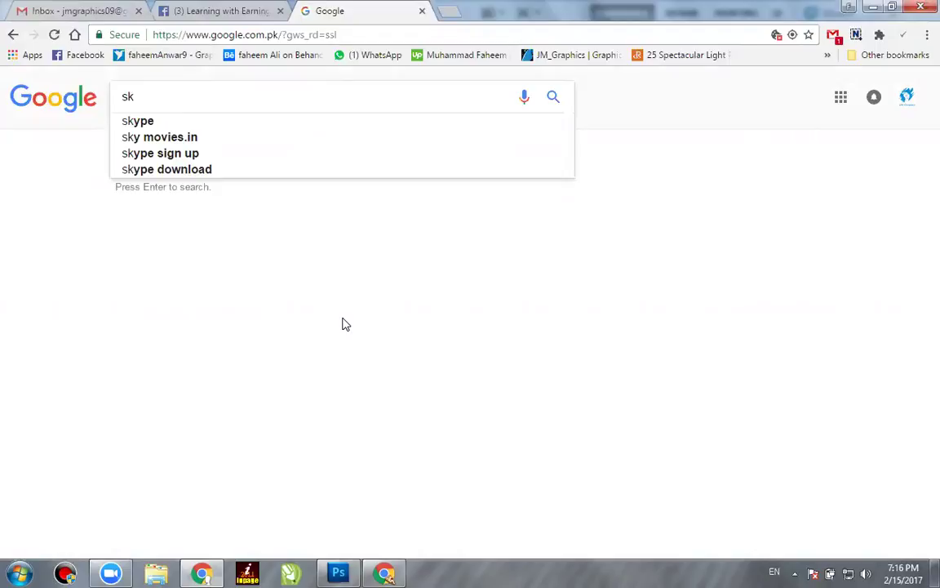
{"action": "left_click", "coordinate": [136, 127]}
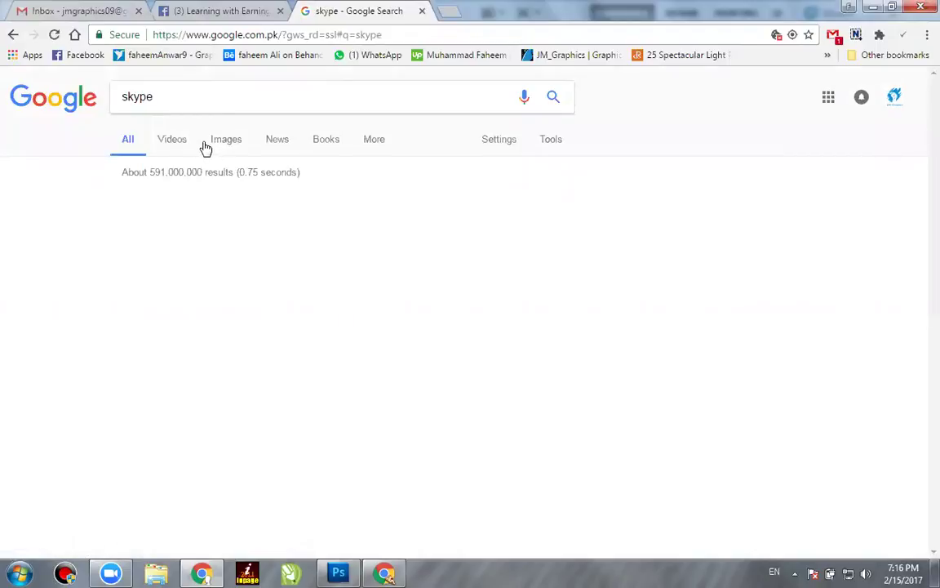
{"action": "left_click", "coordinate": [217, 145]}
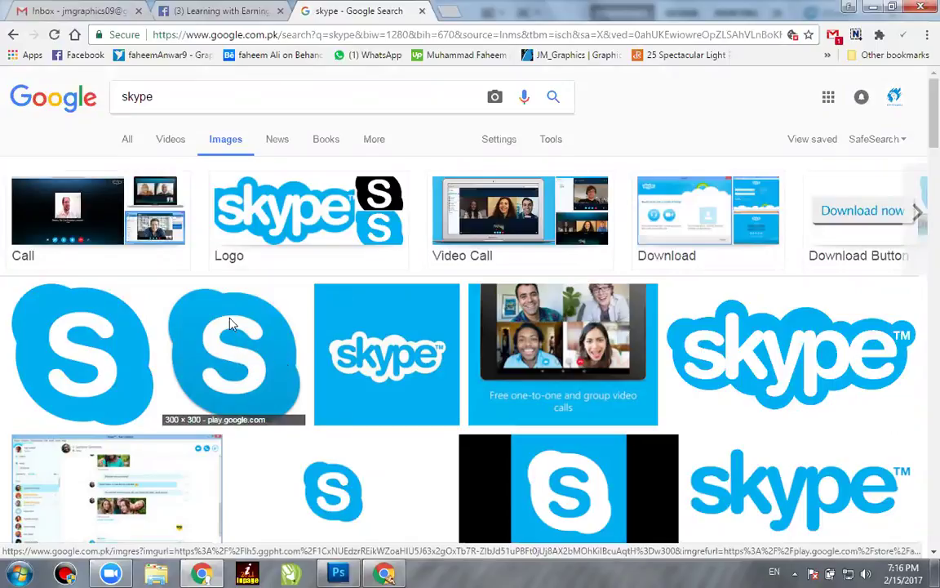
Save the 300 × 300 Skype logo from Google Play to the Desktop as the PNG image "unnamed"
{"action": "left_click", "coordinate": [269, 383]}
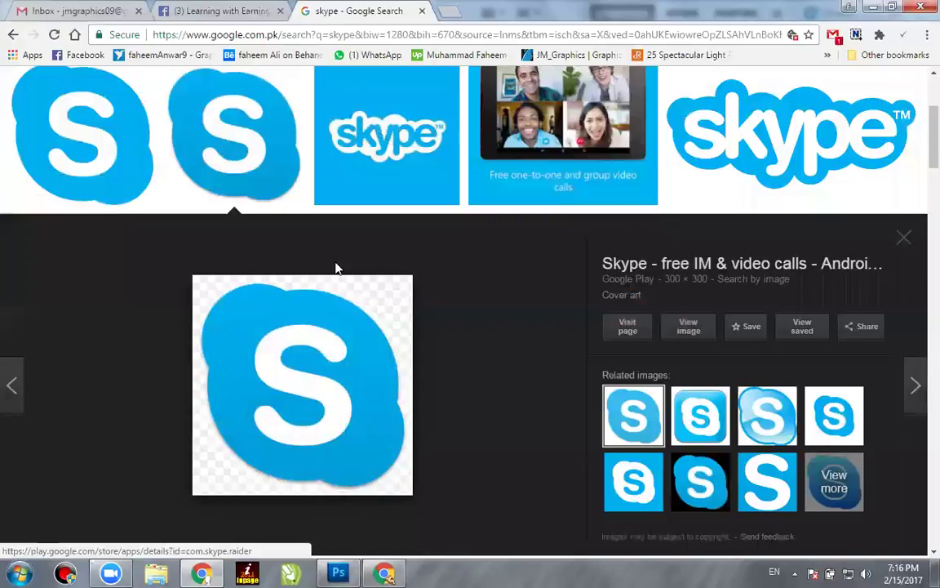
{"action": "right_click", "coordinate": [335, 267]}
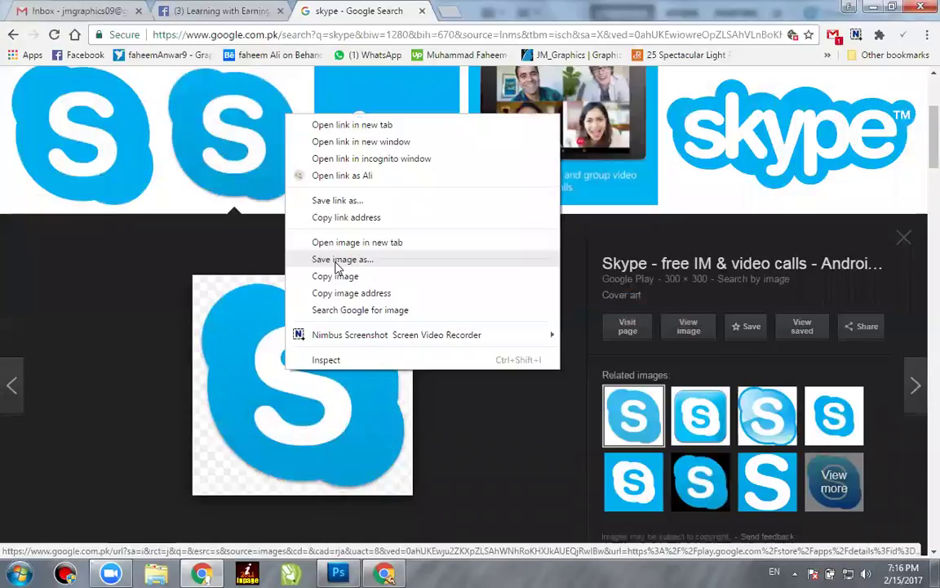
{"action": "left_click", "coordinate": [85, 165]}
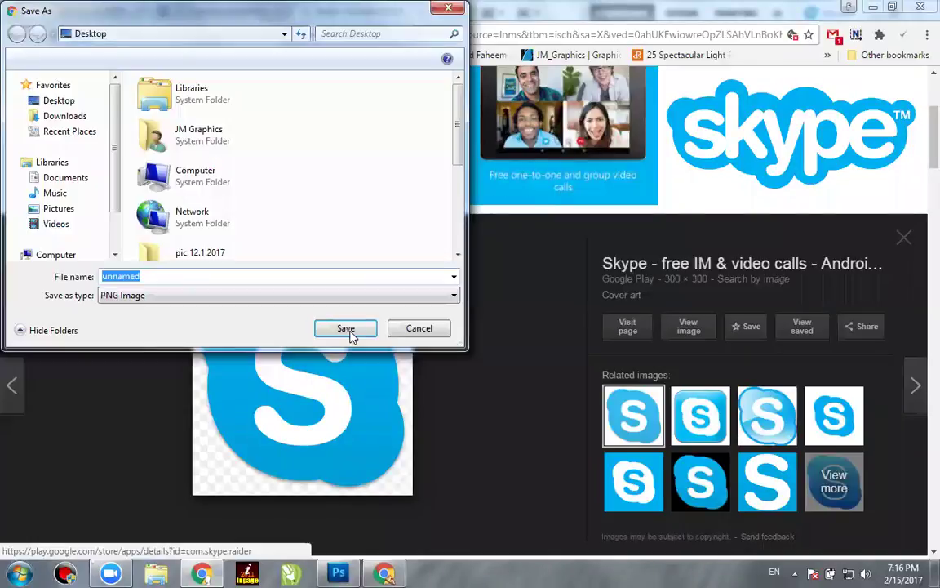
{"action": "left_click", "coordinate": [348, 329]}
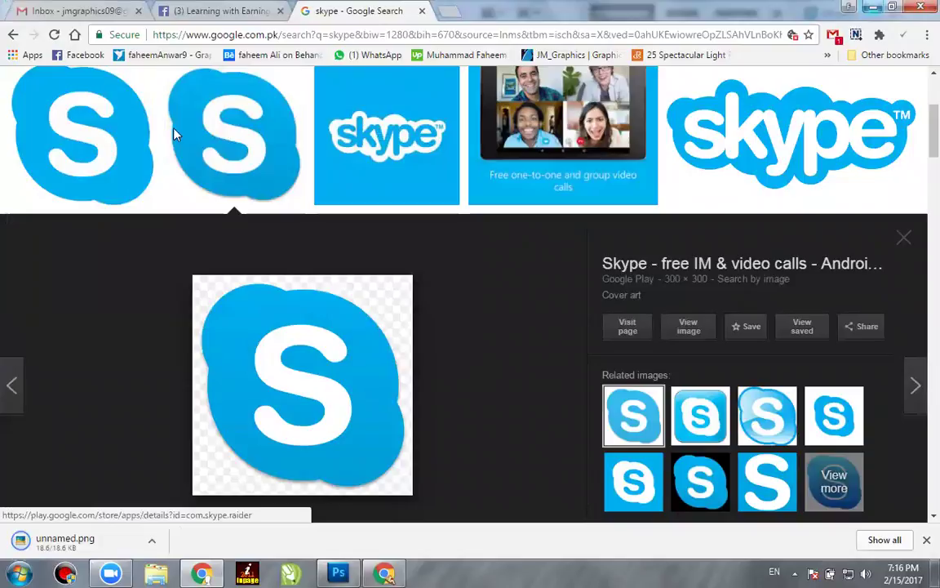
Switch to Photoshop and start a new document measured in inches, 10 wide and 7 high
{"action": "key", "text": "alt+Tab"}
{"action": "left_click", "coordinate": [45, 14]}
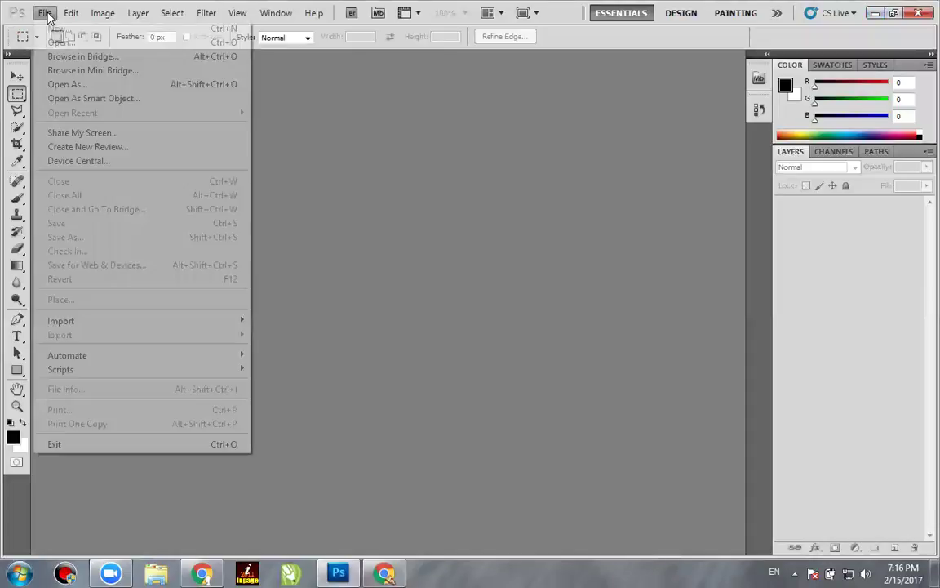
{"action": "left_click", "coordinate": [79, 30]}
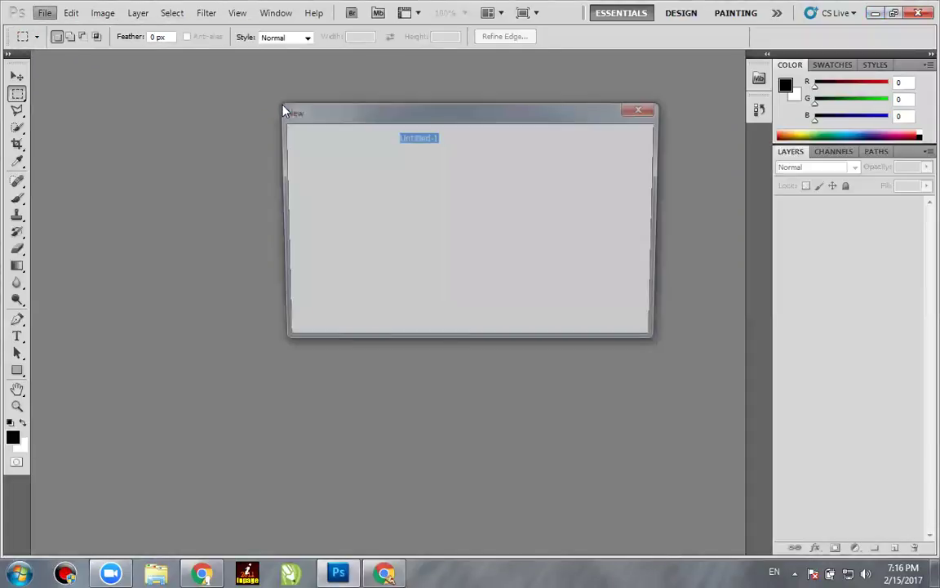
{"action": "left_click", "coordinate": [495, 200]}
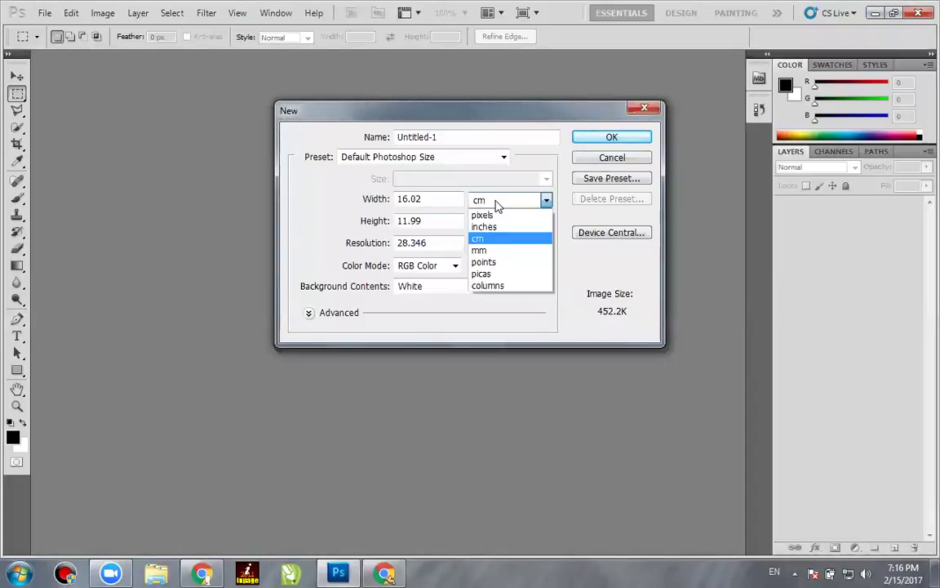
{"action": "left_click", "coordinate": [484, 226]}
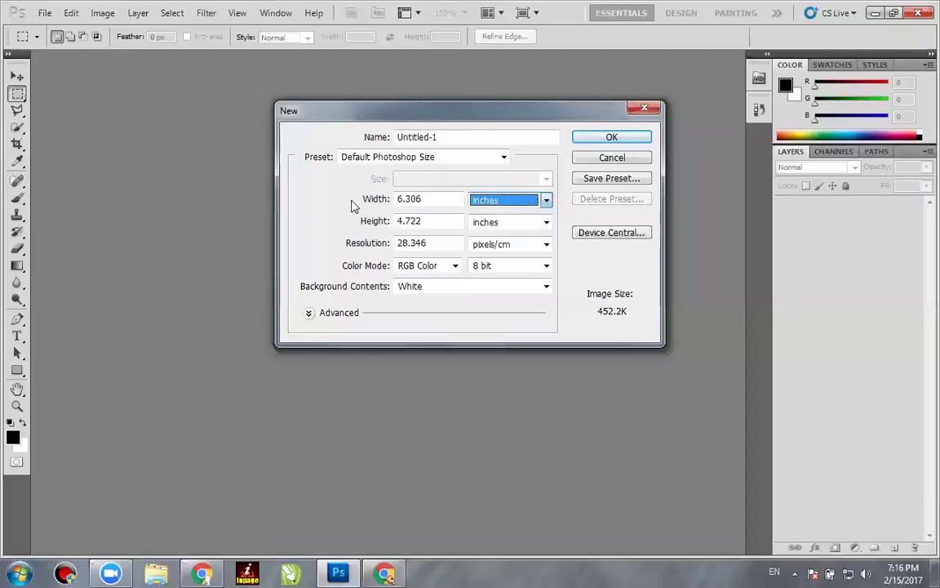
{"action": "double_click", "coordinate": [425, 204]}
{"action": "left_click_drag", "start_coordinate": [425, 202], "coordinate": [319, 200]}
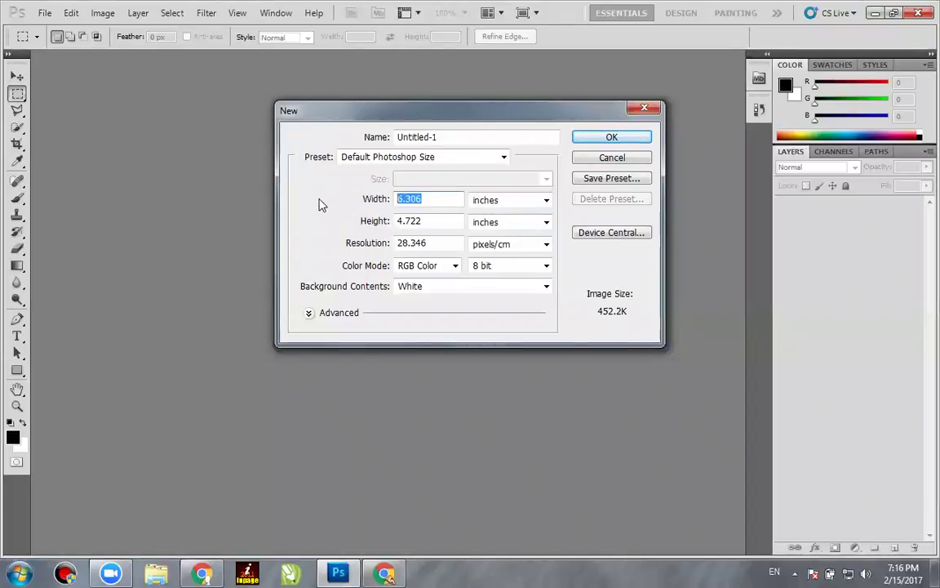
{"action": "type", "text": "1"}
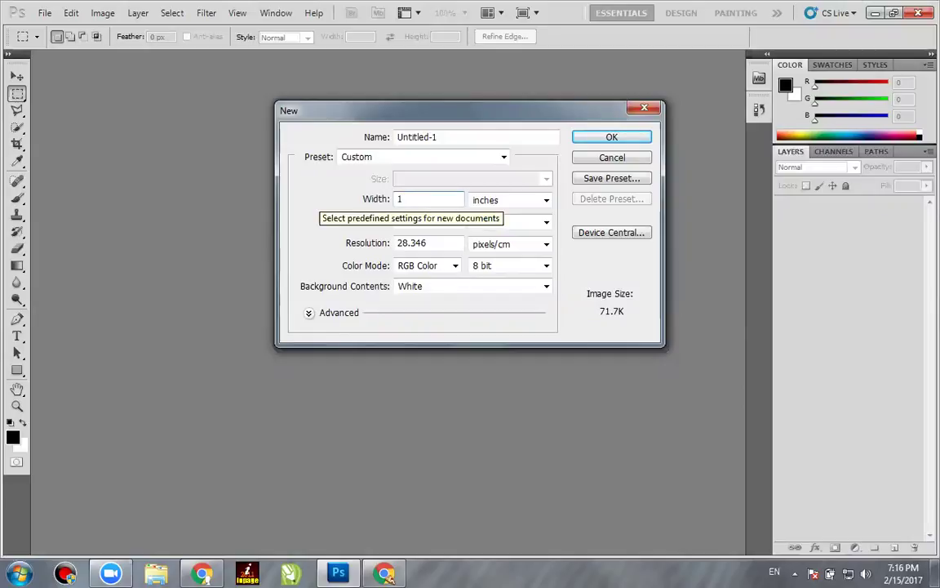
{"action": "type", "text": "0"}
{"action": "left_click_drag", "start_coordinate": [421, 221], "coordinate": [353, 218]}
{"action": "type", "text": "7"}
Set the new document's resolution to 72 pixels/cm and create it
{"action": "left_click_drag", "start_coordinate": [432, 243], "coordinate": [341, 255]}
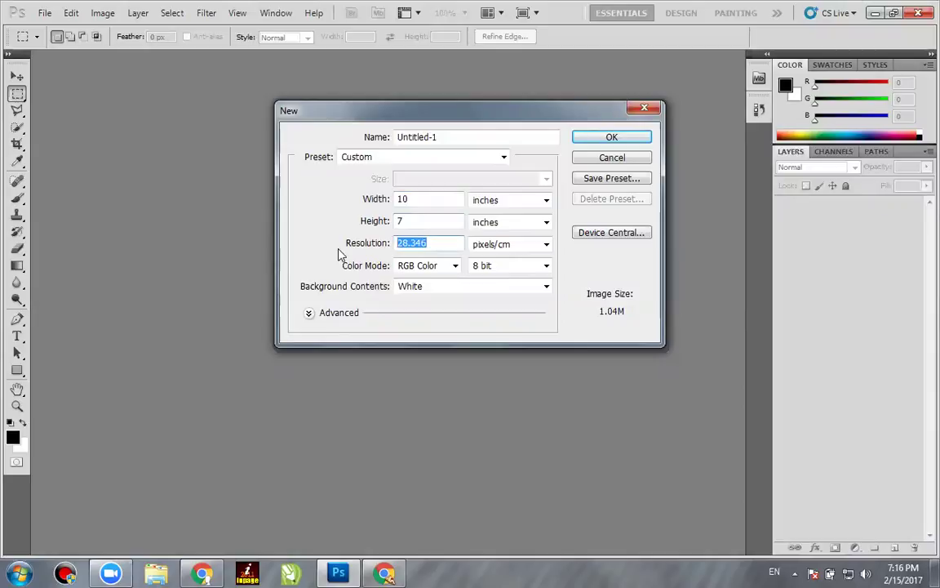
{"action": "type", "text": "72"}
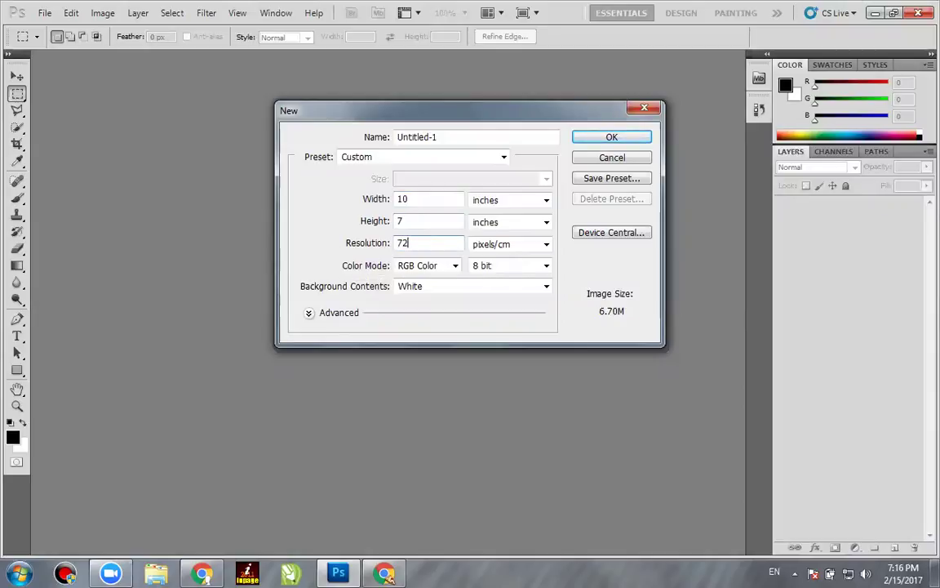
{"action": "left_click", "coordinate": [586, 139]}
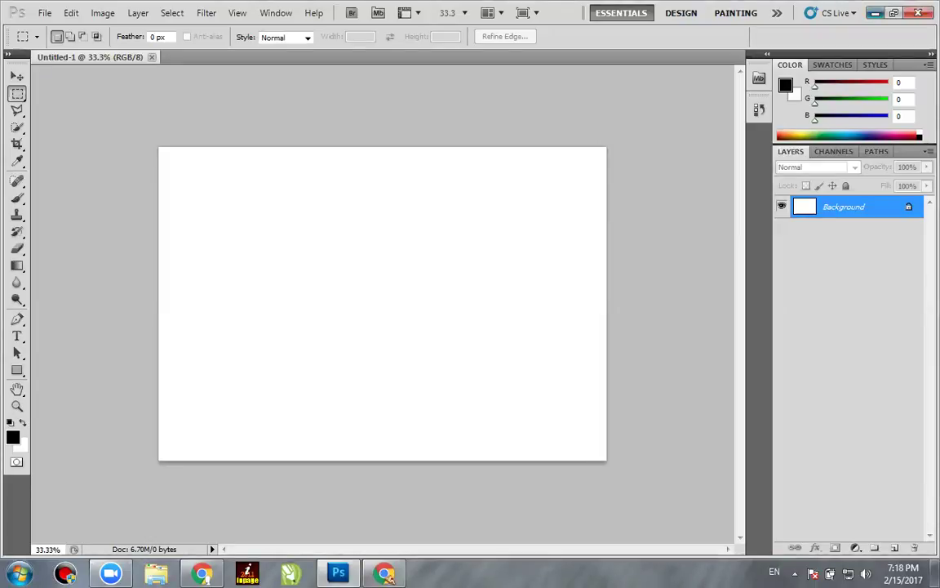
Place the "unnamed" Skype logo from the Desktop onto the blank canvas at its original size
{"action": "key", "text": "super+d"}
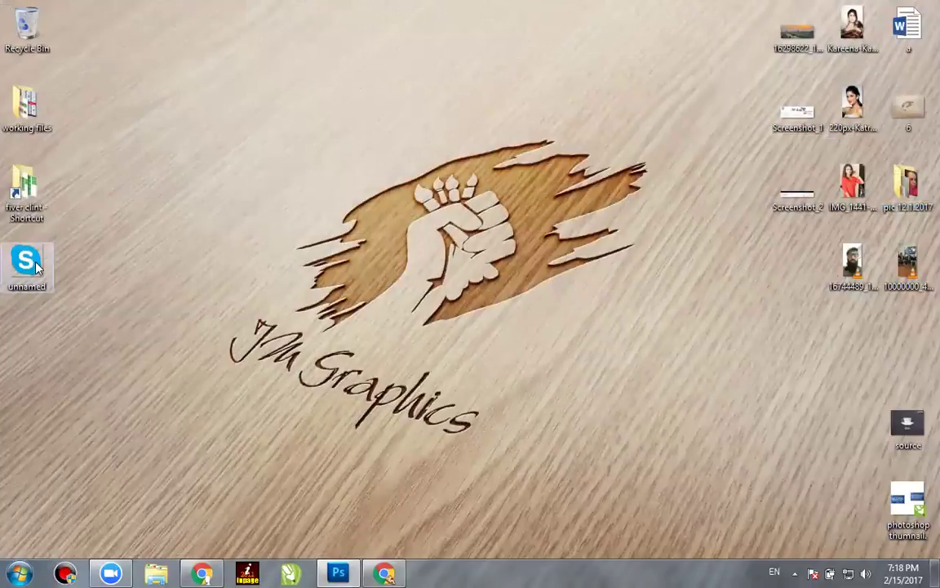
{"action": "left_click_drag", "start_coordinate": [35, 266], "coordinate": [257, 507]}
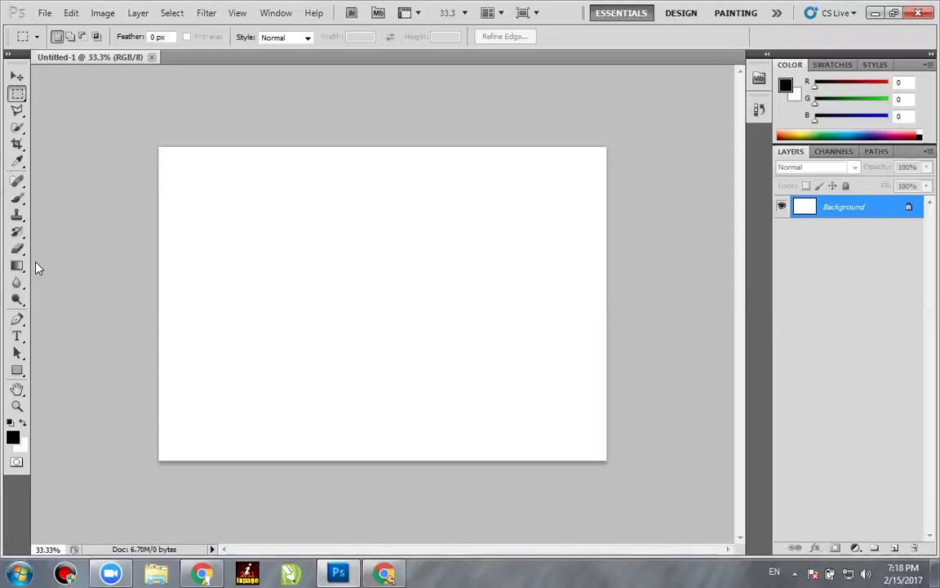
{"action": "left_click_drag", "start_coordinate": [33, 265], "coordinate": [363, 287]}
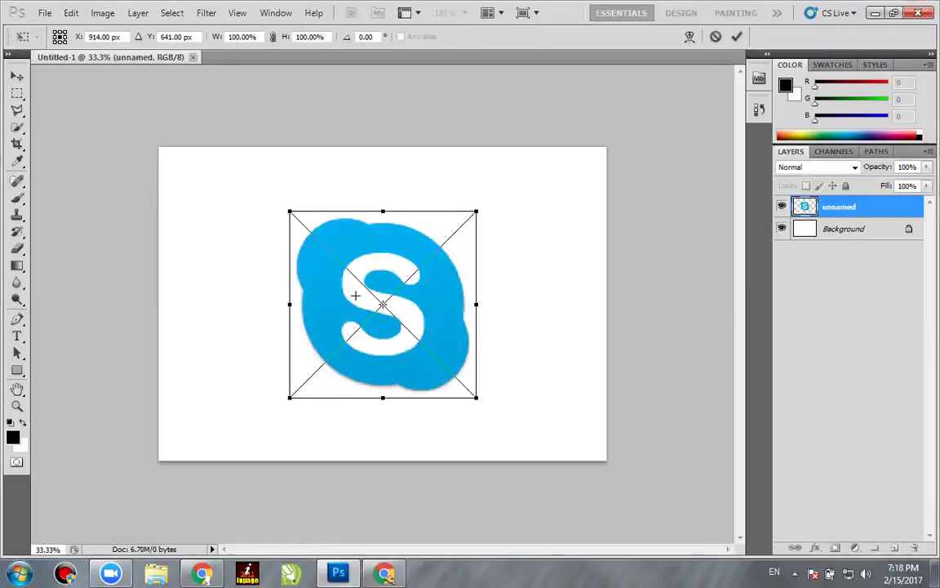
{"action": "key", "text": "Return"}
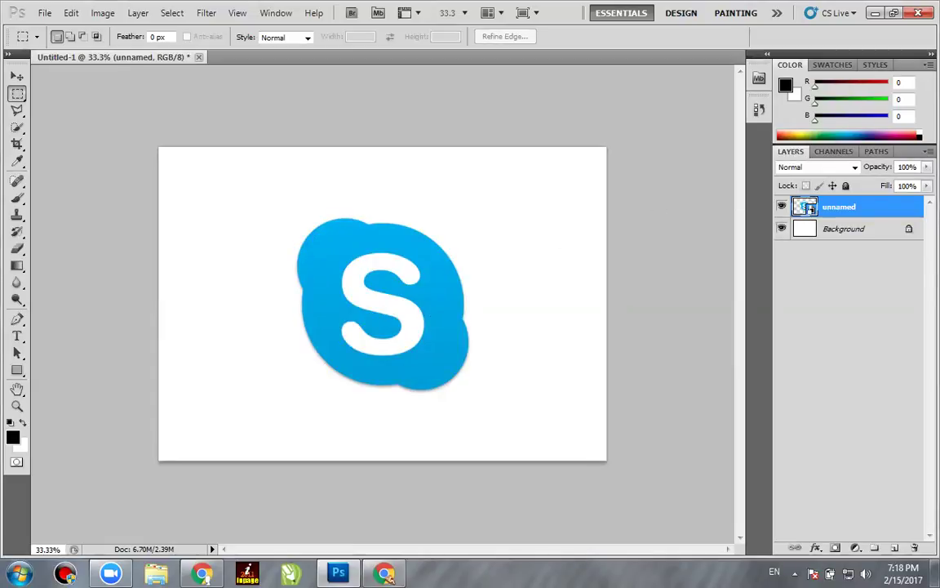
Rasterize the "unnamed" logo layer and hide the Background layer
{"action": "right_click", "coordinate": [810, 206]}
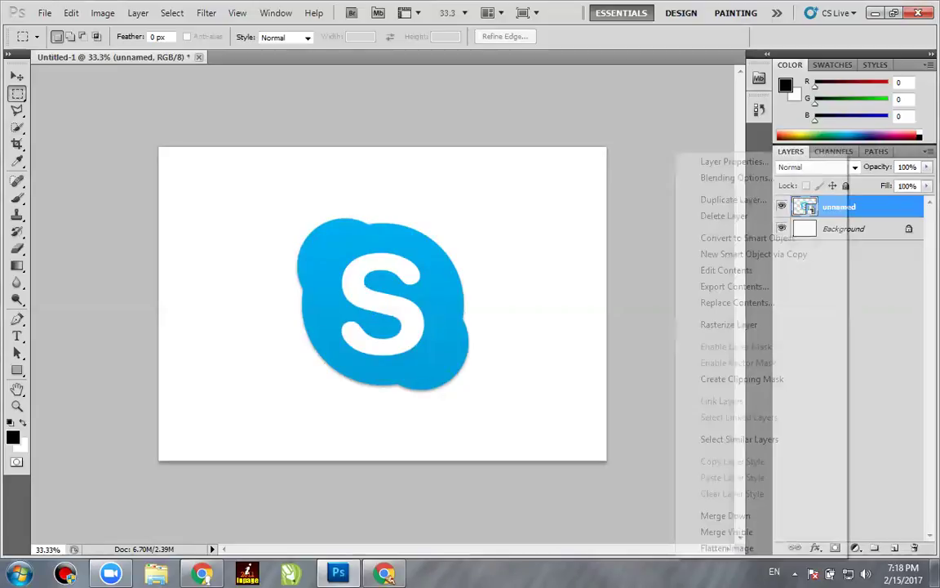
{"action": "left_click", "coordinate": [725, 321]}
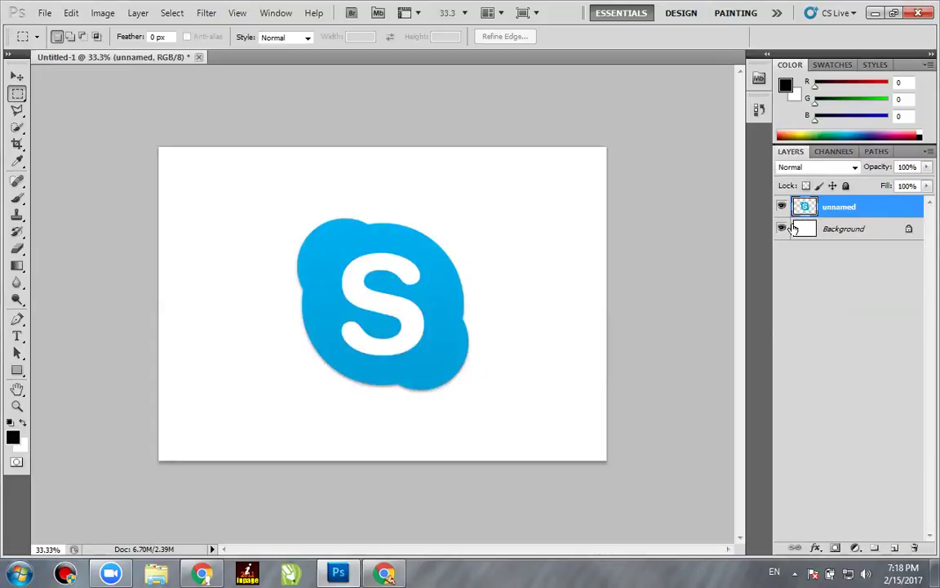
{"action": "left_click", "coordinate": [781, 230]}
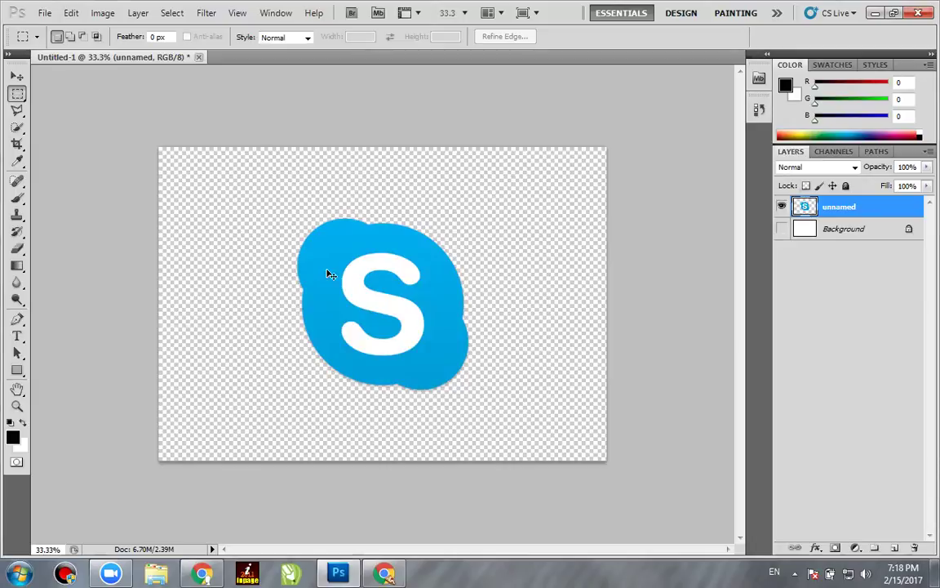
{"action": "key", "text": "ctrl+t"}
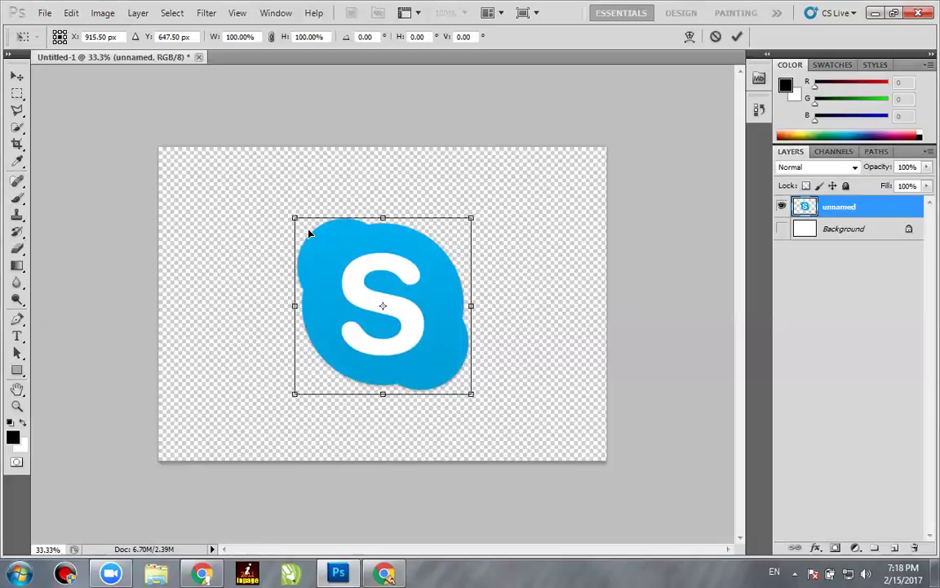
{"action": "key", "text": "Return"}
{"action": "key", "text": "m"}
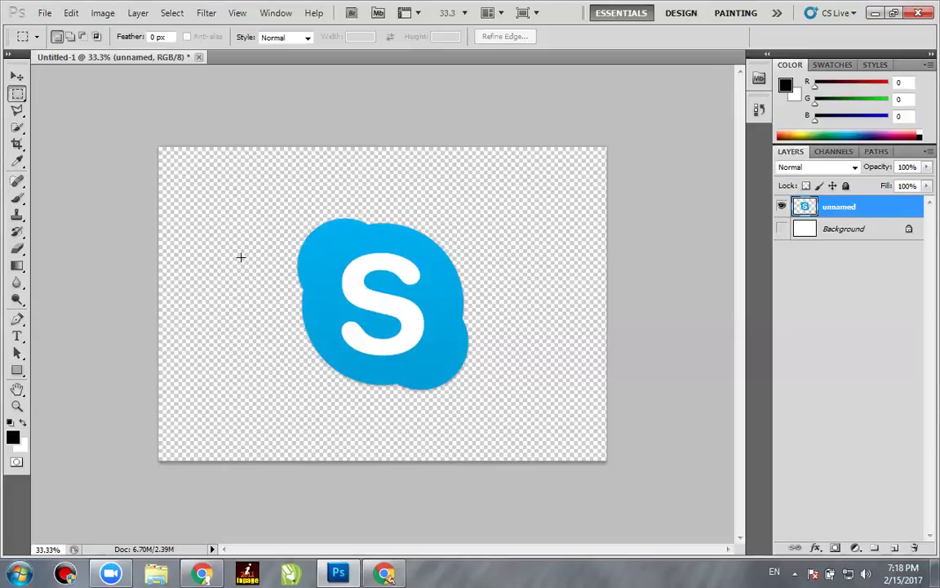
Select the logo's white S with the Magic Wand and delete it from its layer, and show the Background layer again
{"action": "left_click", "coordinate": [17, 129]}
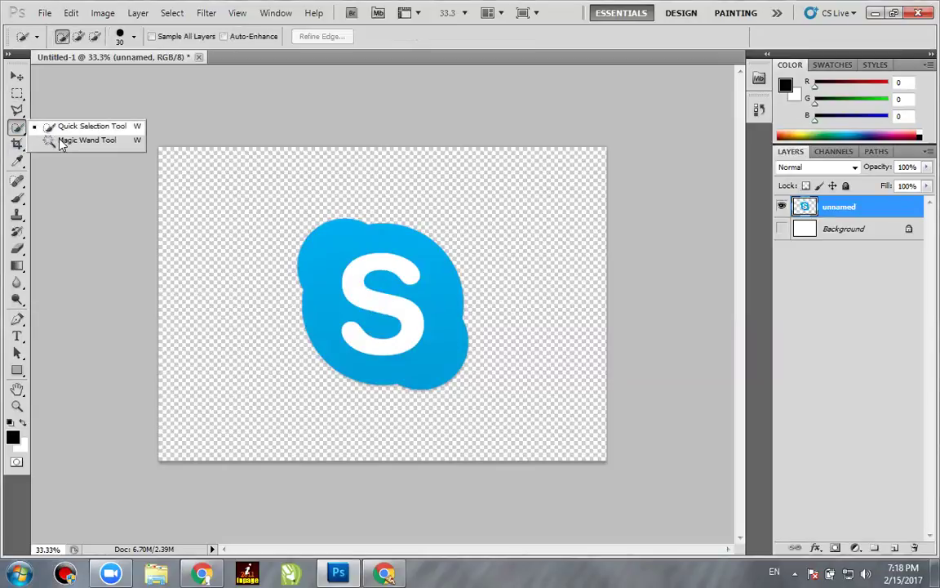
{"action": "left_click", "coordinate": [86, 141]}
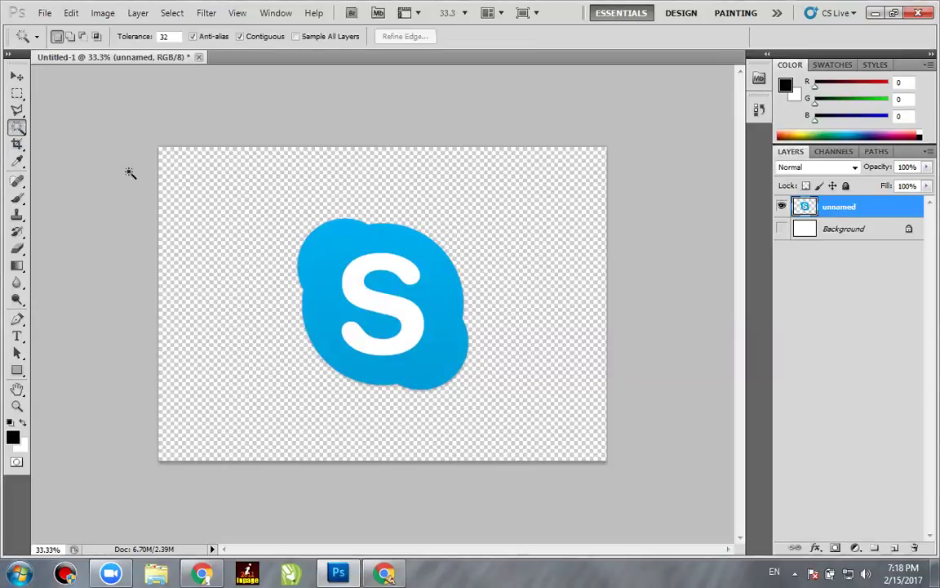
{"action": "left_click", "coordinate": [375, 265]}
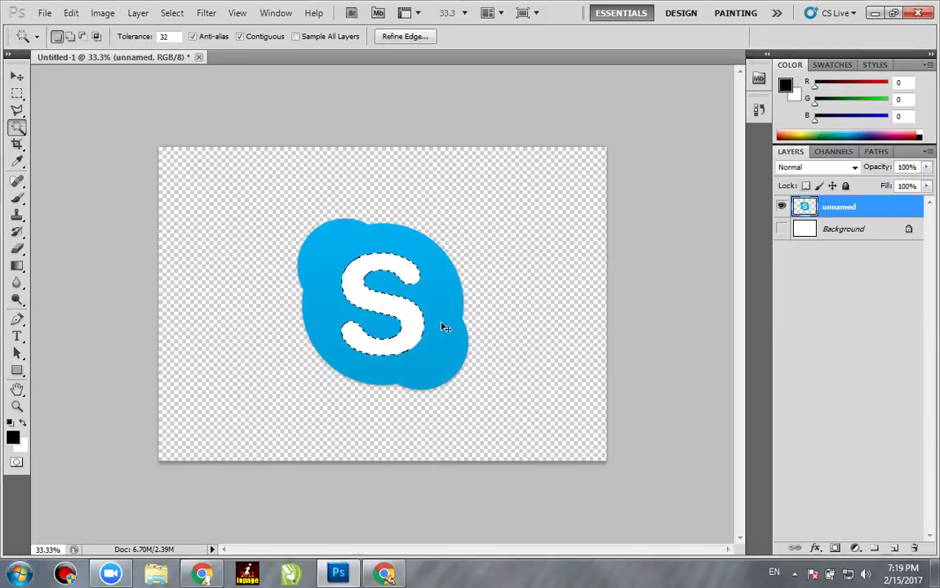
{"action": "key", "text": "ctrl+d"}
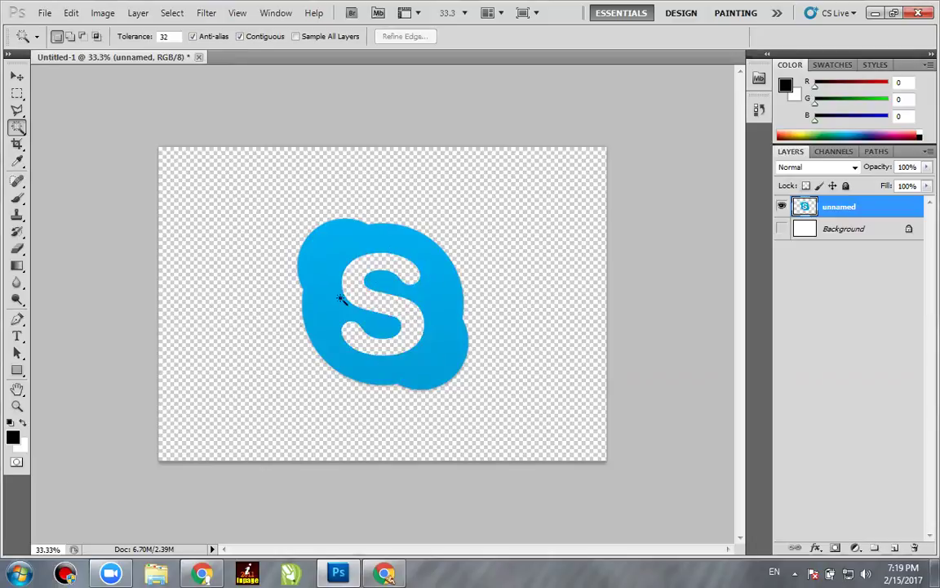
{"action": "left_click", "coordinate": [17, 76]}
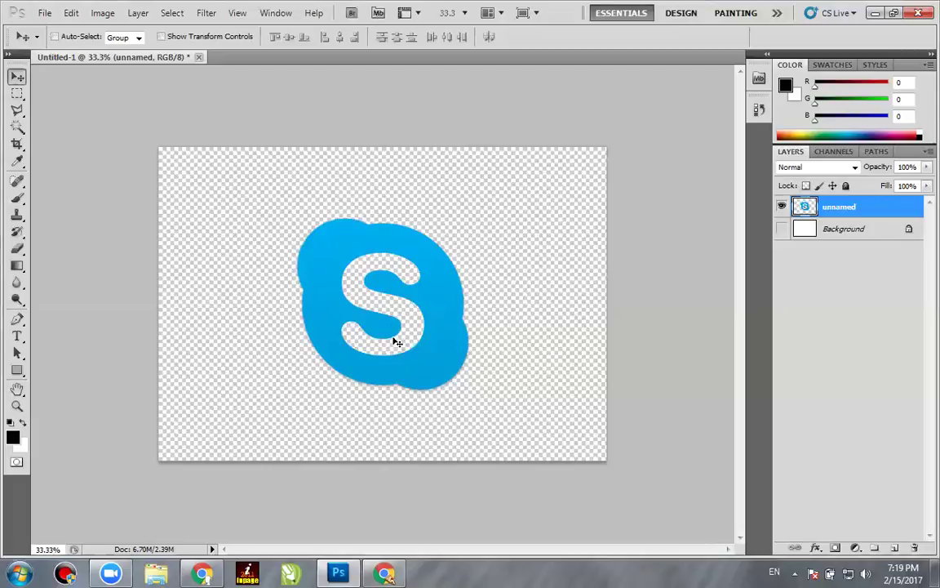
{"action": "left_click", "coordinate": [782, 229]}
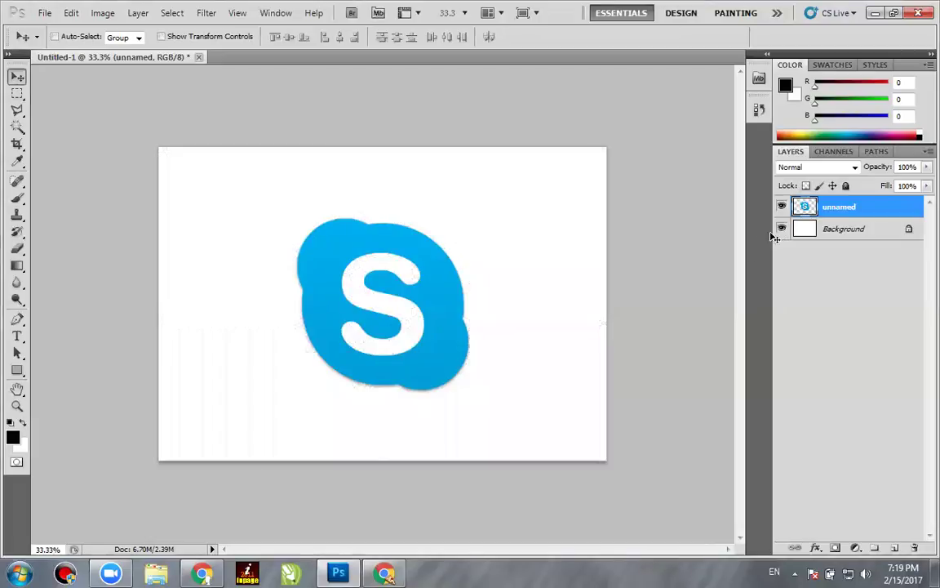
{"action": "key", "text": "ctrl+t"}
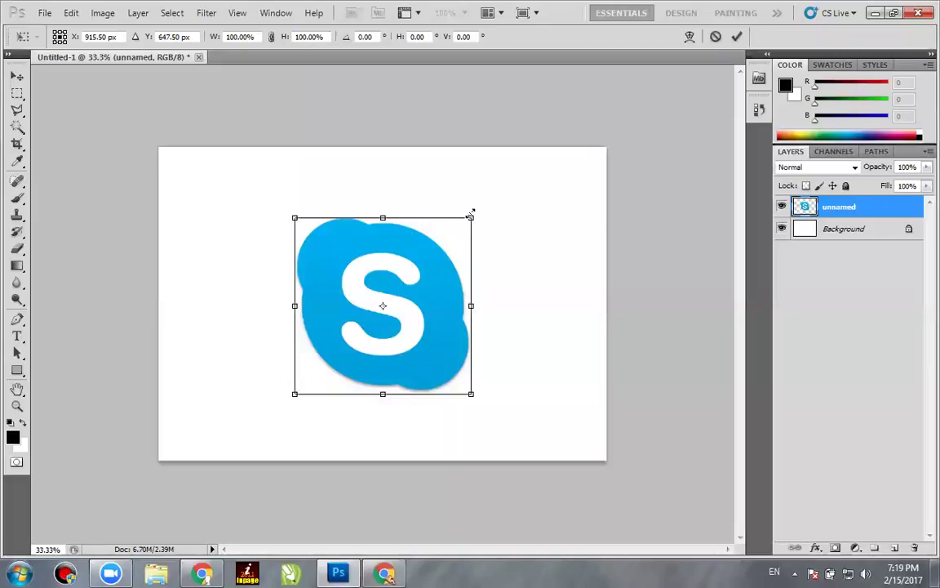
{"action": "mouse_move", "coordinate": [471, 220]}
{"action": "left_mouse_down"}
{"action": "mouse_move", "coordinate": [437, 293]}
{"action": "mouse_move", "coordinate": [484, 221]}
{"action": "mouse_move", "coordinate": [466, 252]}
{"action": "mouse_move", "coordinate": [480, 236]}
{"action": "left_mouse_up"}
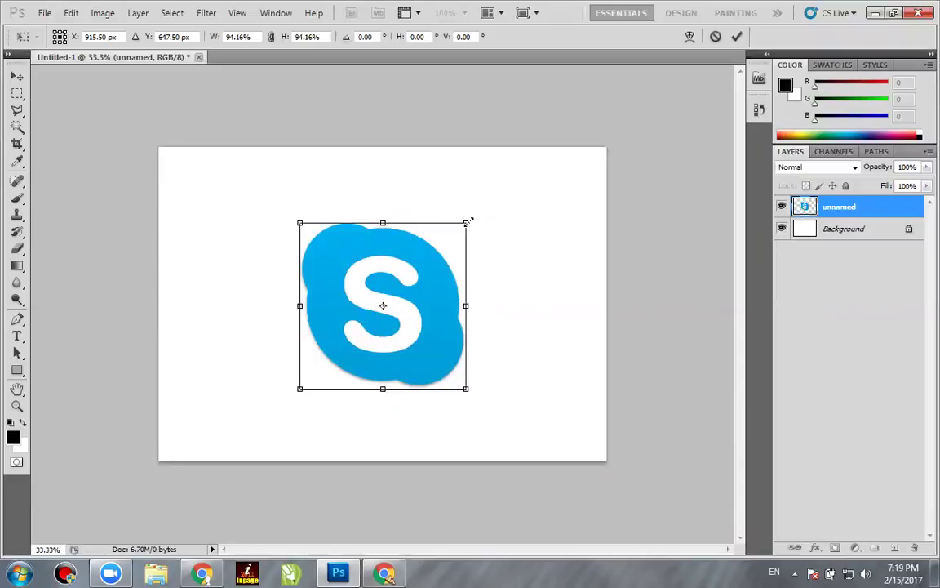
{"action": "left_click_drag", "start_coordinate": [463, 232], "coordinate": [480, 210]}
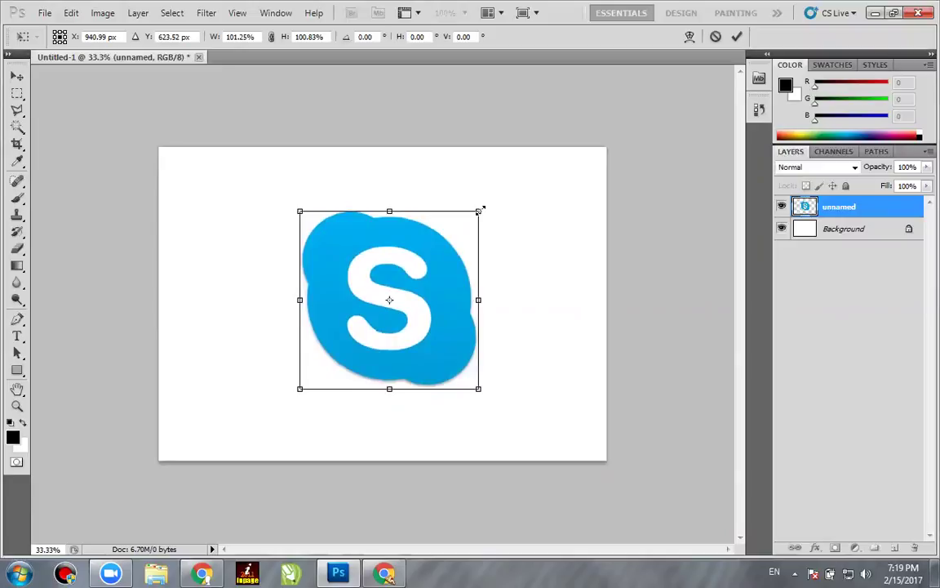
{"action": "left_click_drag", "start_coordinate": [479, 210], "coordinate": [448, 229]}
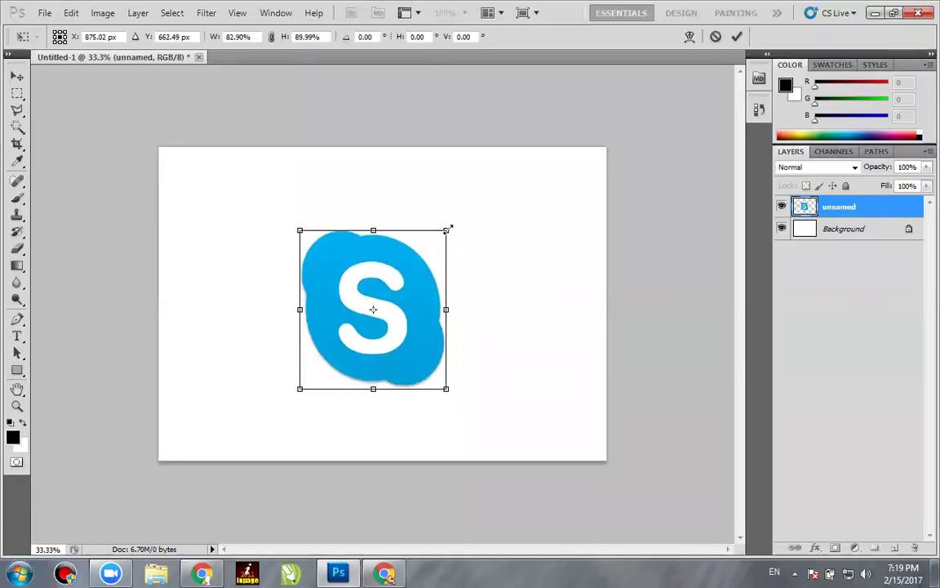
{"action": "key", "text": "Return"}
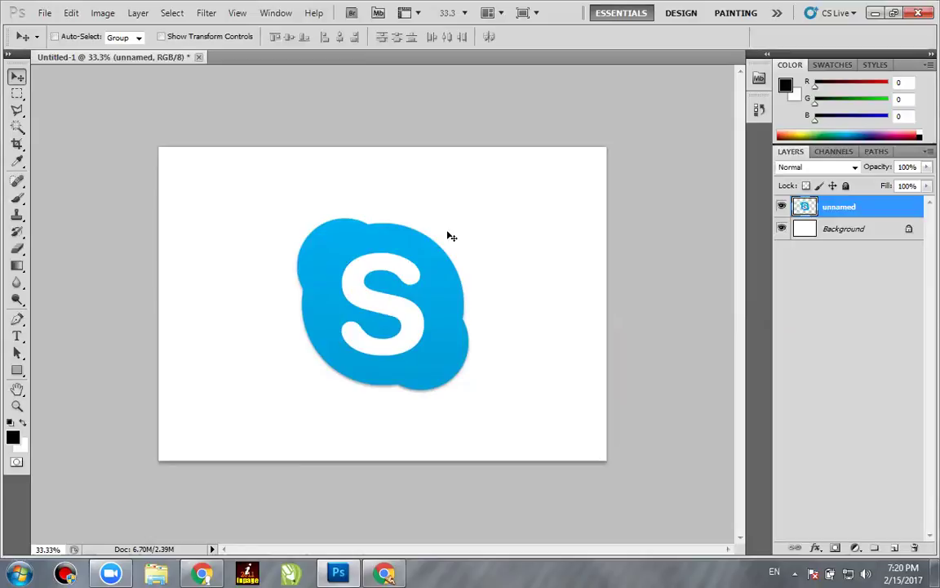
Scale the Skype logo proportionally to about 92% with Free Transform and move it into the right half of the canvas
{"action": "key", "text": "ctrl+t"}
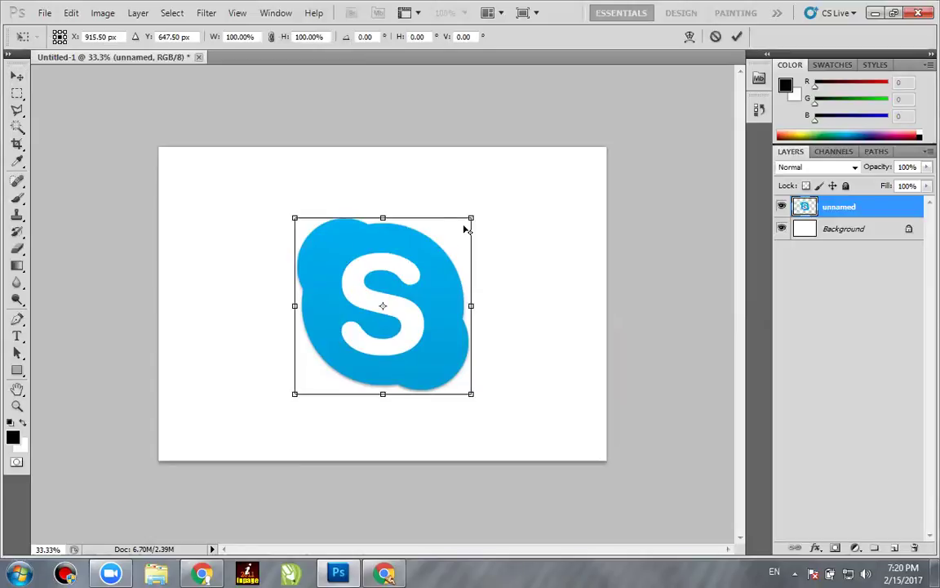
{"action": "mouse_move", "coordinate": [472, 216]}
{"action": "left_mouse_down"}
{"action": "mouse_move", "coordinate": [445, 273]}
{"action": "mouse_move", "coordinate": [474, 221]}
{"action": "mouse_move", "coordinate": [470, 228]}
{"action": "left_mouse_up"}
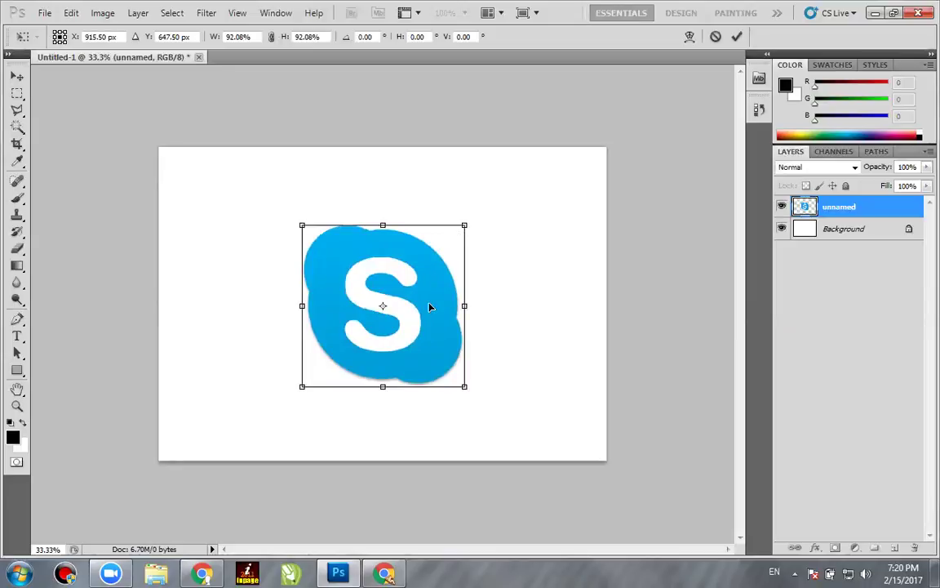
{"action": "left_click_drag", "start_coordinate": [428, 306], "coordinate": [519, 304]}
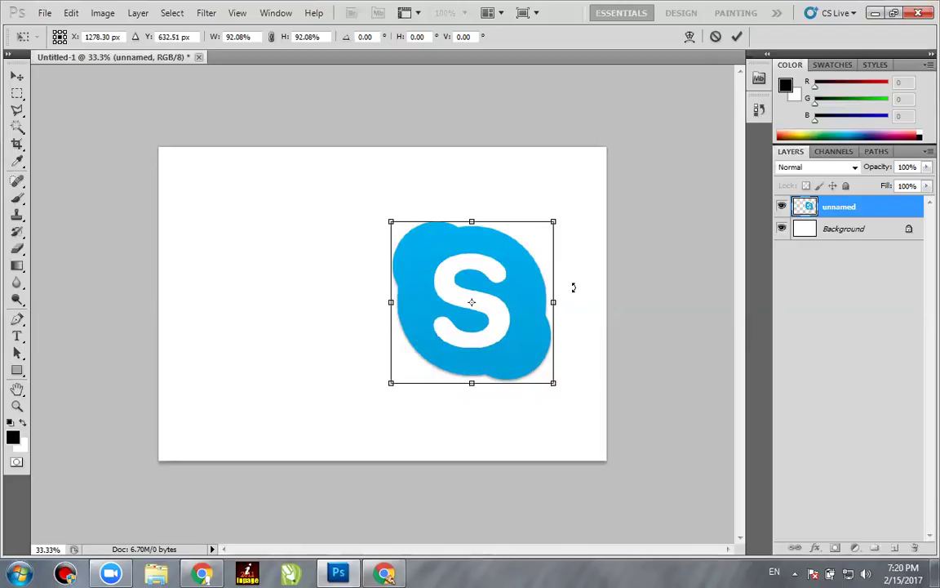
{"action": "key", "text": "Return"}
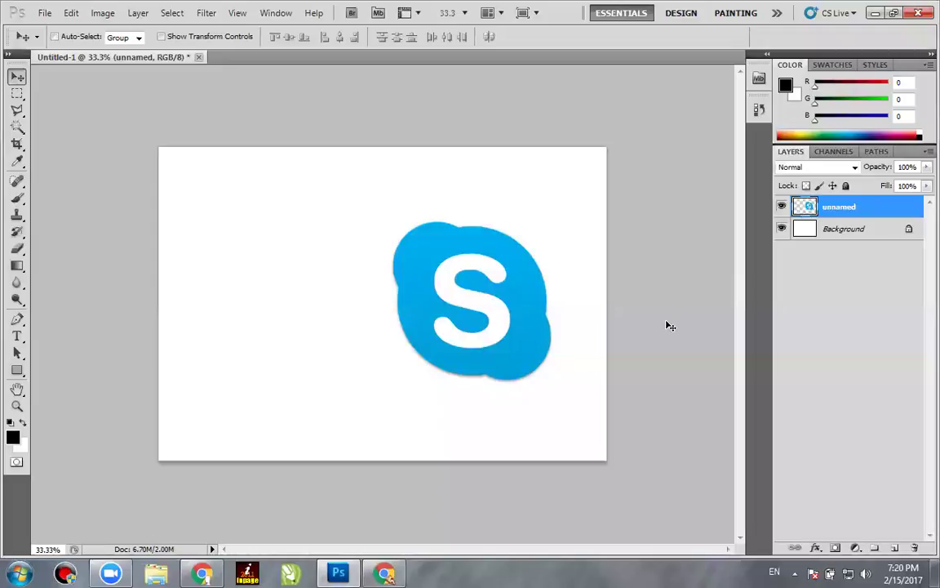
Load the logo layer's outline as a selection, fill it with red #f60606, then invert the selection and deselect
{"action": "left_click", "coordinate": [805, 206], "text": "ctrl"}
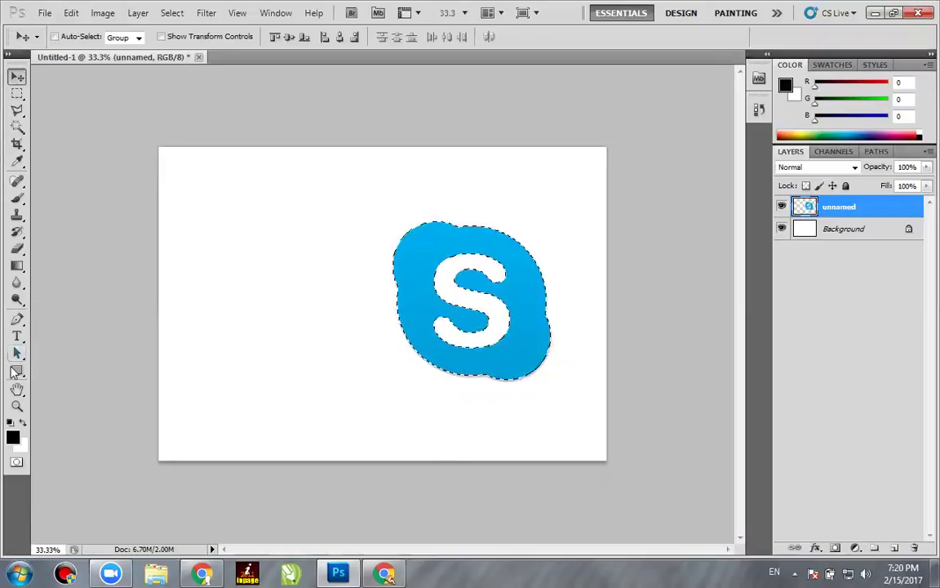
{"action": "key", "text": "i"}
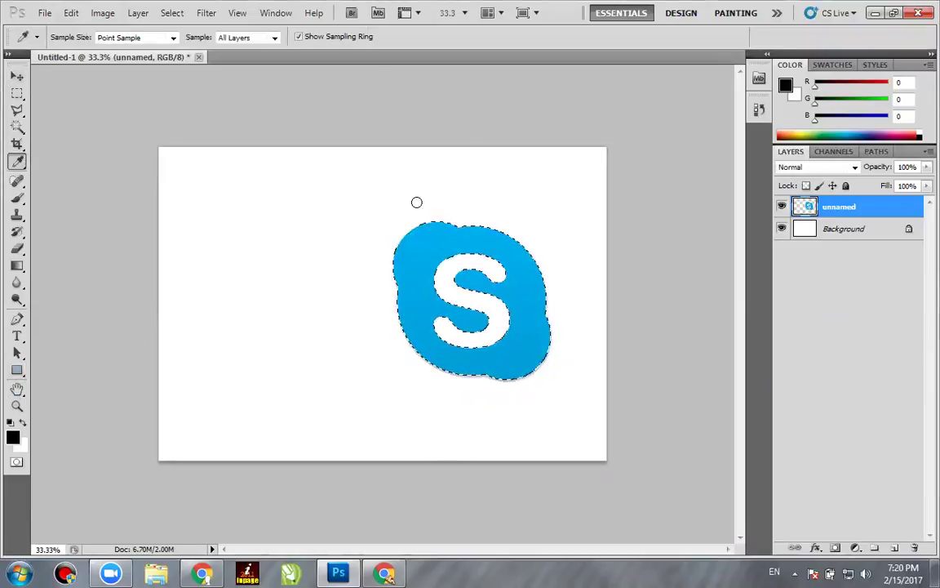
{"action": "left_click", "coordinate": [12, 436]}
{"action": "left_click", "coordinate": [464, 144]}
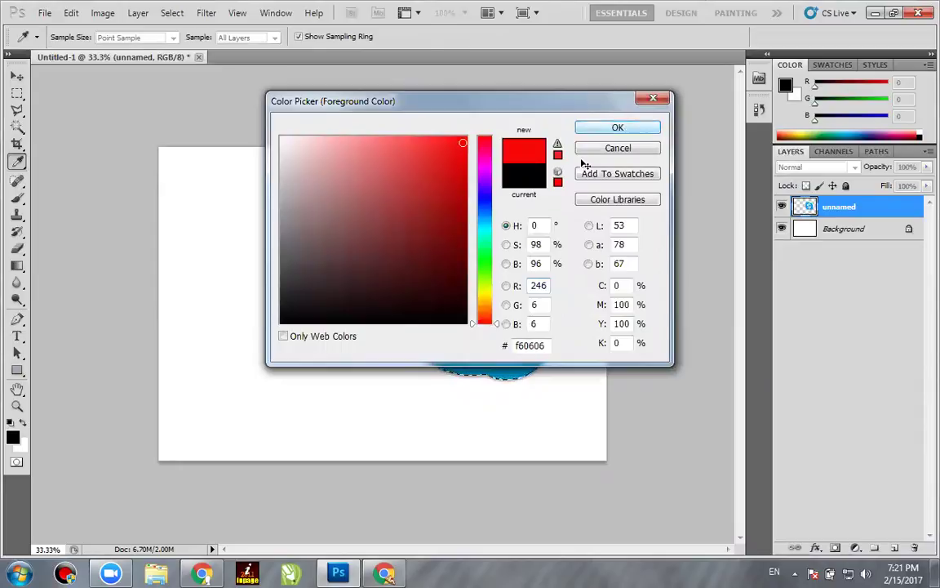
{"action": "key", "text": "Return"}
{"action": "key", "text": "v"}
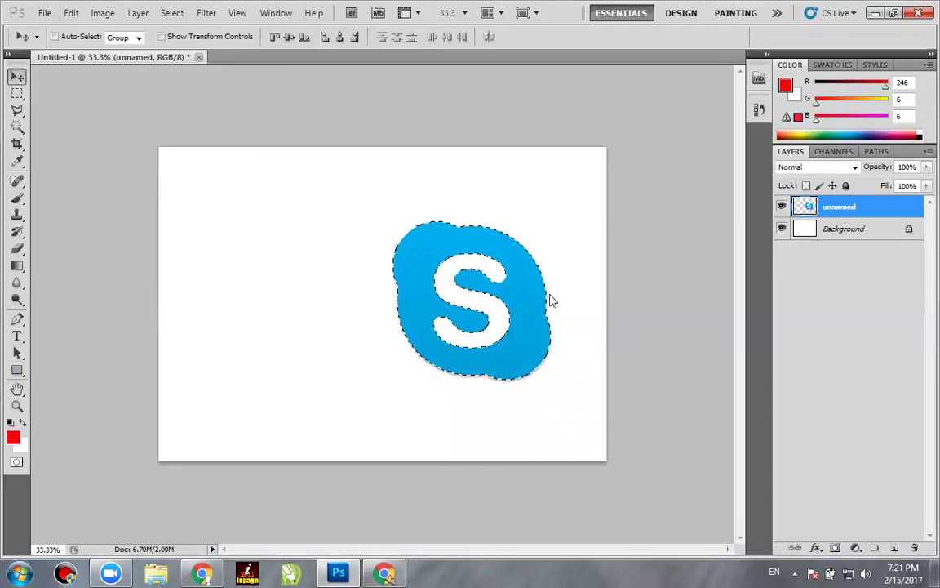
{"action": "key", "text": "alt+BackSpace"}
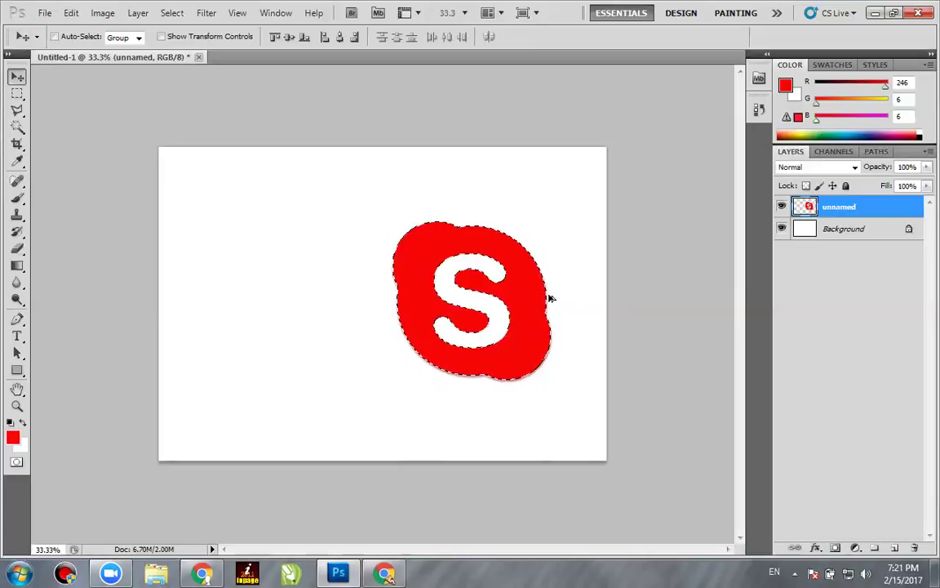
{"action": "key", "text": "ctrl+shift+i"}
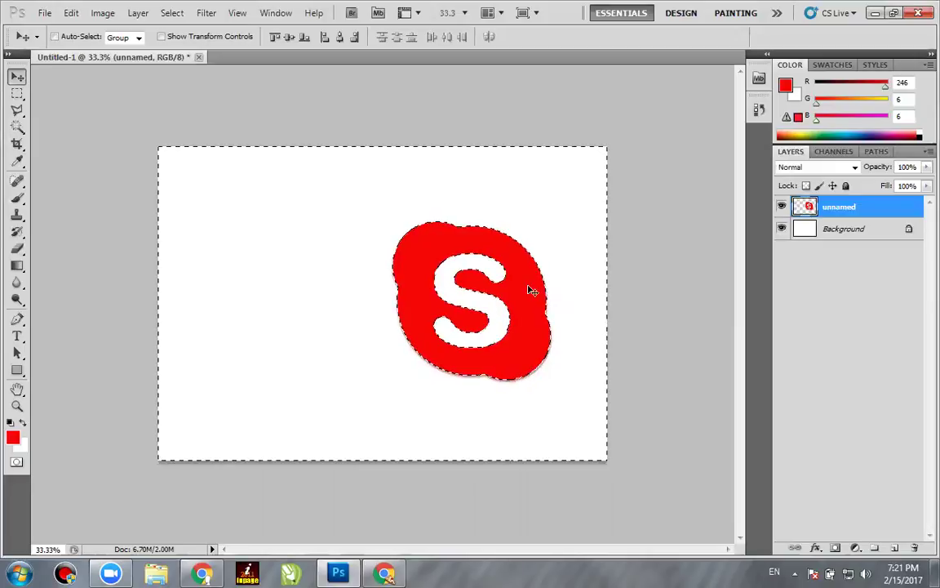
{"action": "key", "text": "ctrl+d"}
Select the left half of the canvas with the Rectangular Marquee, invert the selection and deselect it
{"action": "left_click", "coordinate": [16, 93]}
{"action": "left_click_drag", "start_coordinate": [158, 143], "coordinate": [261, 260]}
{"action": "left_click_drag", "start_coordinate": [351, 397], "coordinate": [382, 461]}
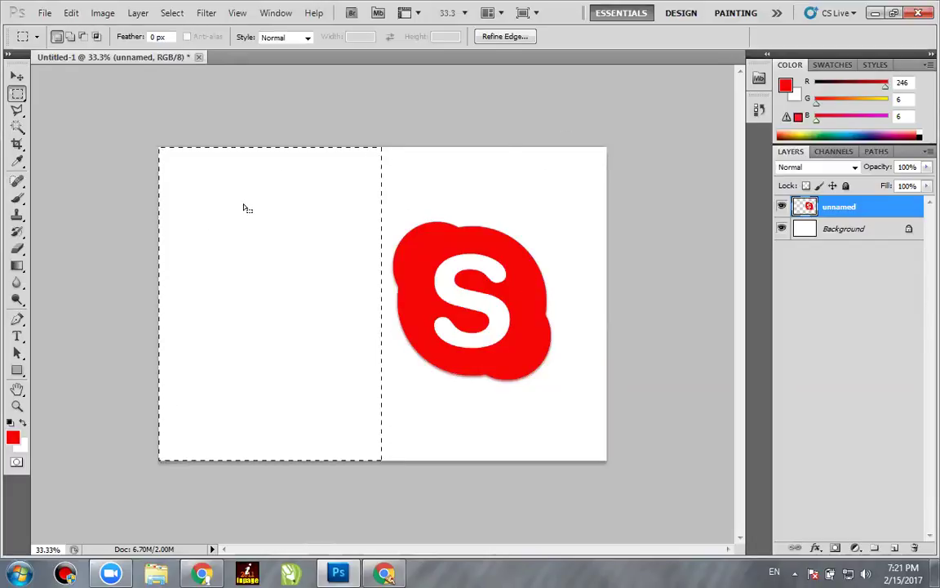
{"action": "key", "text": "ctrl+shift+i"}
{"action": "key", "text": "ctrl+d"}
Move the red logo to the upper-left corner of the canvas and hide the Background layer
{"action": "left_click", "coordinate": [17, 76]}
{"action": "left_click_drag", "start_coordinate": [420, 250], "coordinate": [292, 213]}
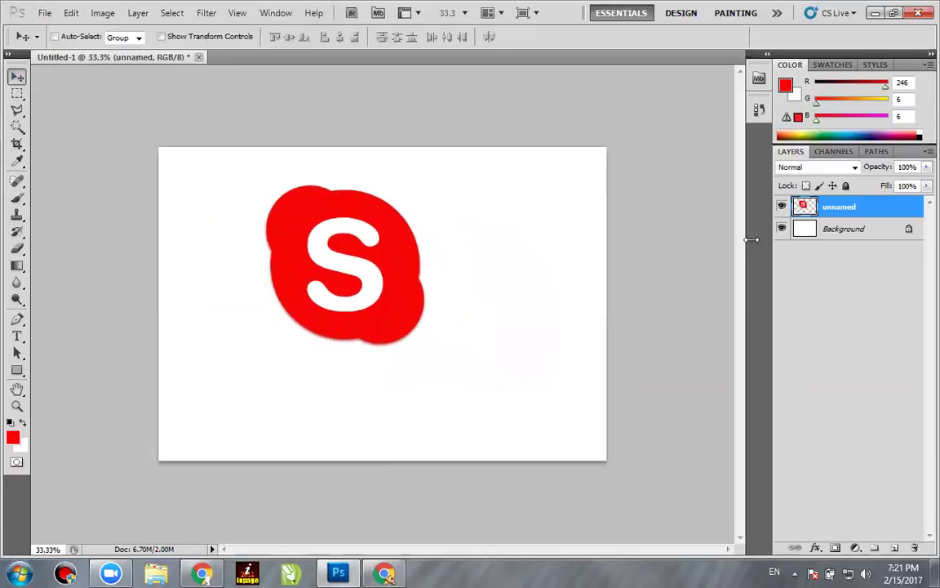
{"action": "left_click", "coordinate": [782, 228]}
{"action": "left_click_drag", "start_coordinate": [380, 347], "coordinate": [303, 275]}
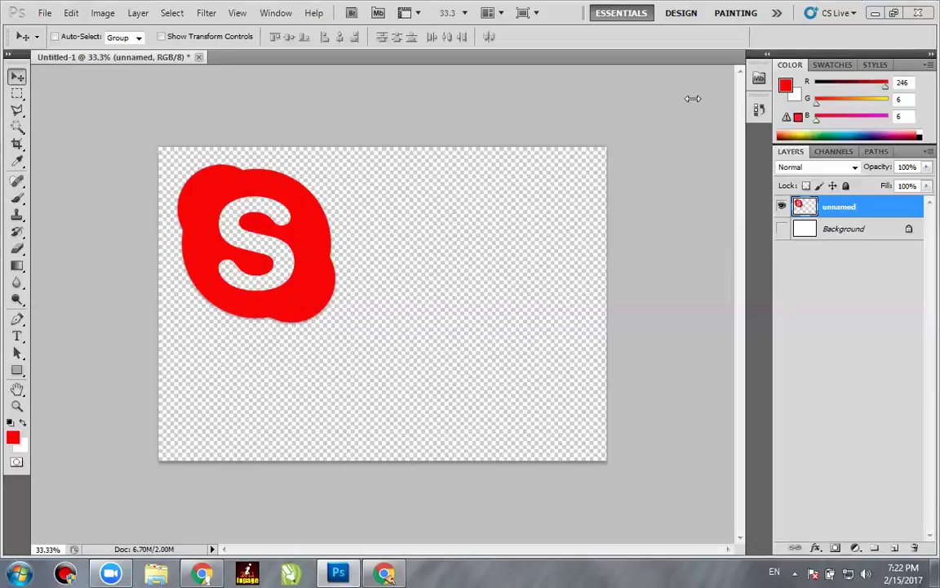
Show the Background layer again and move the red logo to the middle of the canvas
{"action": "left_click", "coordinate": [779, 228]}
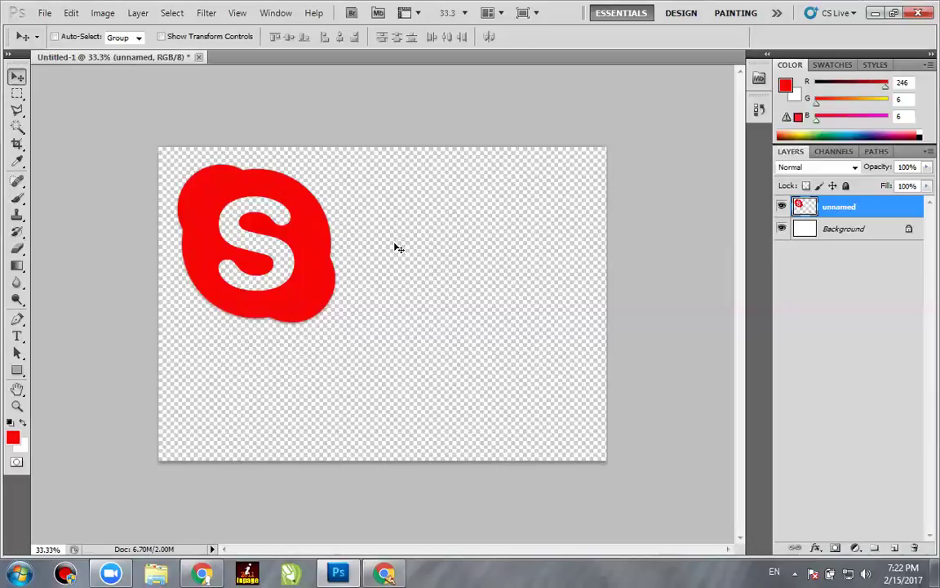
{"action": "left_click_drag", "start_coordinate": [306, 261], "coordinate": [432, 329]}
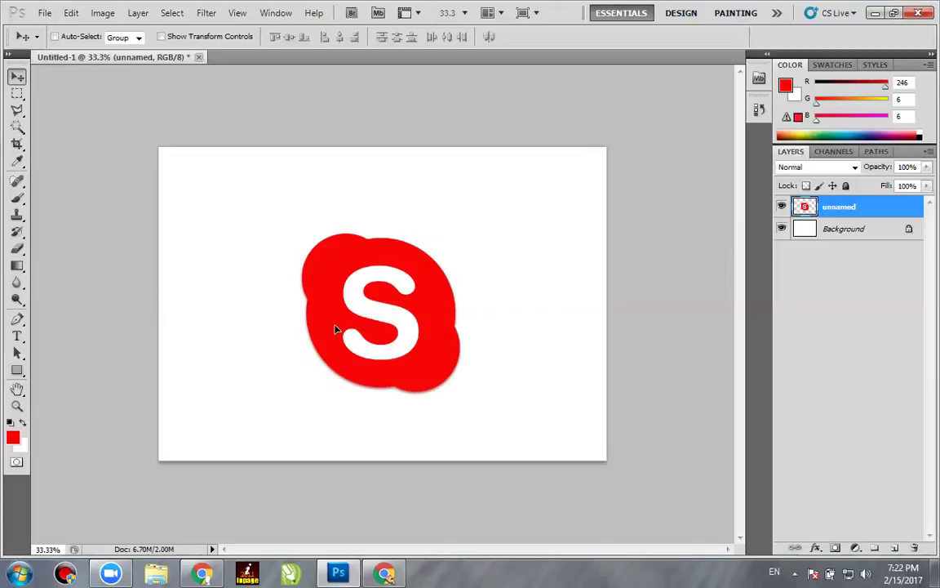
{"action": "mouse_move", "coordinate": [323, 323]}
{"action": "left_mouse_down"}
{"action": "mouse_move", "coordinate": [313, 312]}
{"action": "mouse_move", "coordinate": [331, 315]}
{"action": "left_mouse_up"}
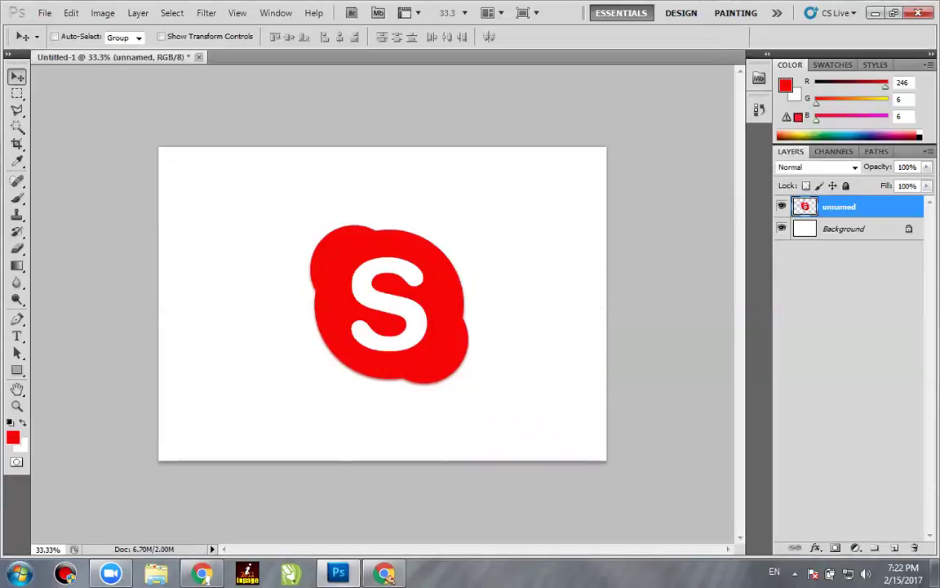
Delete the "unnamed" logo layer, undo the deletion, and delete the layer again
{"action": "key", "text": "Delete"}
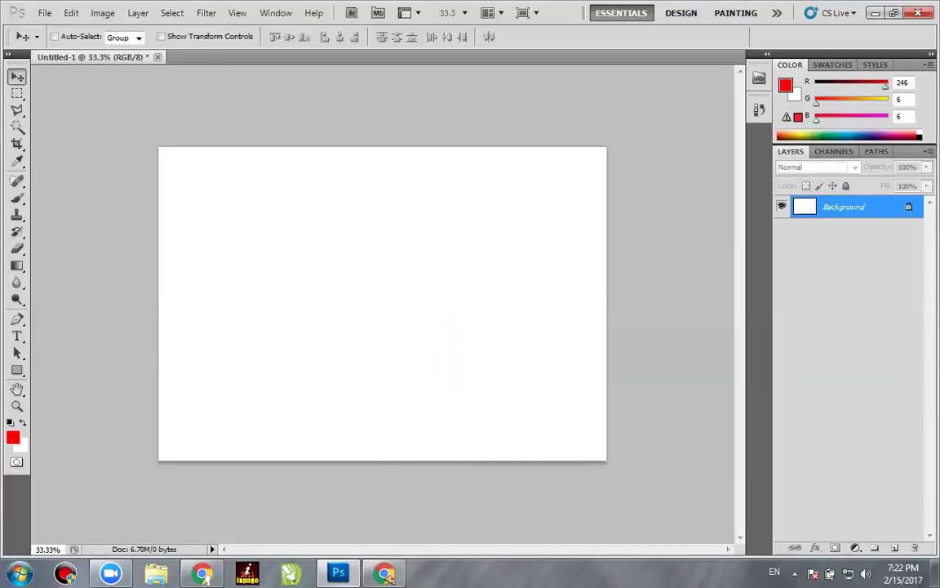
{"action": "key", "text": "ctrl+z"}
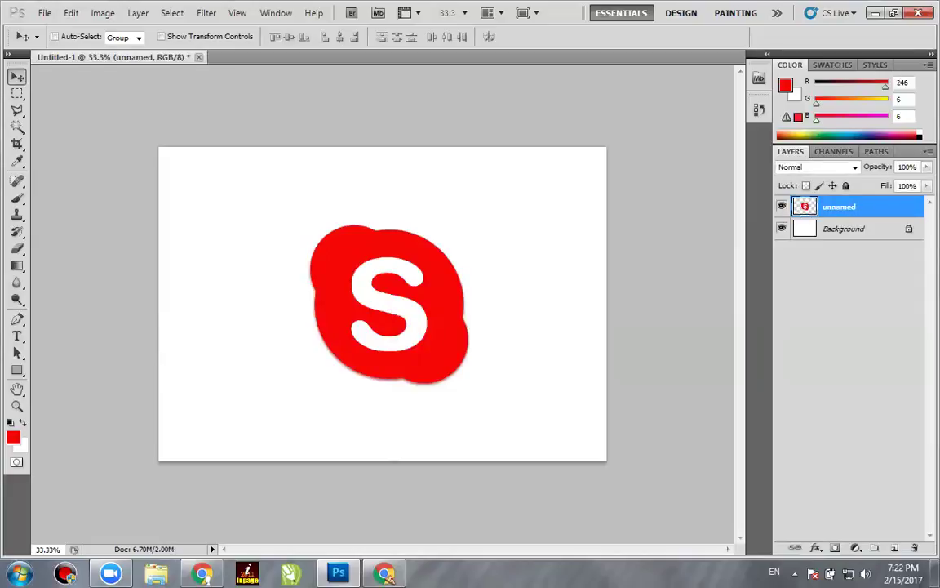
{"action": "left_click_drag", "start_coordinate": [839, 207], "coordinate": [841, 543]}
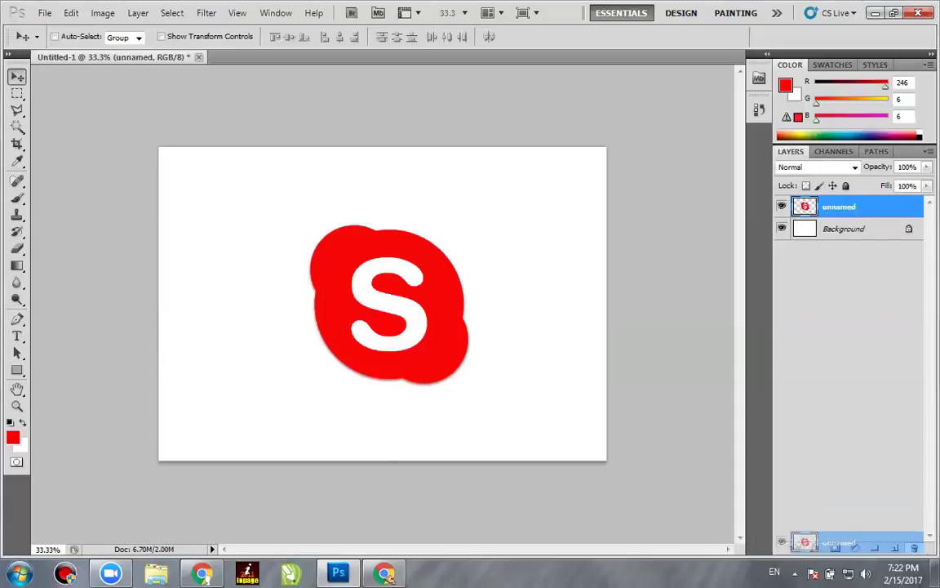
{"action": "left_click_drag", "start_coordinate": [841, 543], "coordinate": [914, 548]}
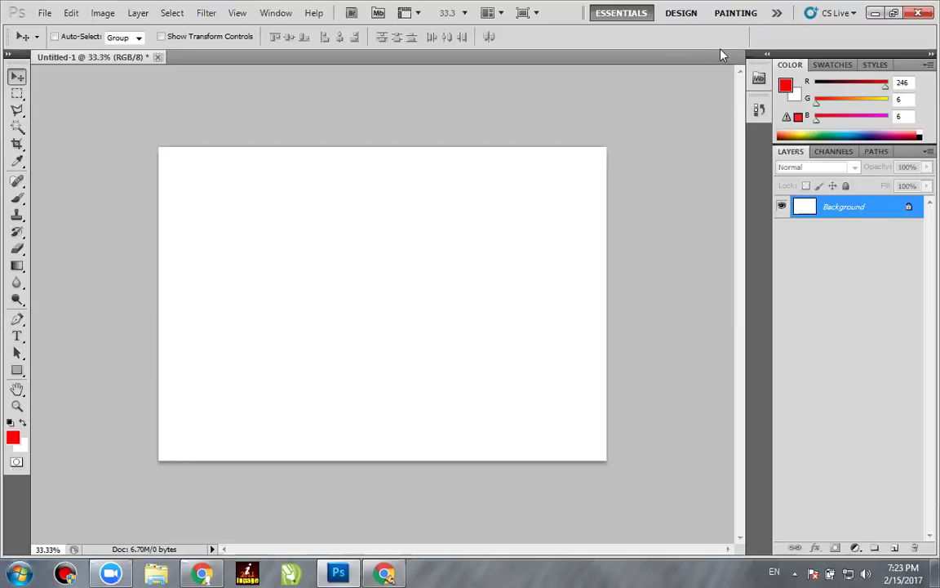
Crop the blank canvas to a portrait area at its upper-left corner and undo the crop
{"action": "key", "text": "j"}
{"action": "key", "text": "m"}
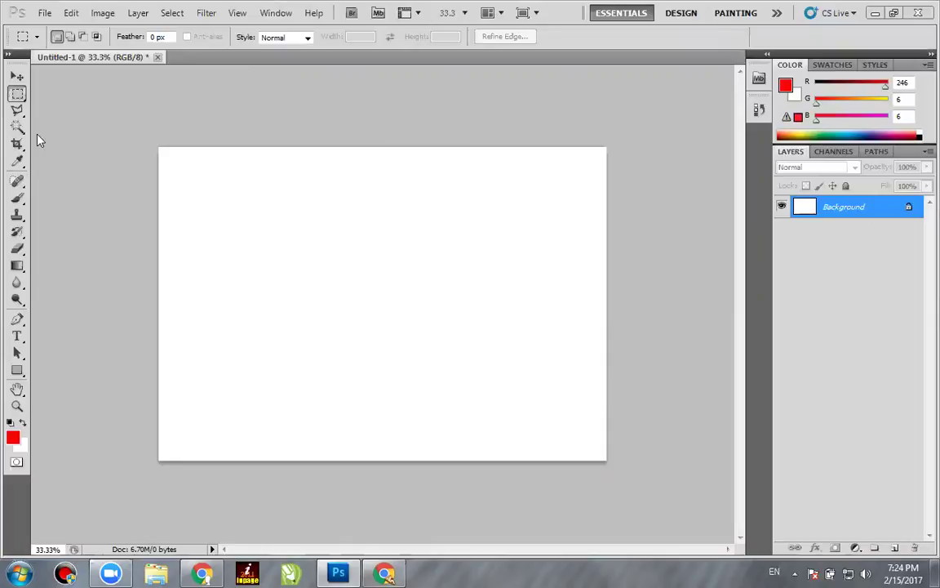
{"action": "left_click_drag", "start_coordinate": [17, 146], "coordinate": [53, 145]}
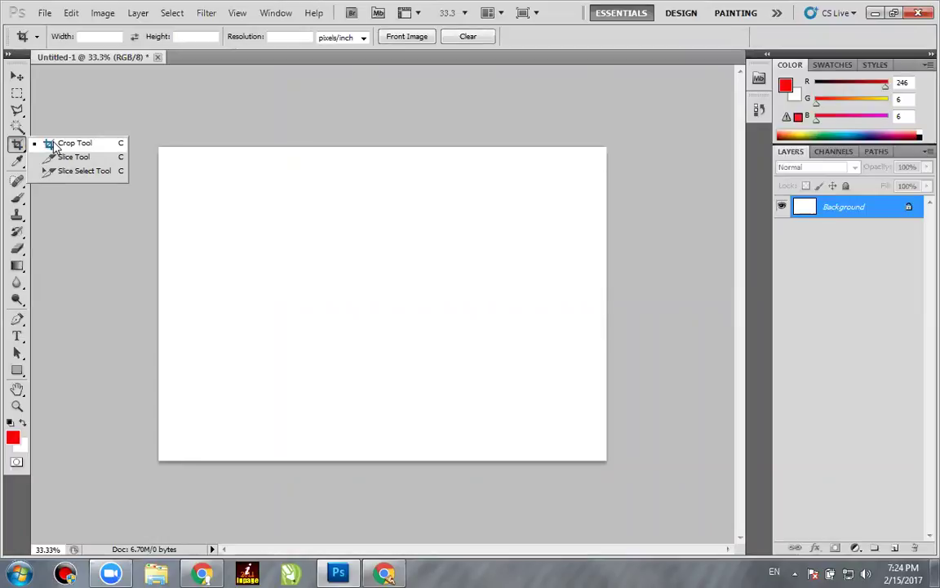
{"action": "left_click", "coordinate": [53, 145]}
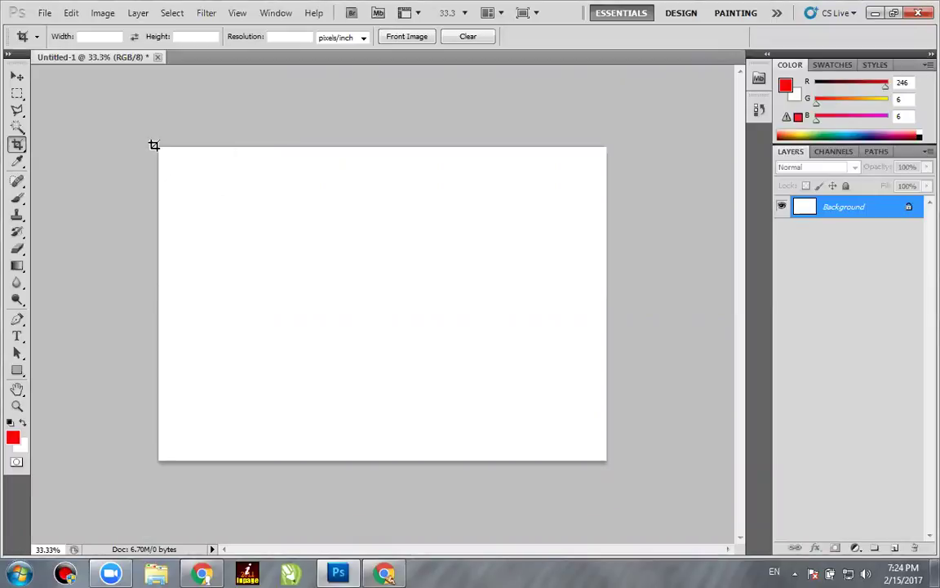
{"action": "mouse_move", "coordinate": [151, 144]}
{"action": "left_mouse_down"}
{"action": "mouse_move", "coordinate": [264, 234]}
{"action": "mouse_move", "coordinate": [309, 346]}
{"action": "mouse_move", "coordinate": [322, 350]}
{"action": "left_mouse_up"}
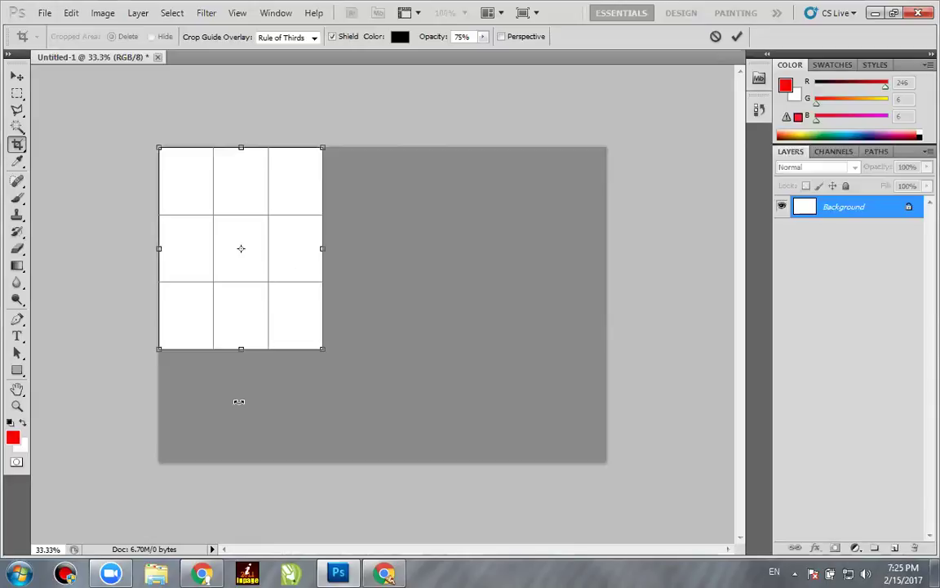
{"action": "key", "text": "Return"}
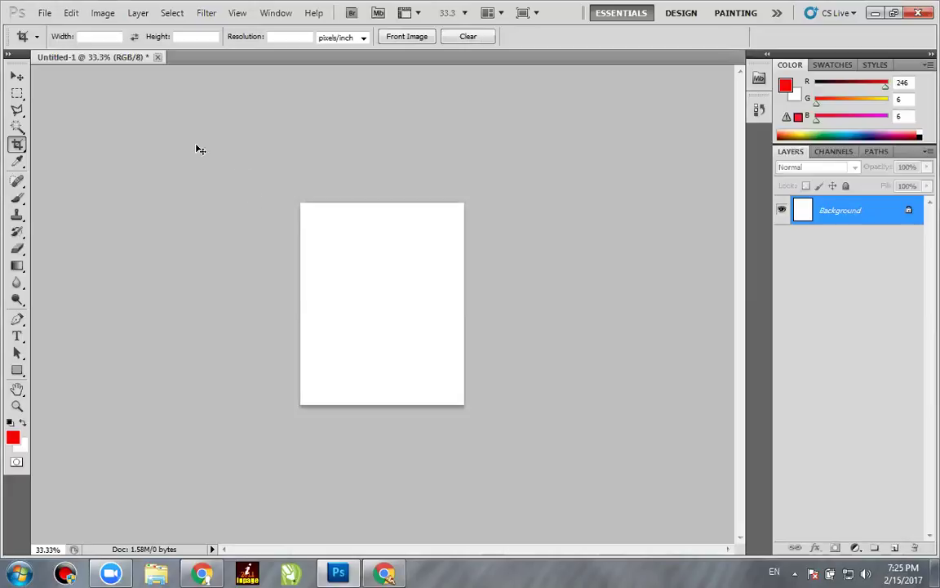
{"action": "key", "text": "ctrl+z"}
{"action": "left_click", "coordinate": [18, 77]}
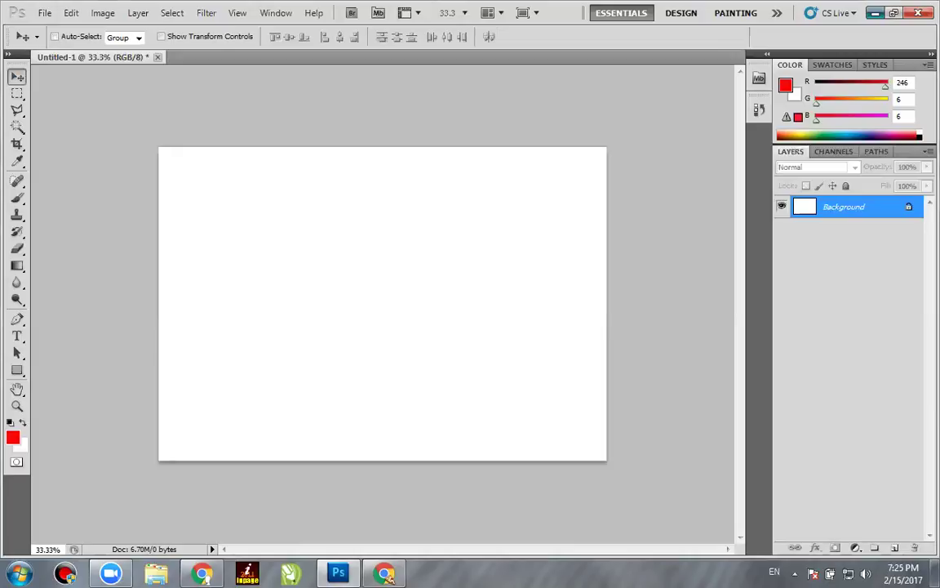
Open the "16298622_1..." sunset railway photo from the Desktop and crop it to the sky area at its upper right
{"action": "left_click", "coordinate": [874, 13]}
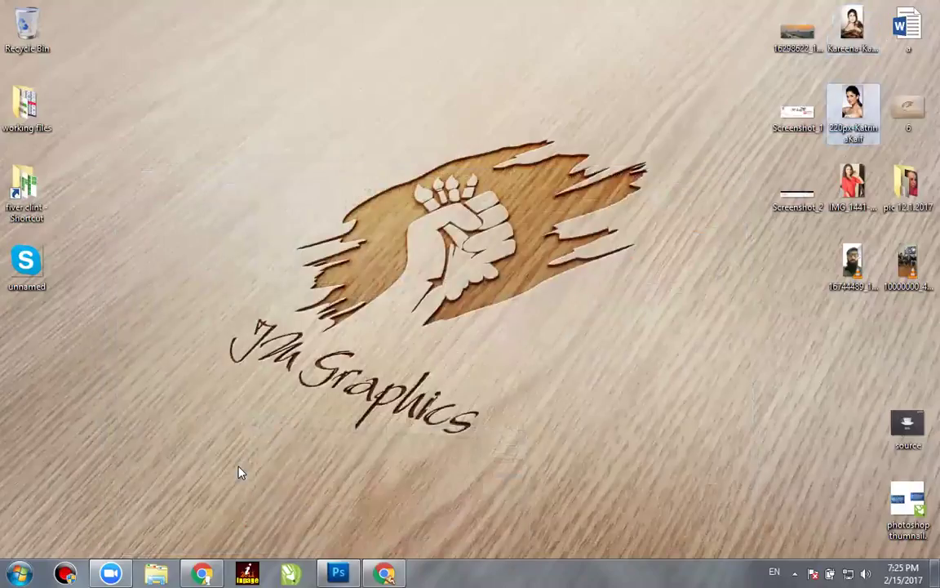
{"action": "left_click_drag", "start_coordinate": [798, 31], "coordinate": [386, 58]}
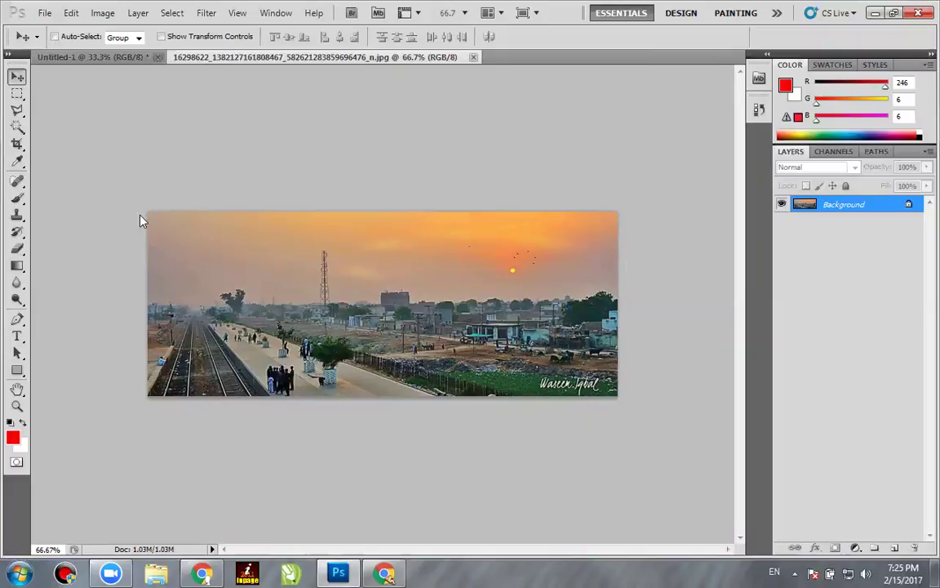
{"action": "left_click", "coordinate": [18, 142]}
{"action": "left_click_drag", "start_coordinate": [623, 204], "coordinate": [331, 287]}
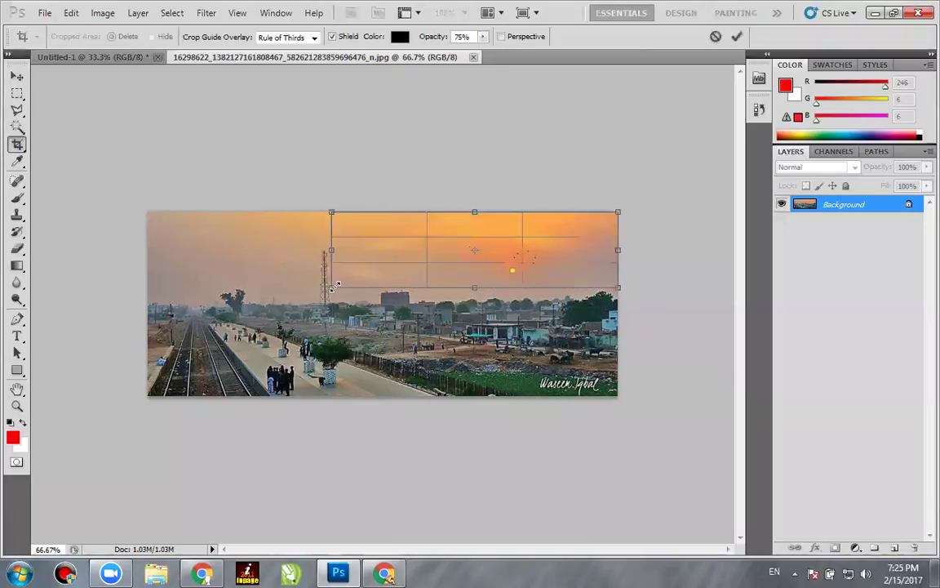
{"action": "key", "text": "Return"}
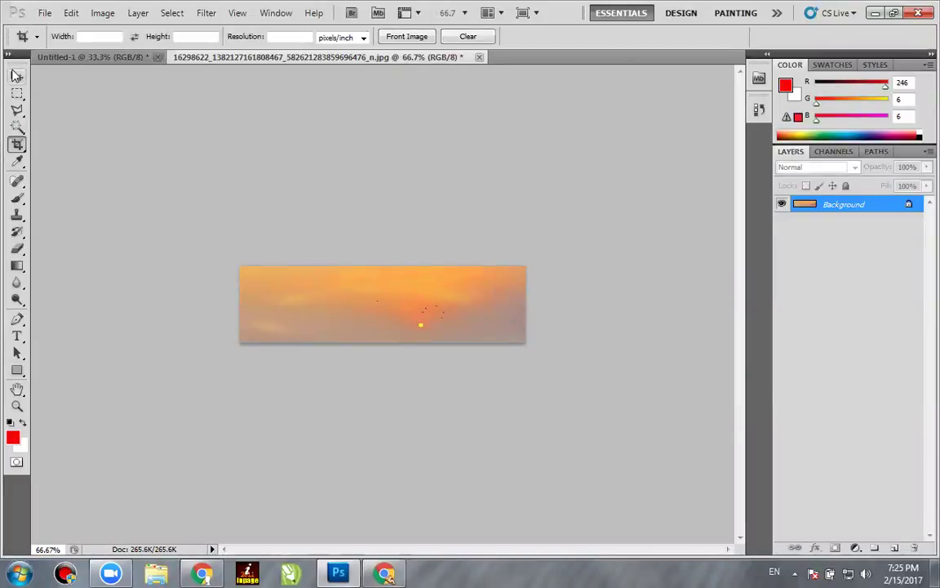
Close the cropped sunset photo without saving its changes
{"action": "left_click", "coordinate": [16, 73]}
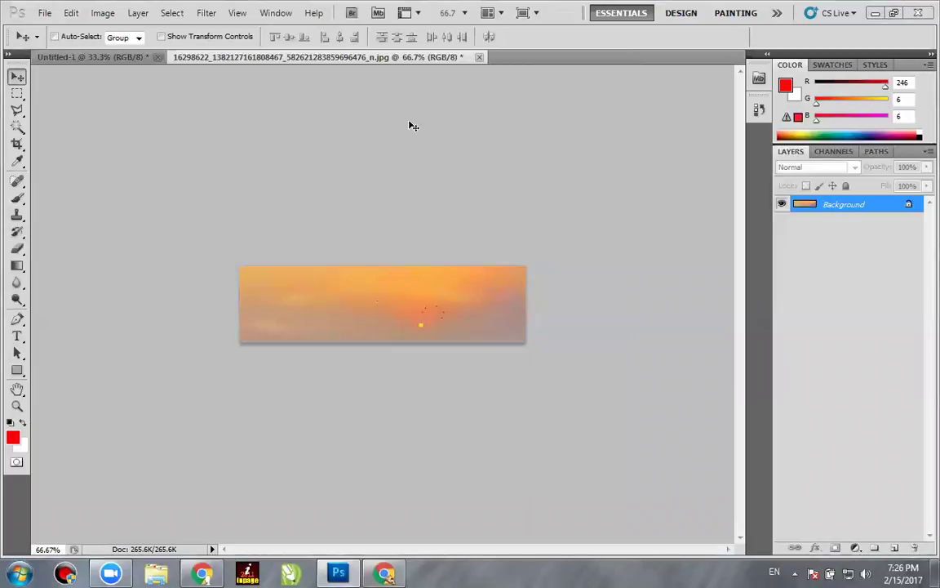
{"action": "left_click", "coordinate": [479, 59]}
{"action": "left_click", "coordinate": [478, 229]}
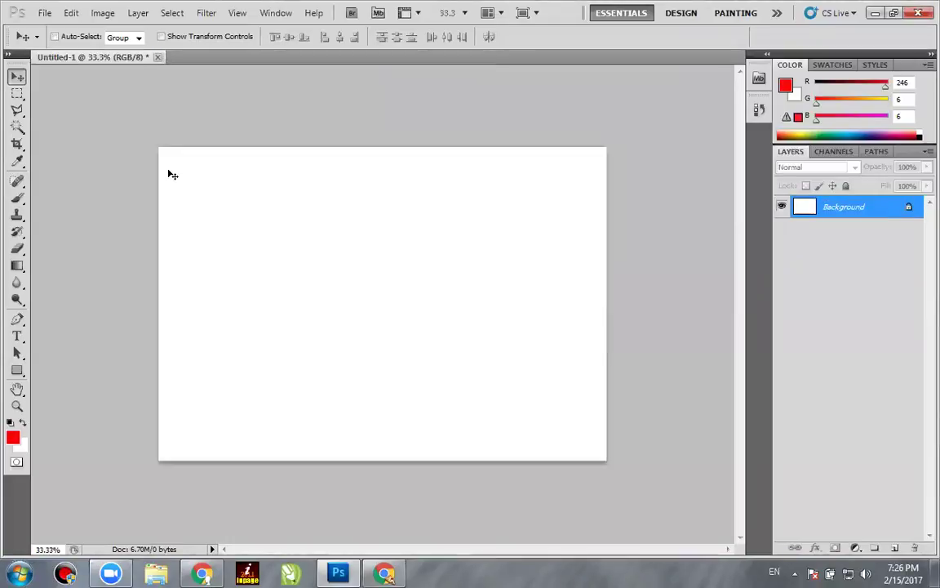
Divide the blank canvas into four quarters with the Slice tool and widen the lower-right slice past the canvas's right edge
{"action": "left_click_drag", "start_coordinate": [17, 145], "coordinate": [52, 155]}
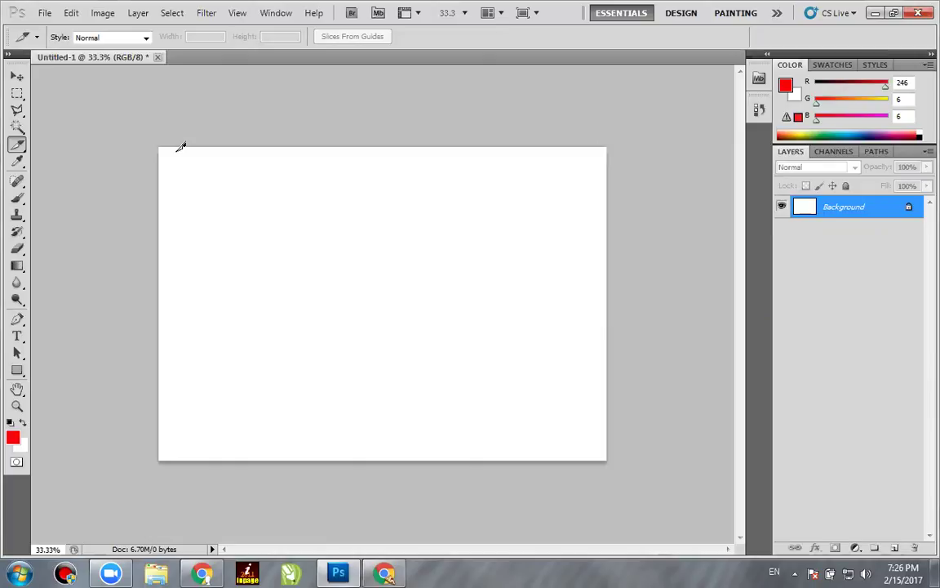
{"action": "left_click_drag", "start_coordinate": [161, 141], "coordinate": [393, 292]}
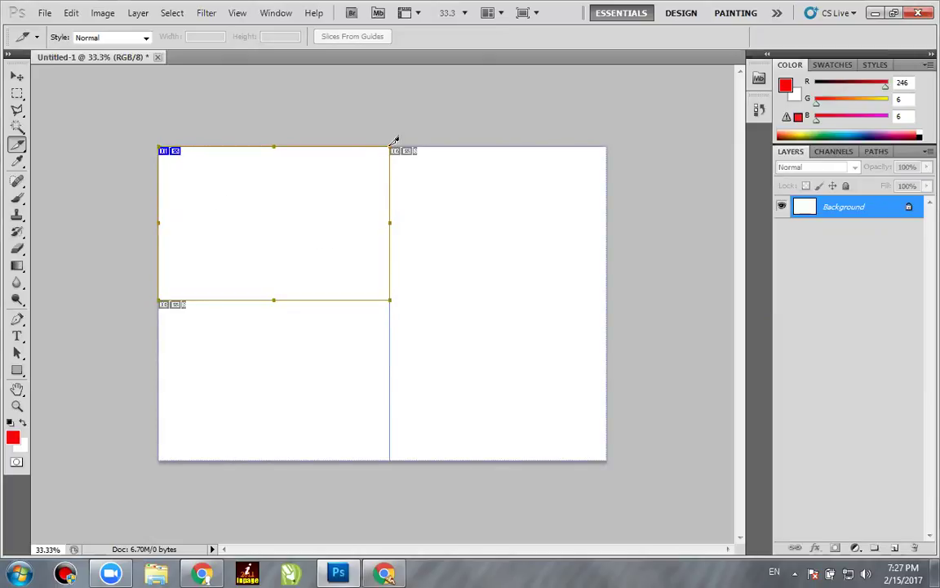
{"action": "left_click_drag", "start_coordinate": [393, 140], "coordinate": [614, 299]}
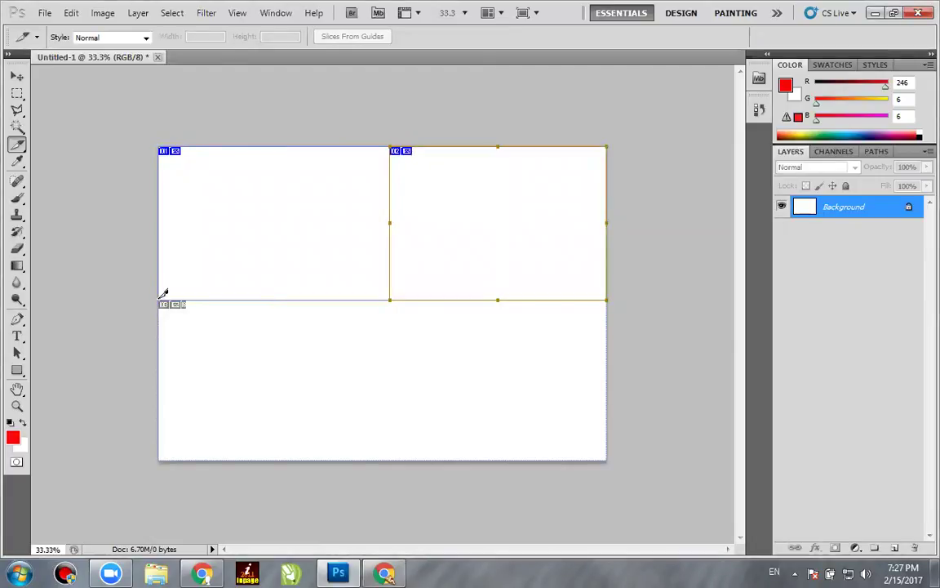
{"action": "left_click_drag", "start_coordinate": [183, 311], "coordinate": [390, 455]}
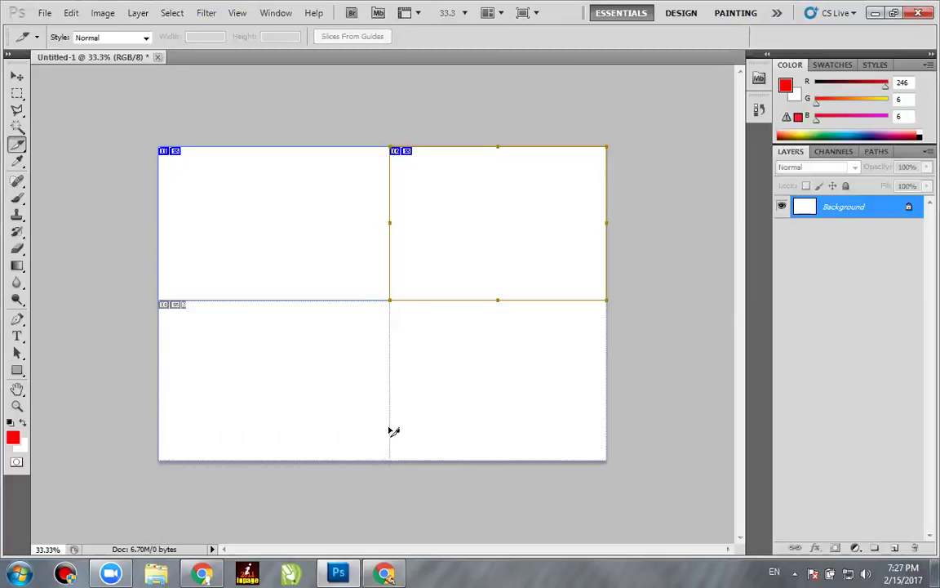
{"action": "left_click_drag", "start_coordinate": [392, 298], "coordinate": [608, 455]}
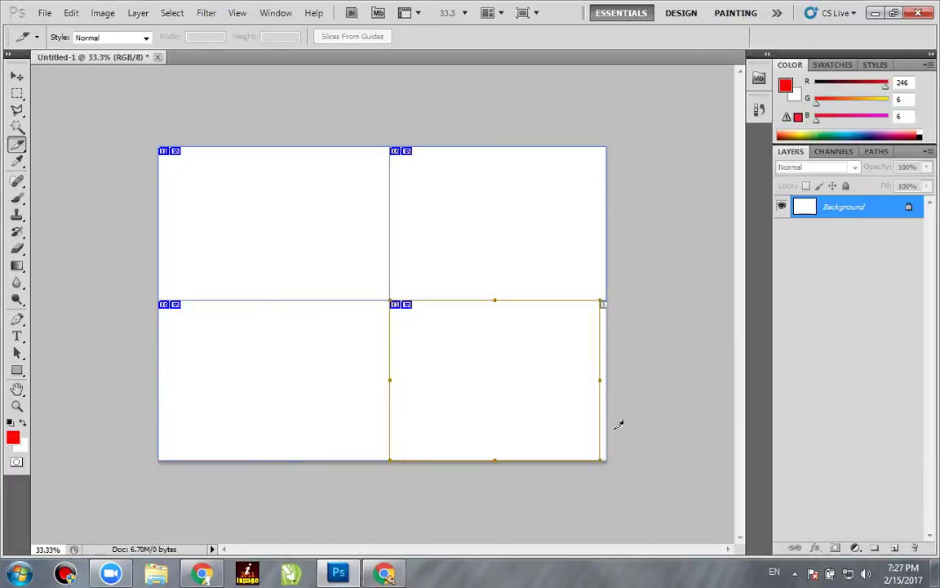
{"action": "left_click_drag", "start_coordinate": [600, 380], "coordinate": [629, 380]}
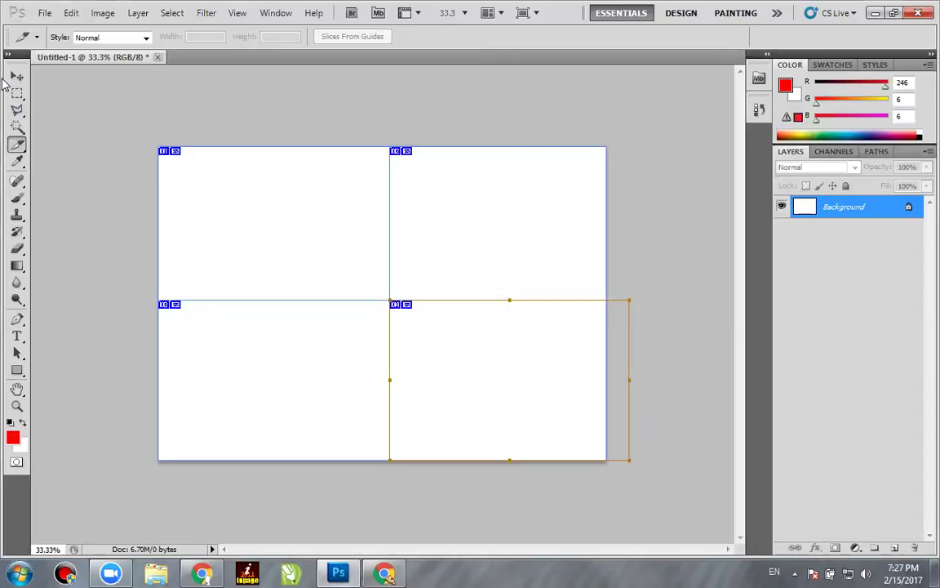
Switch to the Move tool and close the sliced Untitled-1 document without saving it
{"action": "left_click", "coordinate": [16, 77]}
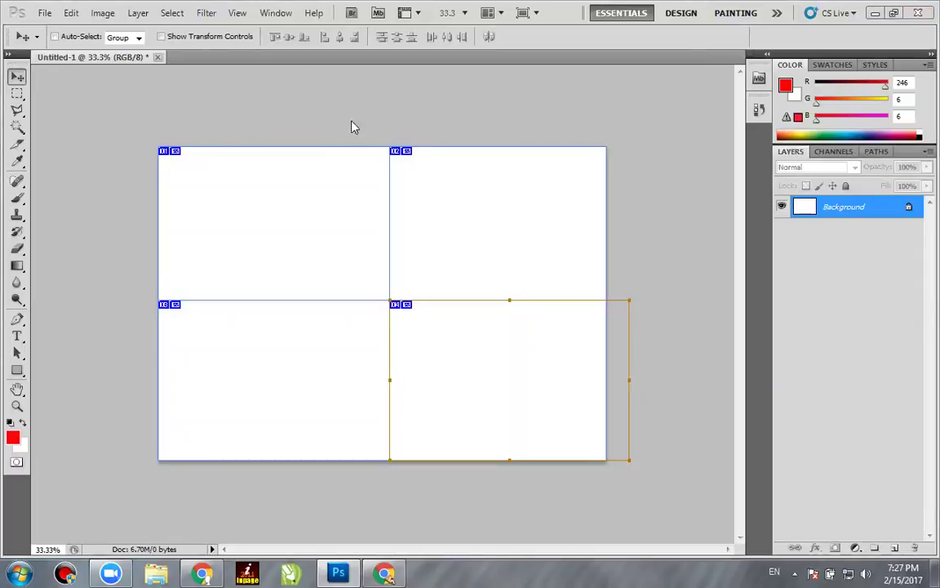
{"action": "left_click", "coordinate": [158, 57]}
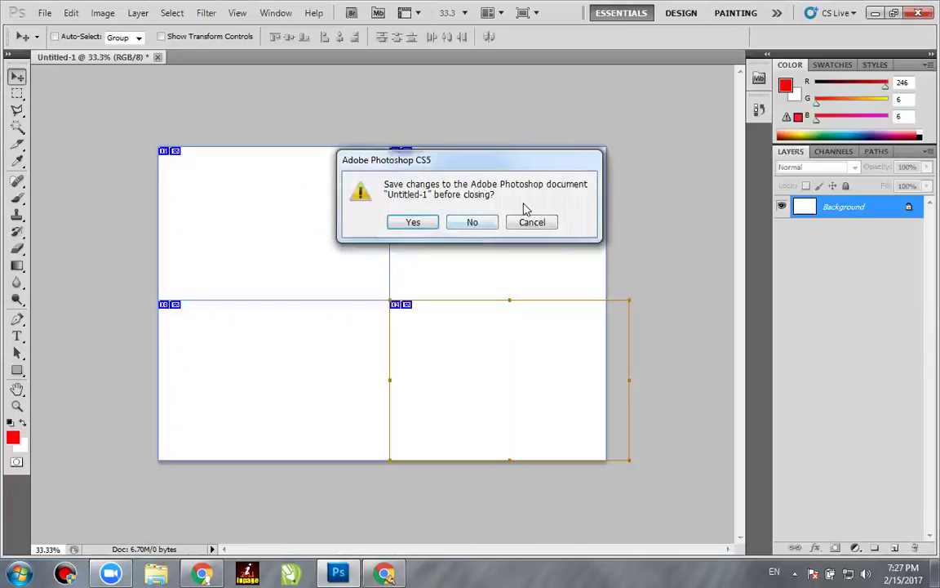
{"action": "left_click", "coordinate": [471, 220]}
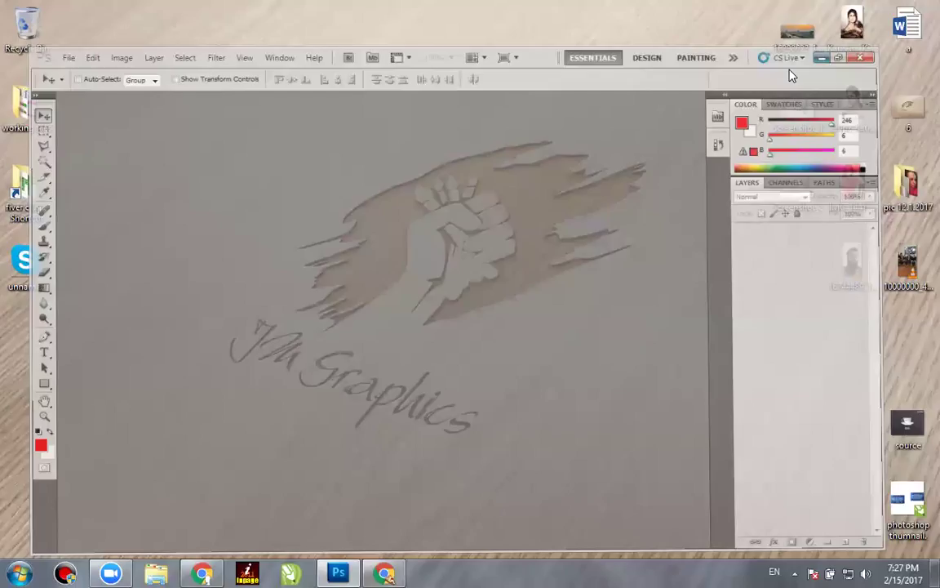
Open the "Sensitive-and-Powerful-Representations-Painting-Exhibition" horse painting in Photoshop from the desktop's "working files" folder
{"action": "left_click", "coordinate": [821, 57]}
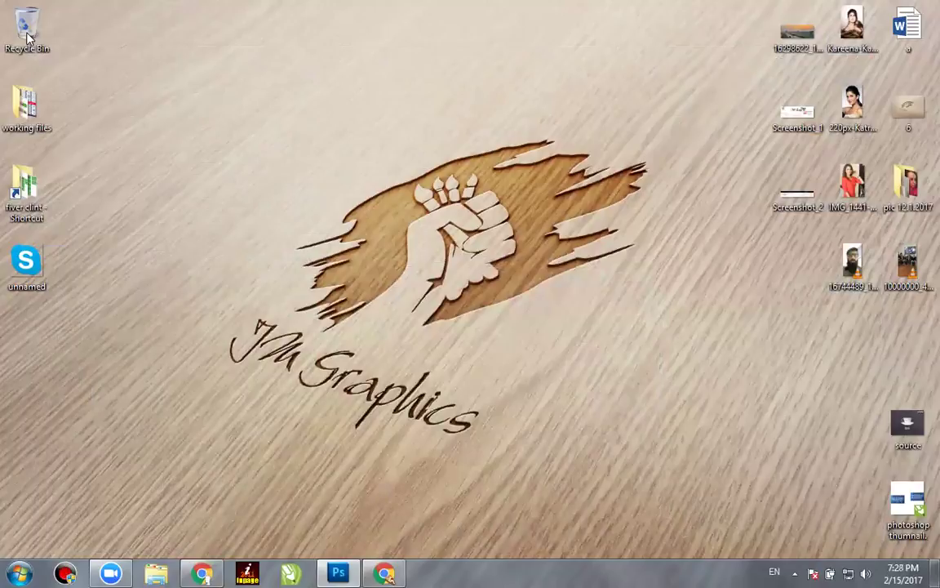
{"action": "double_click", "coordinate": [27, 104]}
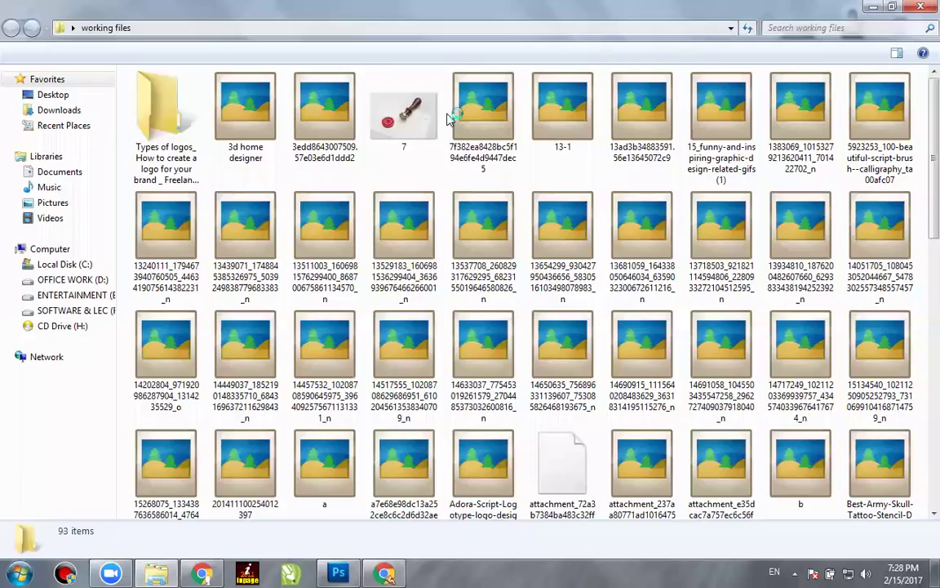
{"action": "left_click", "coordinate": [448, 119]}
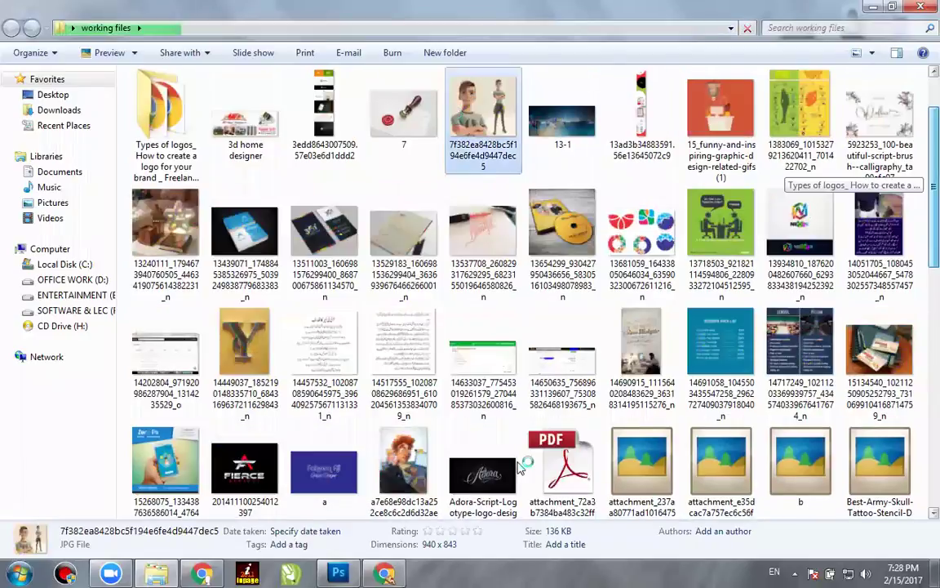
{"action": "scroll", "coordinate": [521, 465], "scroll_direction": "down", "scroll_amount": 3}
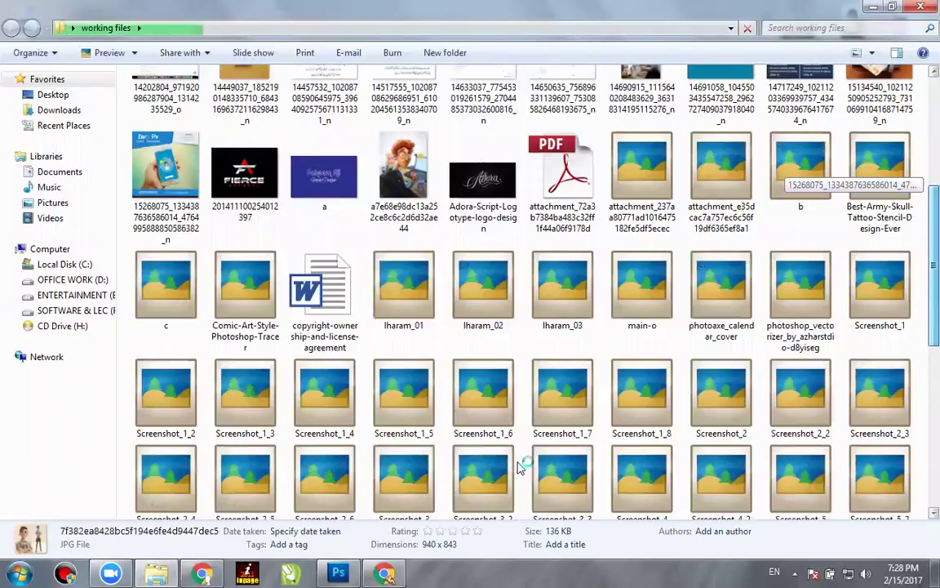
{"action": "scroll", "coordinate": [404, 453], "scroll_direction": "down", "scroll_amount": 1}
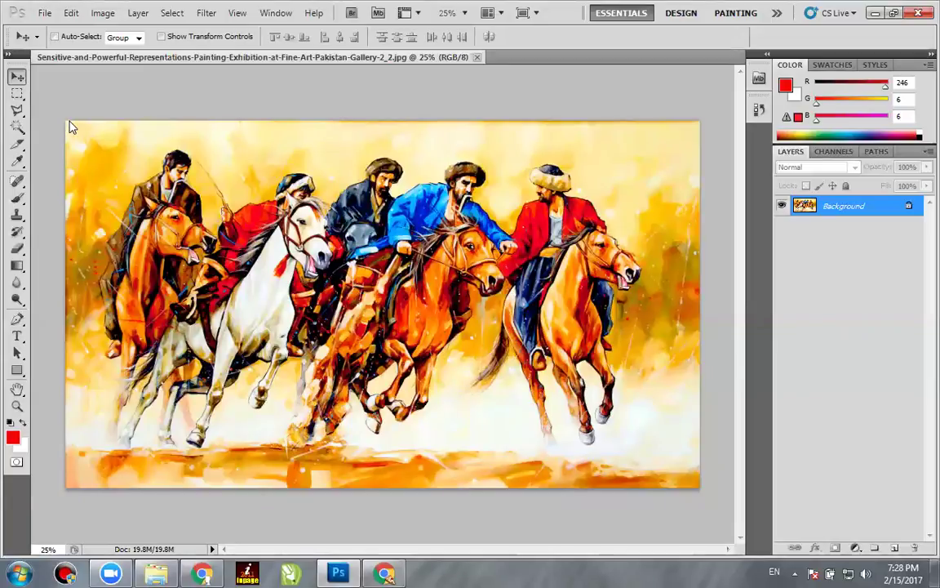
Draw a slice over the painting's upper-left quarter and a narrow second slice at the middle of the painting
{"action": "key", "text": "c"}
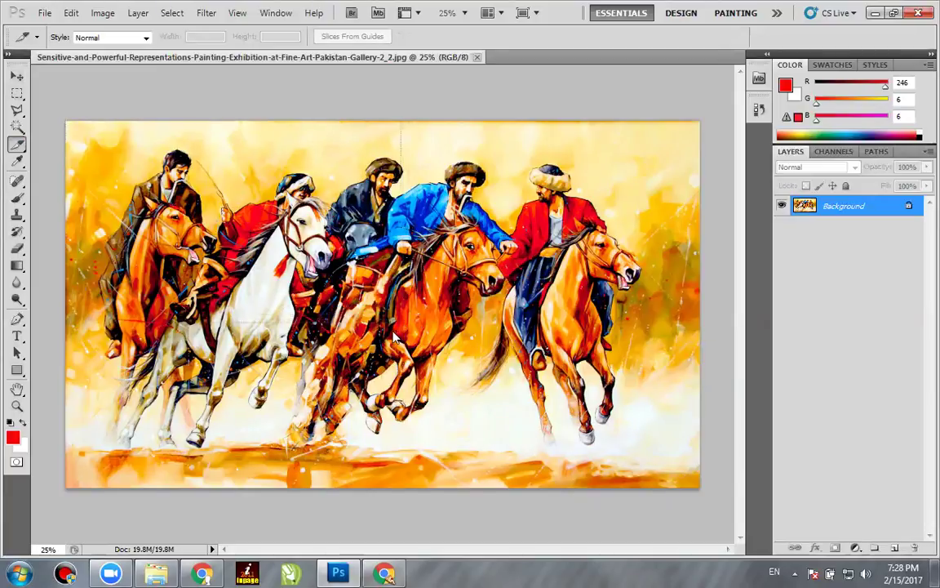
{"action": "left_click_drag", "start_coordinate": [399, 324], "coordinate": [392, 322]}
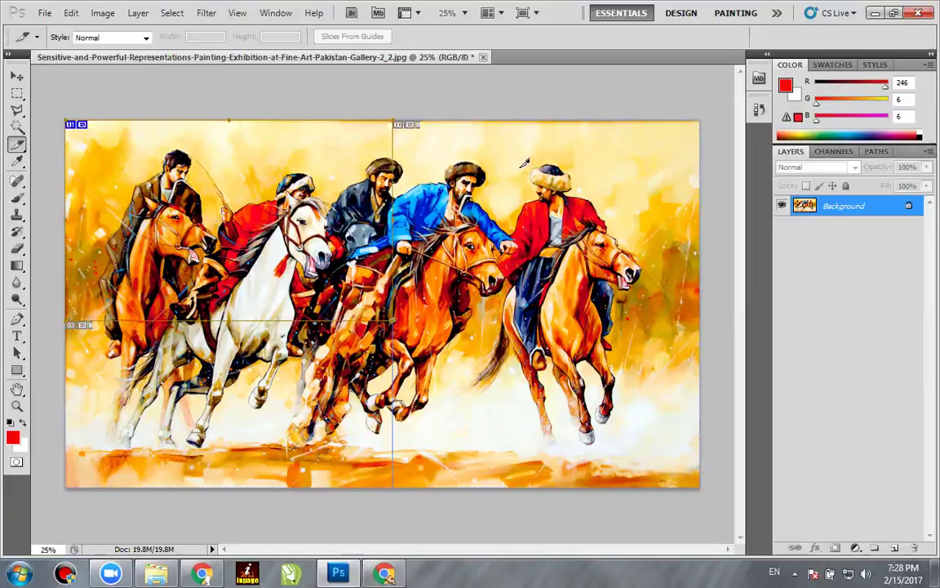
{"action": "left_click", "coordinate": [417, 314]}
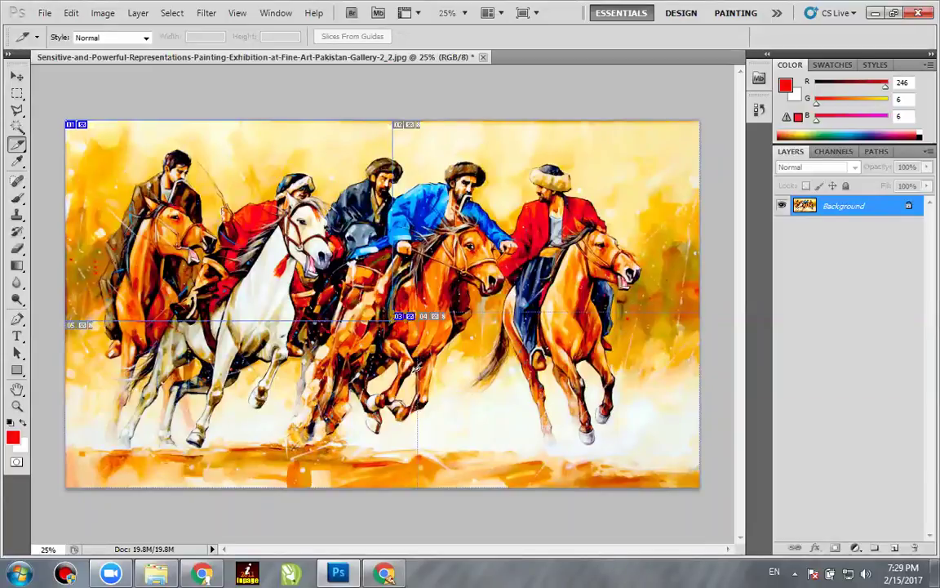
Enlarge the narrow middle slice downward, to the right, upward and to the left so it covers the central horse
{"action": "left_click_drag", "start_coordinate": [407, 319], "coordinate": [407, 408]}
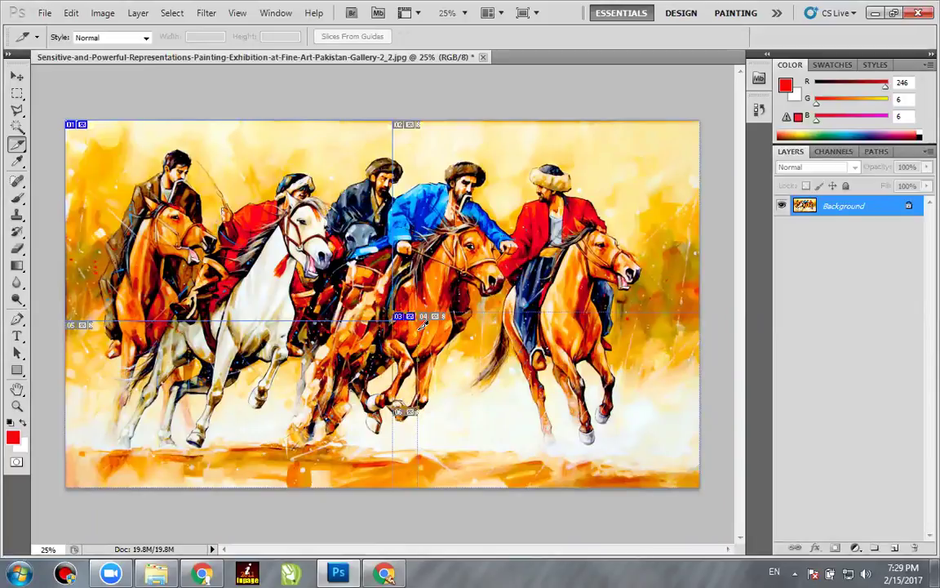
{"action": "left_click_drag", "start_coordinate": [423, 325], "coordinate": [526, 359]}
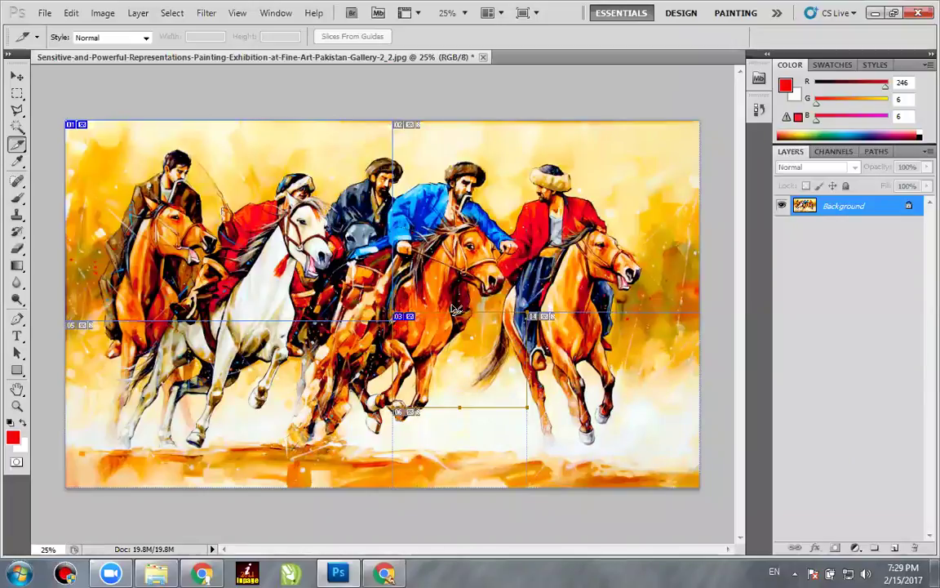
{"action": "left_click_drag", "start_coordinate": [459, 312], "coordinate": [458, 243]}
{"action": "left_click_drag", "start_coordinate": [392, 325], "coordinate": [343, 326]}
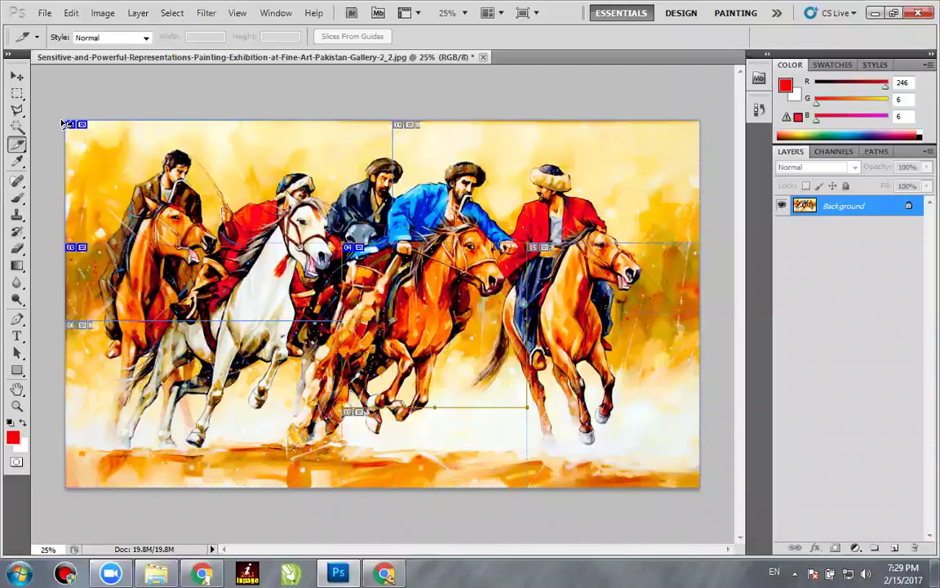
View the Save As options for the sliced painting and close the dialog without saving
{"action": "left_click", "coordinate": [45, 13]}
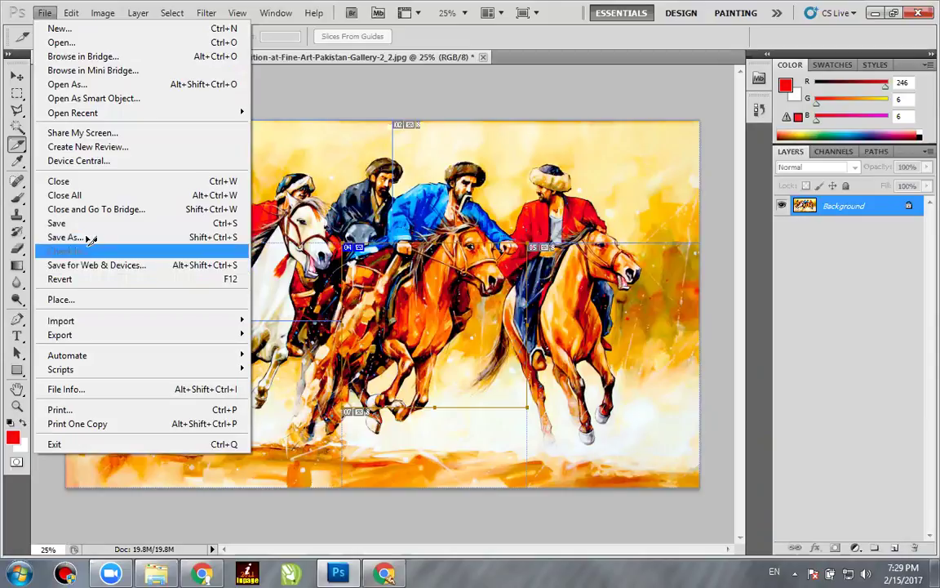
{"action": "left_click", "coordinate": [88, 238]}
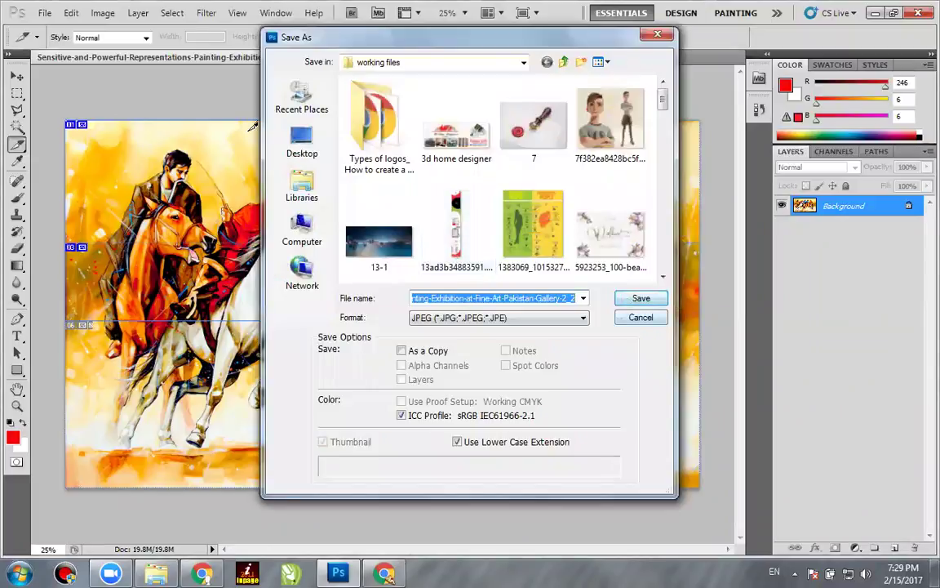
{"action": "left_click", "coordinate": [657, 34]}
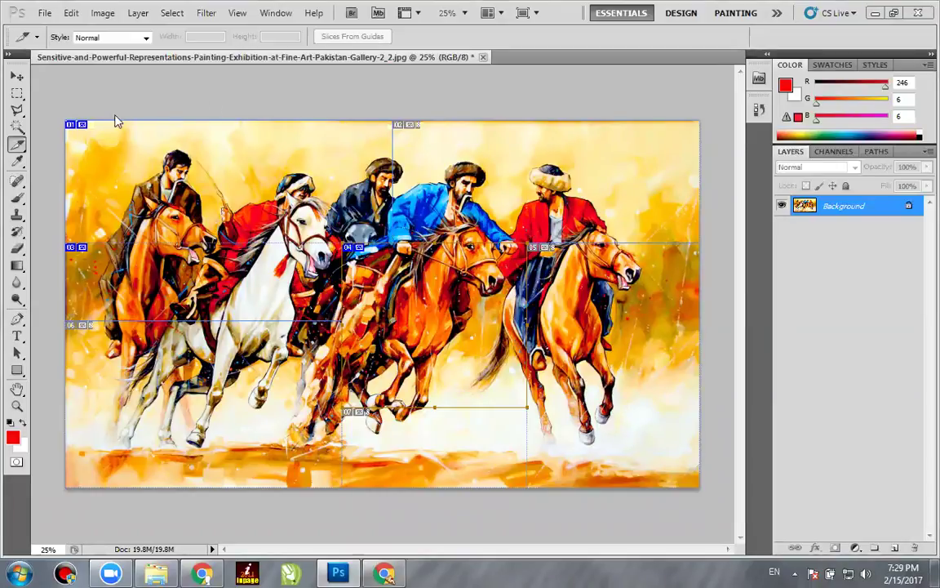
Delete the middle slices of the painting with the Slice Select tool, keeping the upper-left slice
{"action": "left_click", "coordinate": [17, 75]}
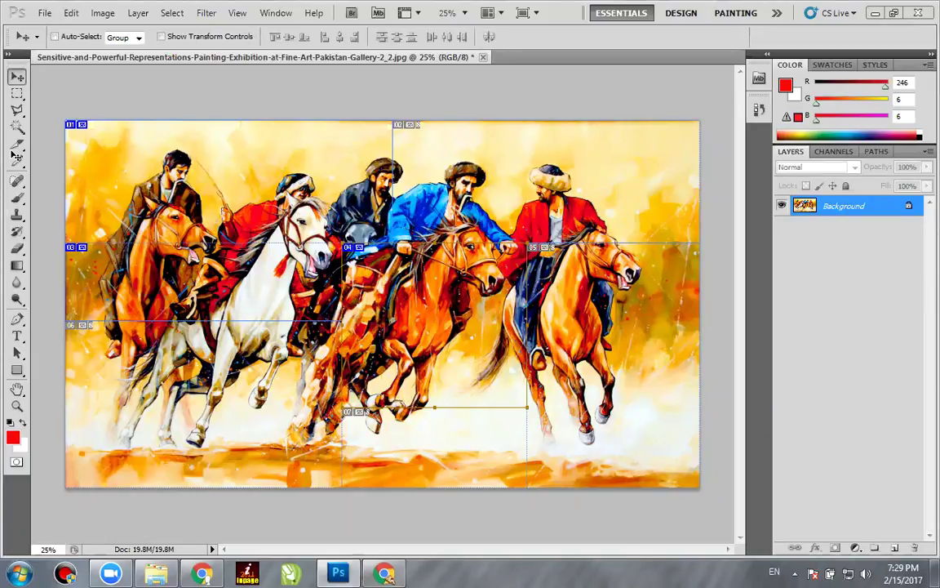
{"action": "left_click_drag", "start_coordinate": [16, 143], "coordinate": [62, 170]}
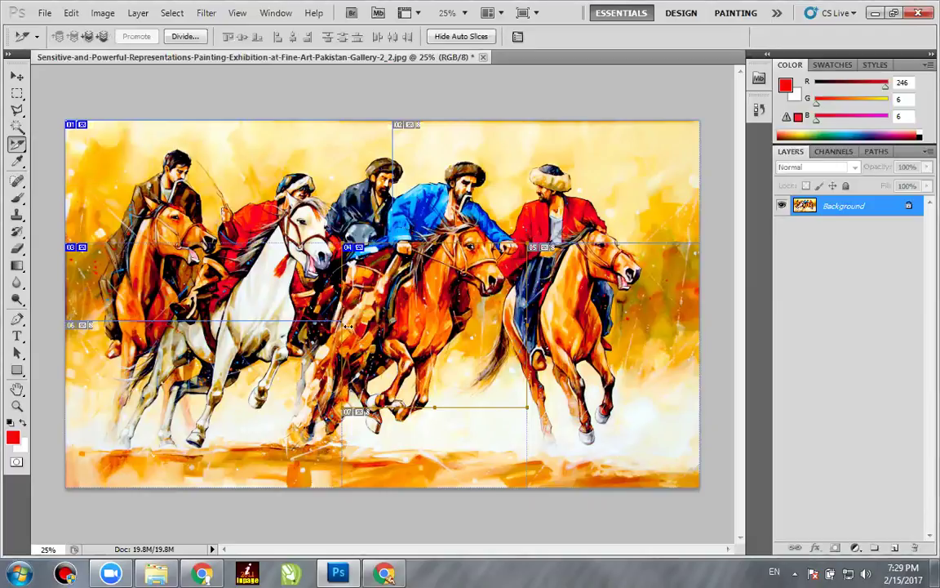
{"action": "left_click", "coordinate": [322, 368]}
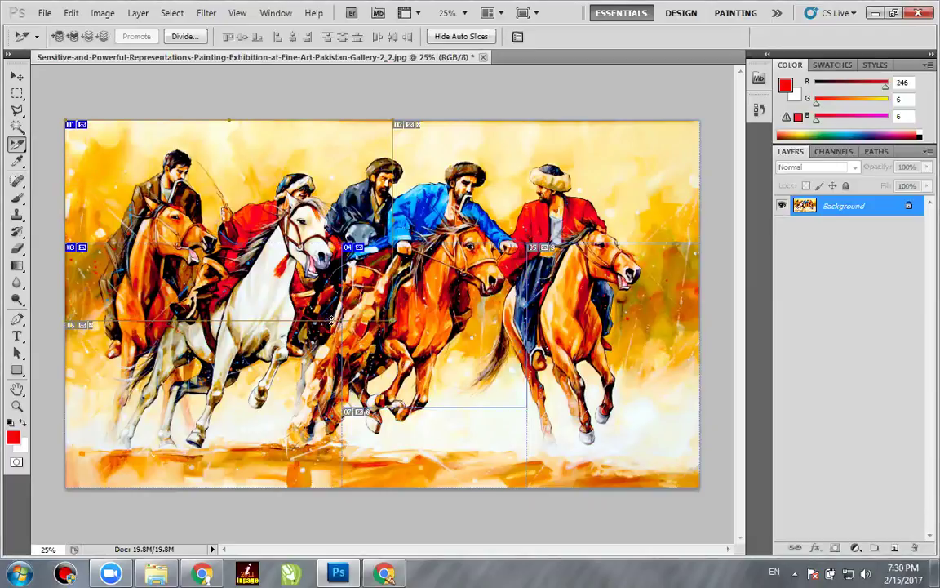
{"action": "right_click", "coordinate": [347, 292]}
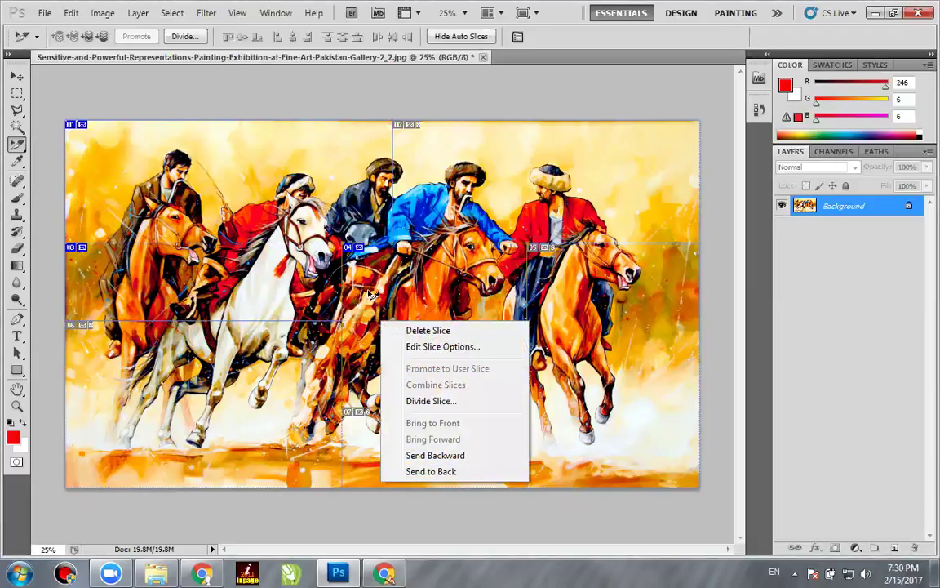
{"action": "left_click", "coordinate": [428, 329]}
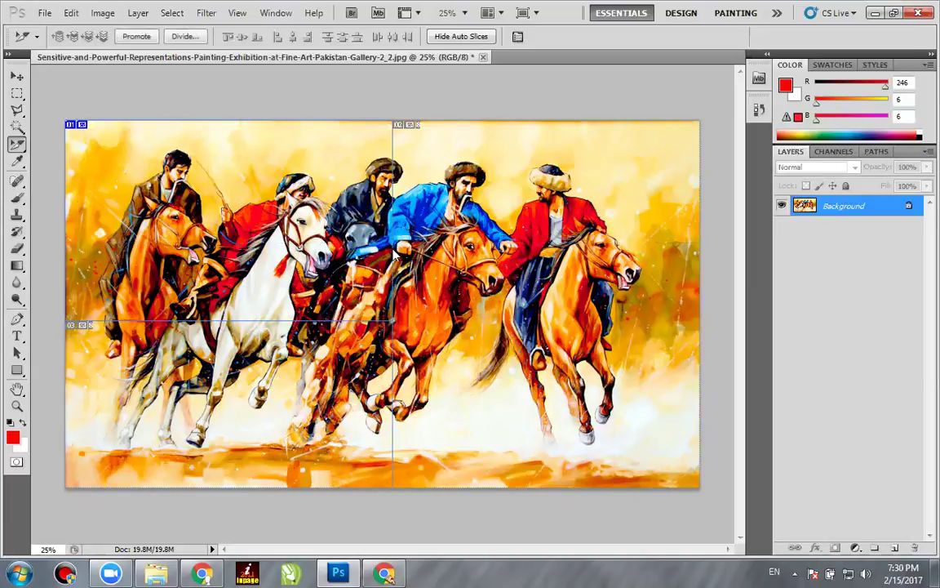
{"action": "right_click", "coordinate": [398, 254]}
{"action": "left_click", "coordinate": [439, 330]}
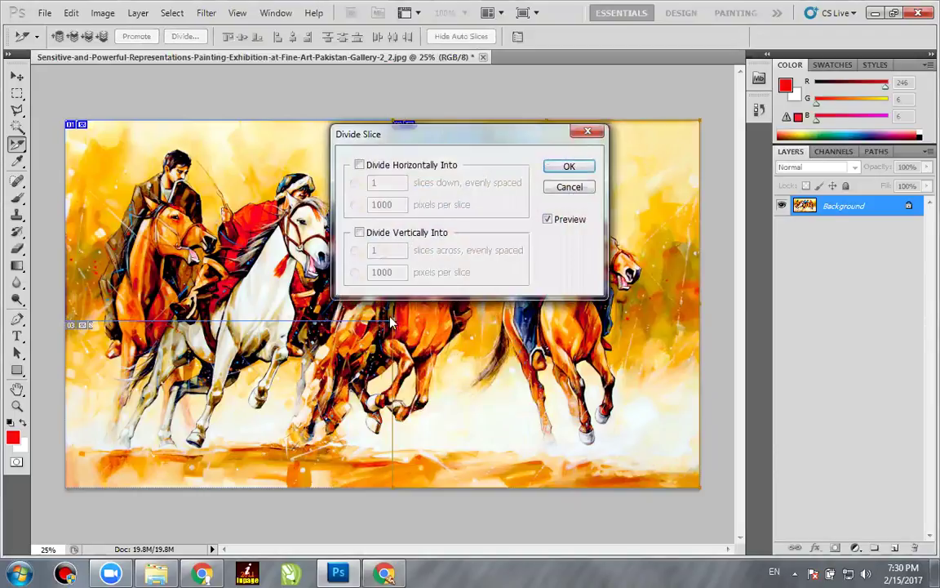
{"action": "key", "text": "Escape"}
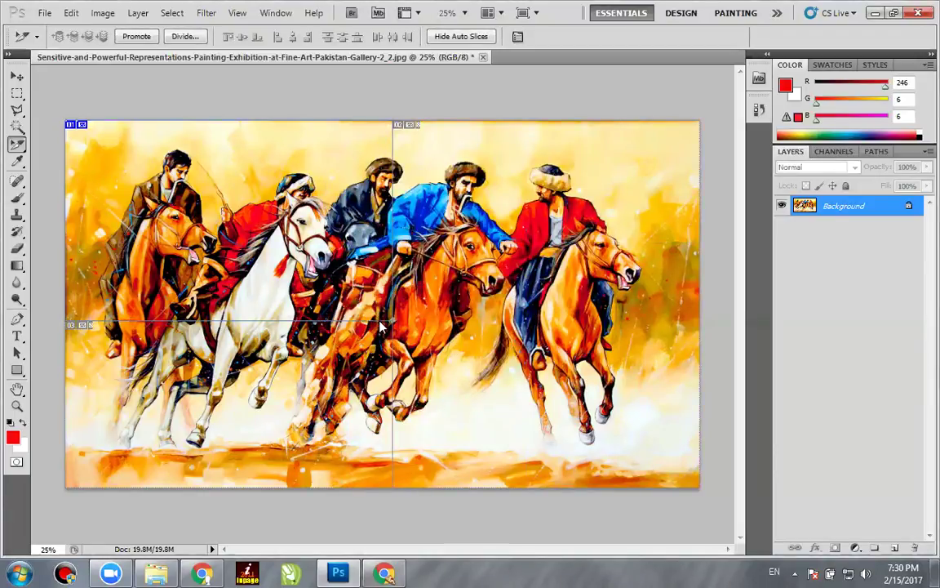
Delete the remaining user slice at the painting's upper-left corner
{"action": "left_click", "coordinate": [379, 321]}
{"action": "right_click", "coordinate": [380, 327]}
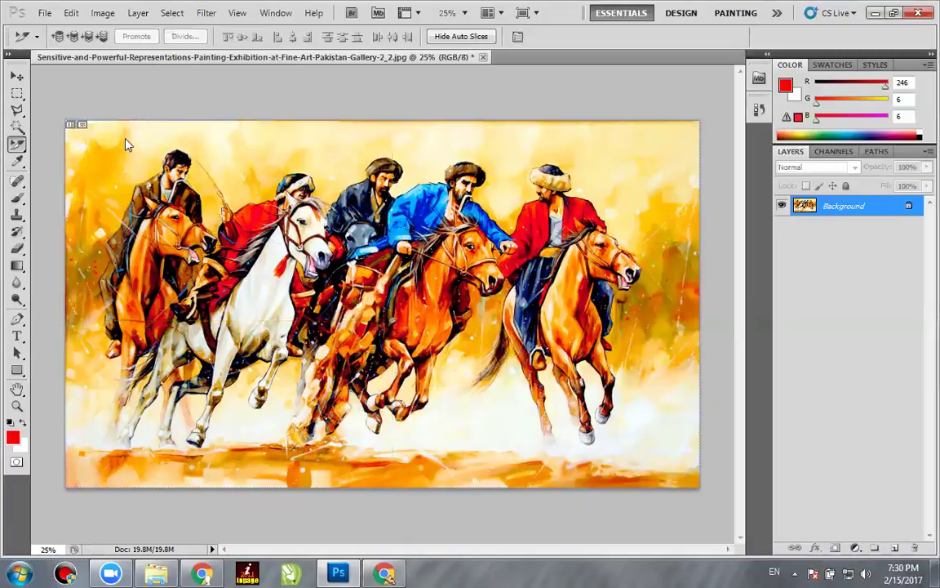
Divide the painting into six slices with the Slice tool, arranged in two rows of three that cover the whole canvas
{"action": "right_click", "coordinate": [91, 124]}
{"action": "left_click", "coordinate": [48, 150]}
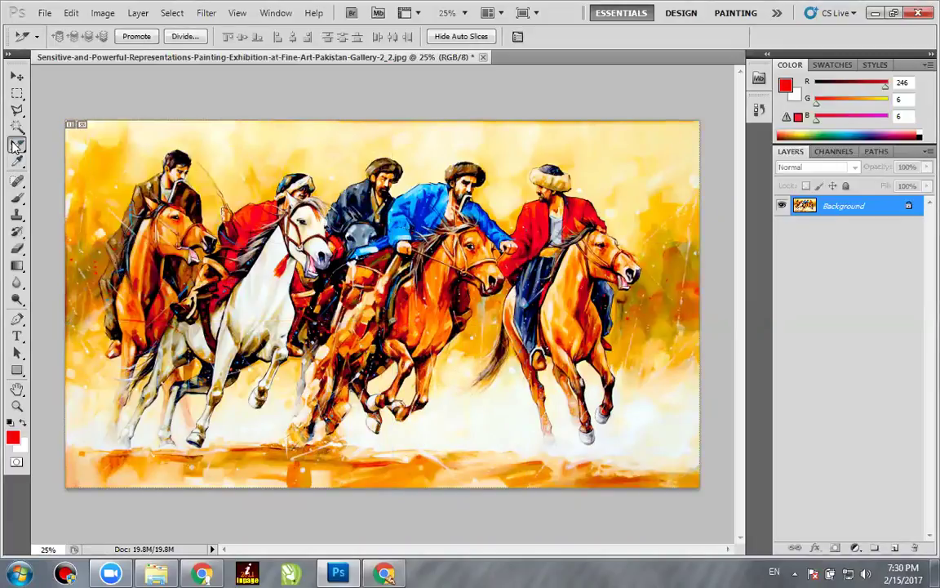
{"action": "right_click", "coordinate": [16, 144]}
{"action": "left_click", "coordinate": [50, 157]}
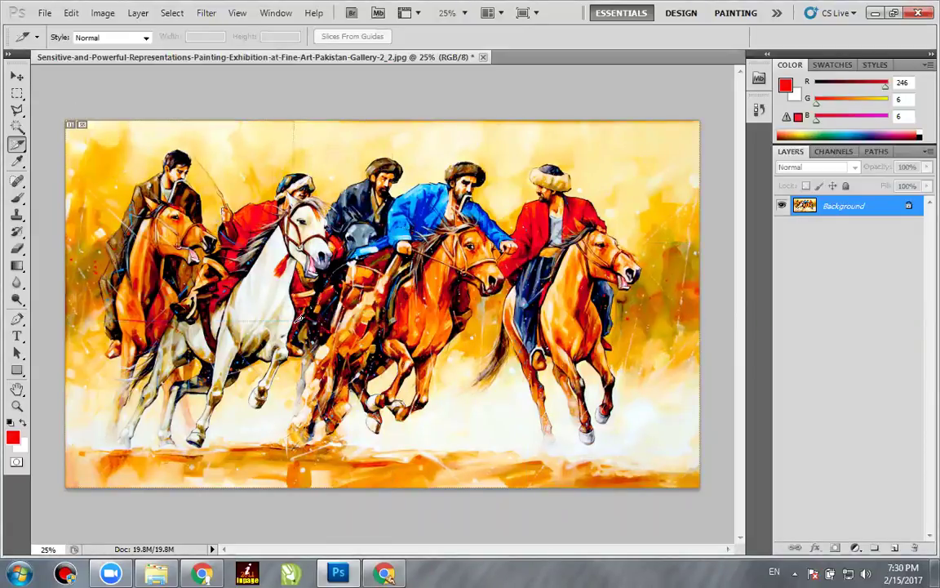
{"action": "mouse_move", "coordinate": [297, 318]}
{"action": "left_mouse_down"}
{"action": "mouse_move", "coordinate": [262, 251]}
{"action": "mouse_move", "coordinate": [259, 102]}
{"action": "mouse_move", "coordinate": [350, 241]}
{"action": "mouse_move", "coordinate": [501, 302]}
{"action": "left_mouse_up"}
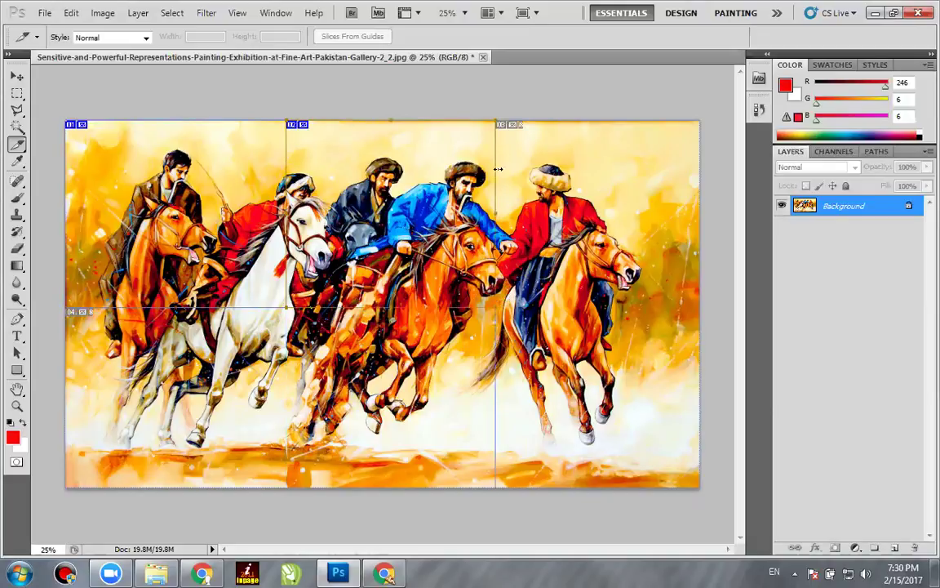
{"action": "left_click_drag", "start_coordinate": [502, 114], "coordinate": [724, 313]}
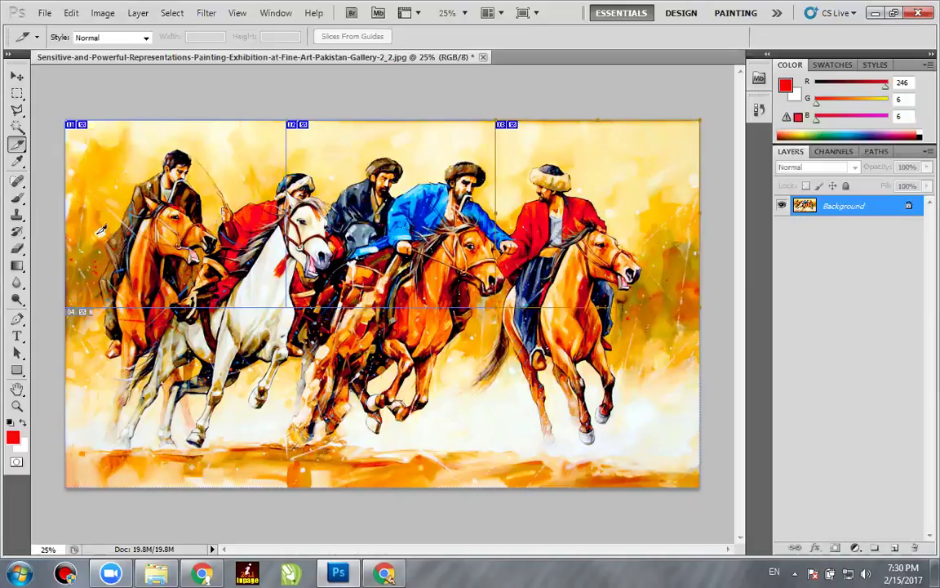
{"action": "left_click_drag", "start_coordinate": [65, 307], "coordinate": [289, 488]}
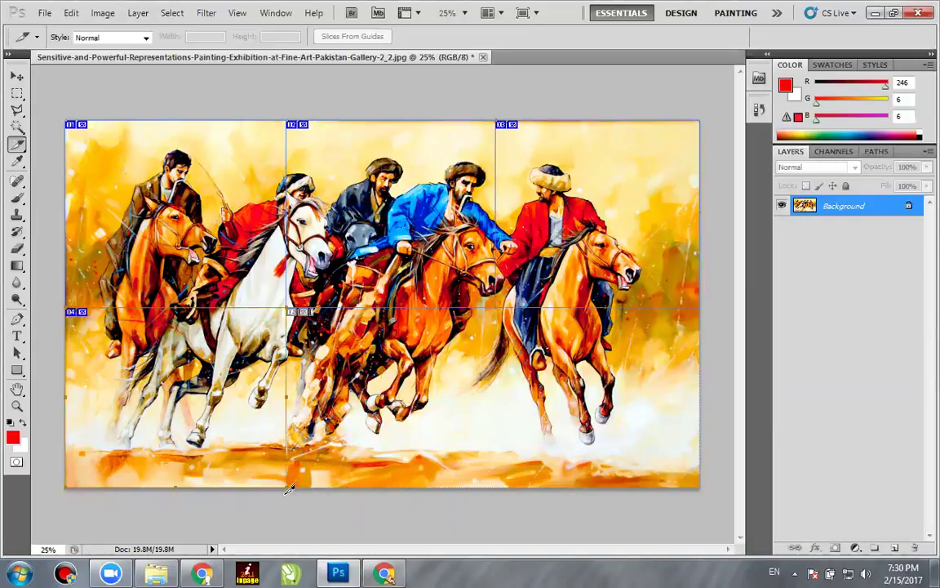
{"action": "left_click_drag", "start_coordinate": [286, 308], "coordinate": [497, 488]}
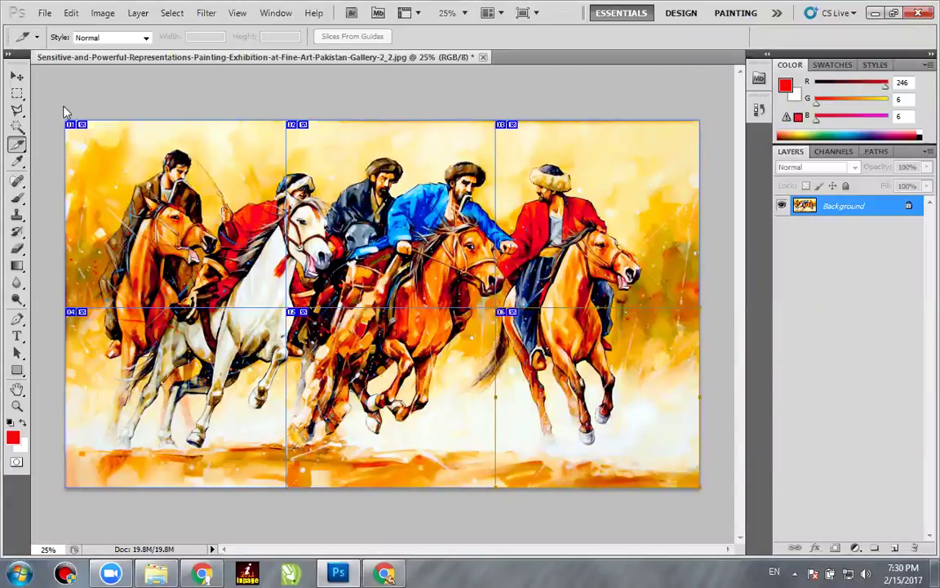
Export all slices of the painting to the Desktop with Save for Web & Devices, using the Images Only format and default settings
{"action": "left_click", "coordinate": [14, 80]}
{"action": "left_click", "coordinate": [45, 14]}
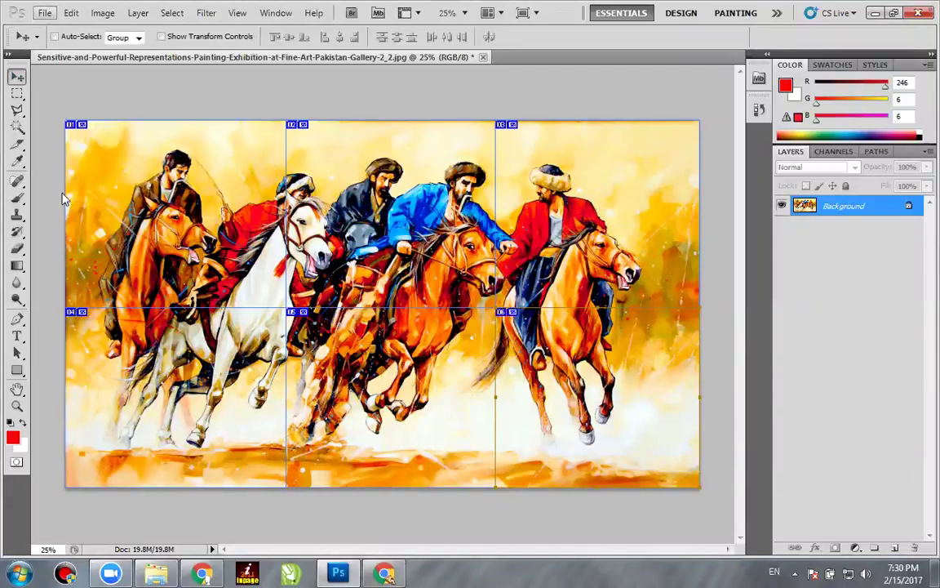
{"action": "left_click", "coordinate": [79, 266]}
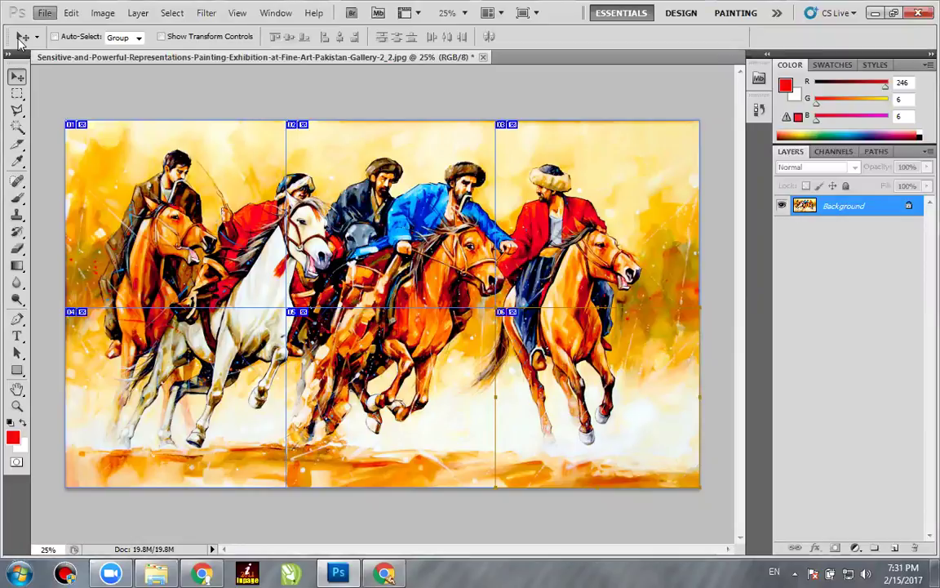
{"action": "key", "text": "ctrl+alt+shift+s"}
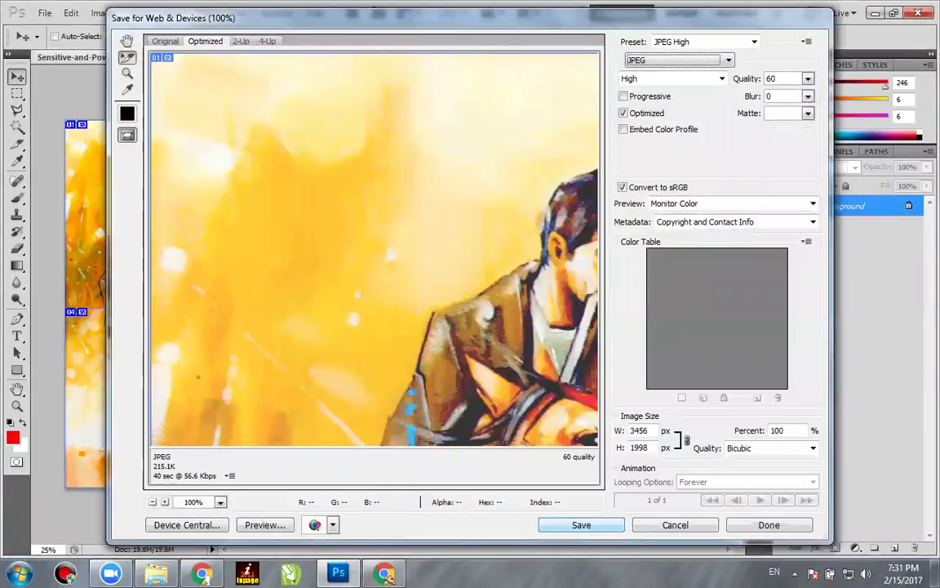
{"action": "left_click", "coordinate": [581, 525]}
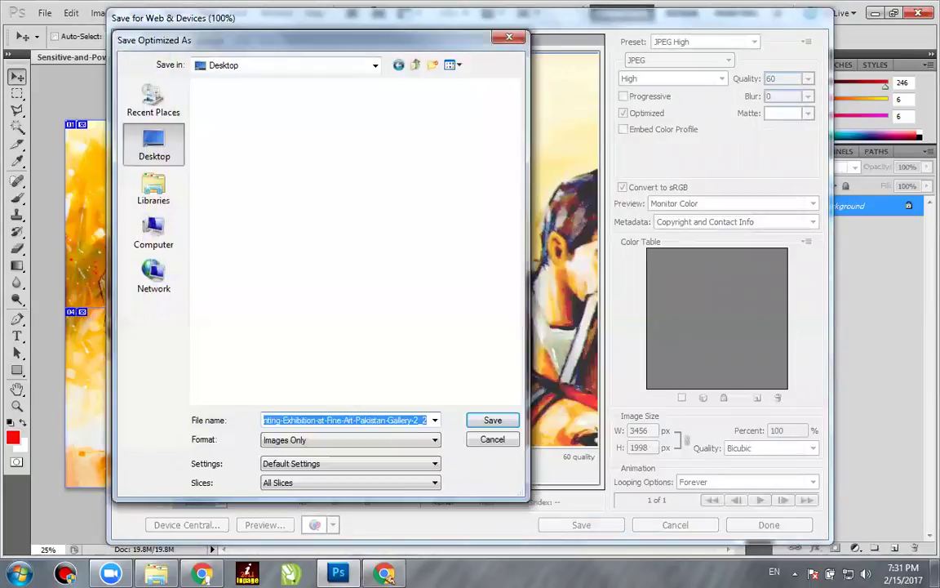
{"action": "key", "text": "Return"}
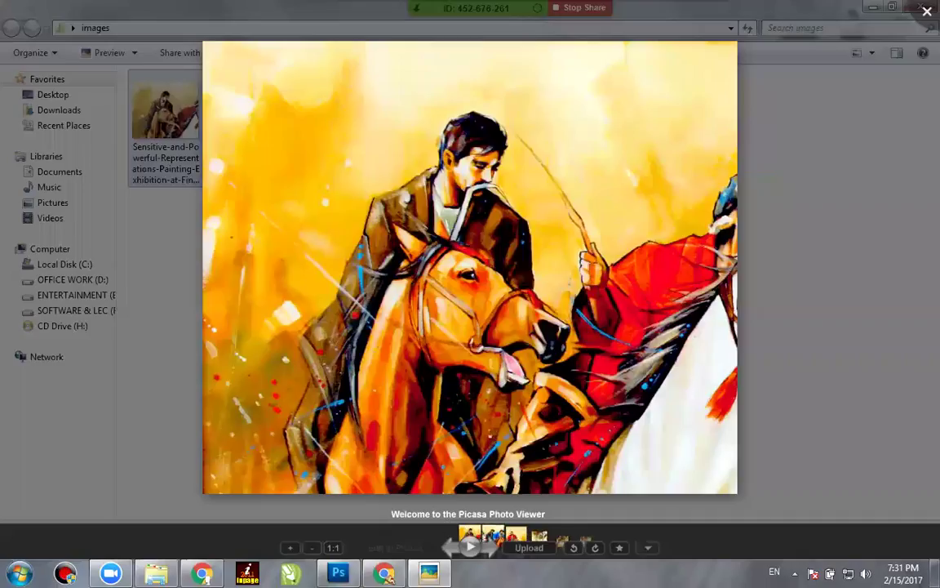
Browse forward and back through the exported slice images in the Picasa photo viewer and close the viewer
{"action": "left_click", "coordinate": [487, 545]}
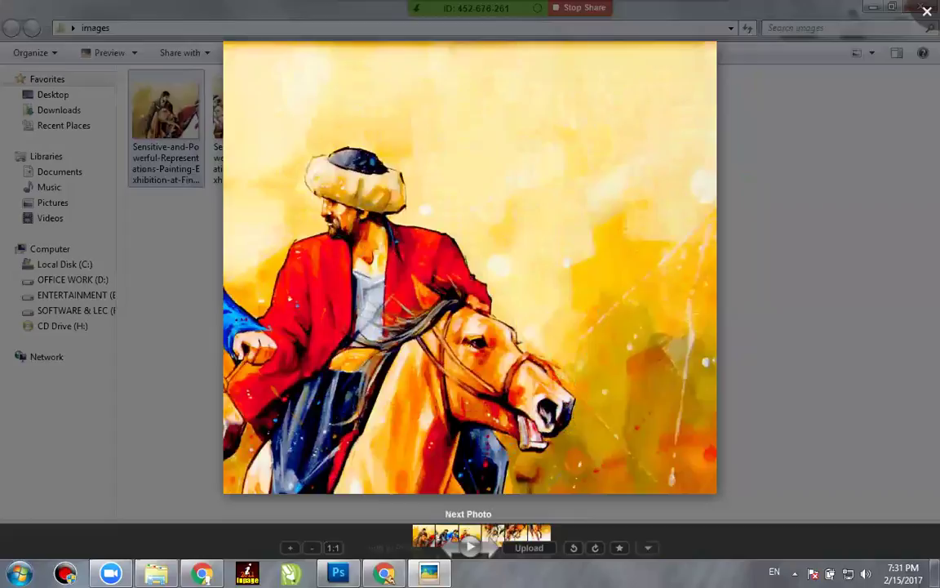
{"action": "left_click", "coordinate": [487, 546]}
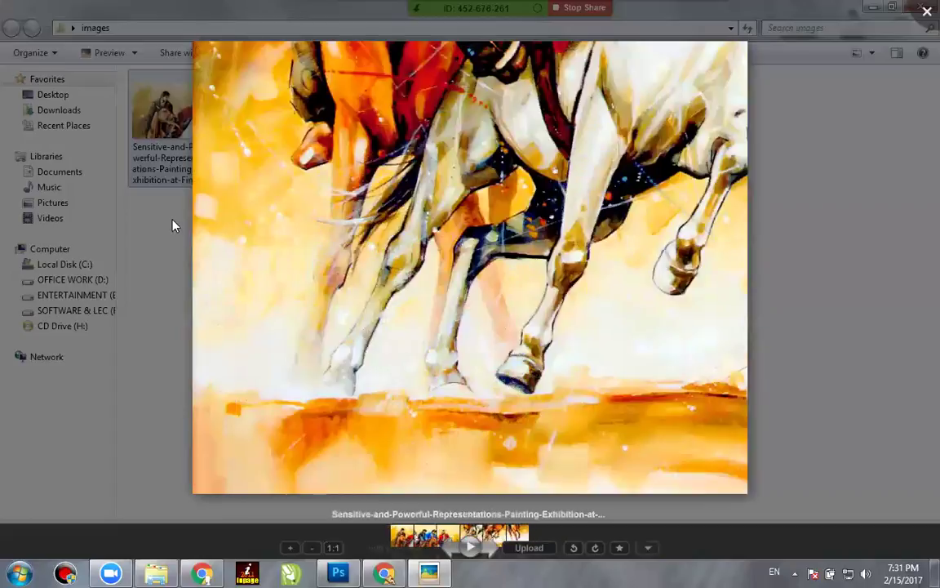
{"action": "key", "text": "Left"}
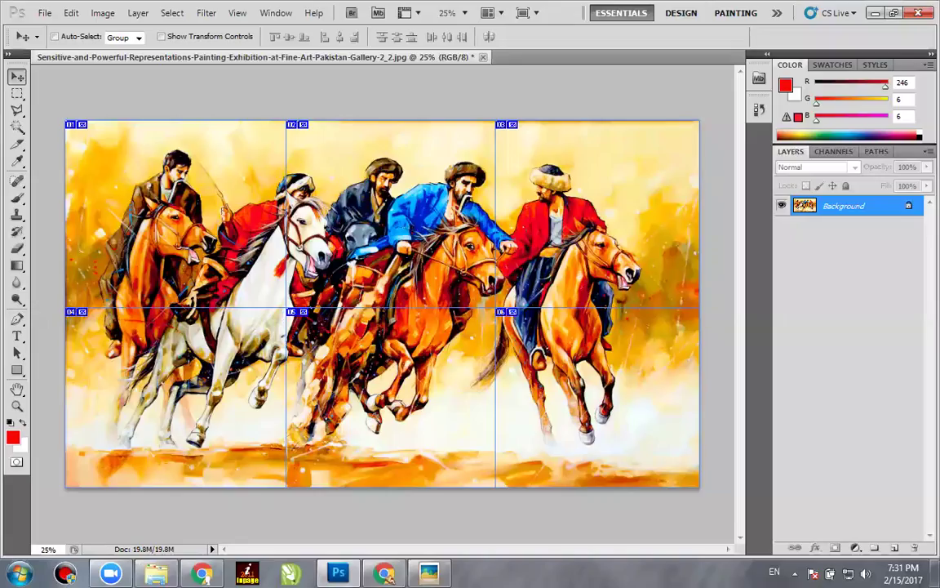
{"action": "left_click", "coordinate": [446, 480]}
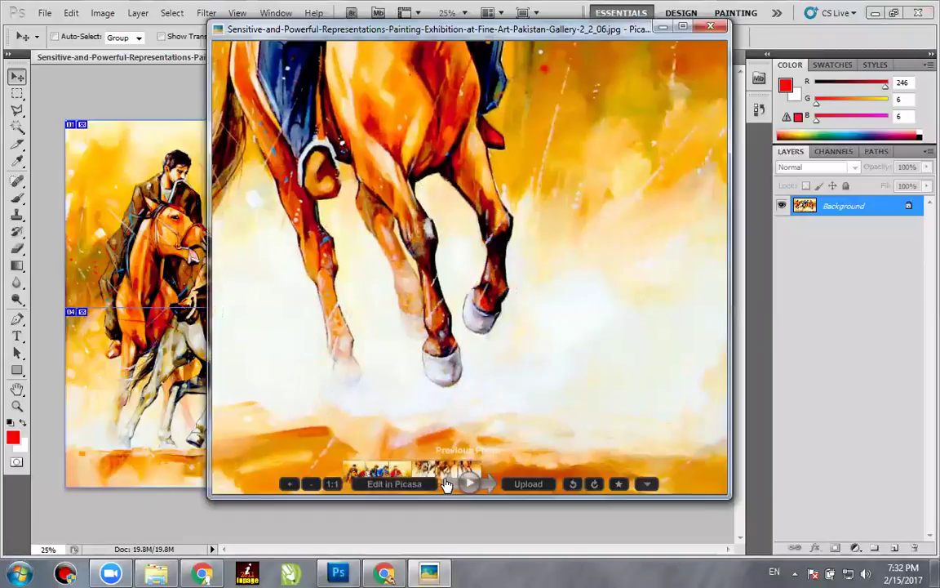
{"action": "left_click", "coordinate": [446, 484]}
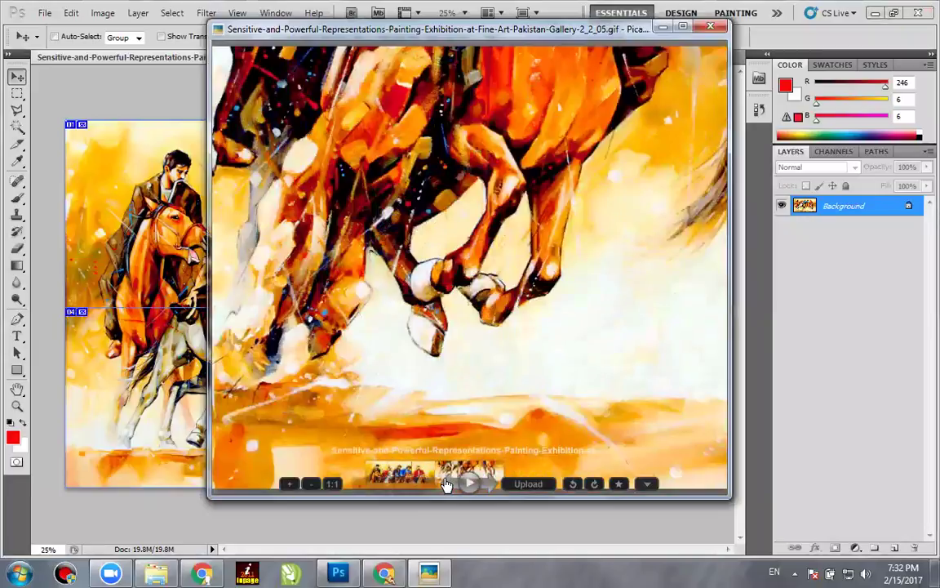
{"action": "key", "text": "Left"}
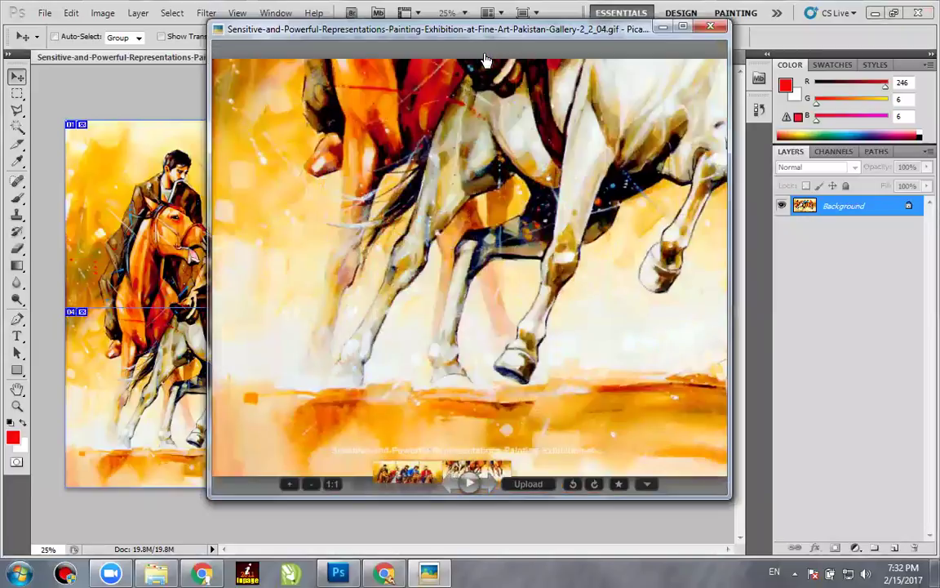
{"action": "key", "text": "Escape"}
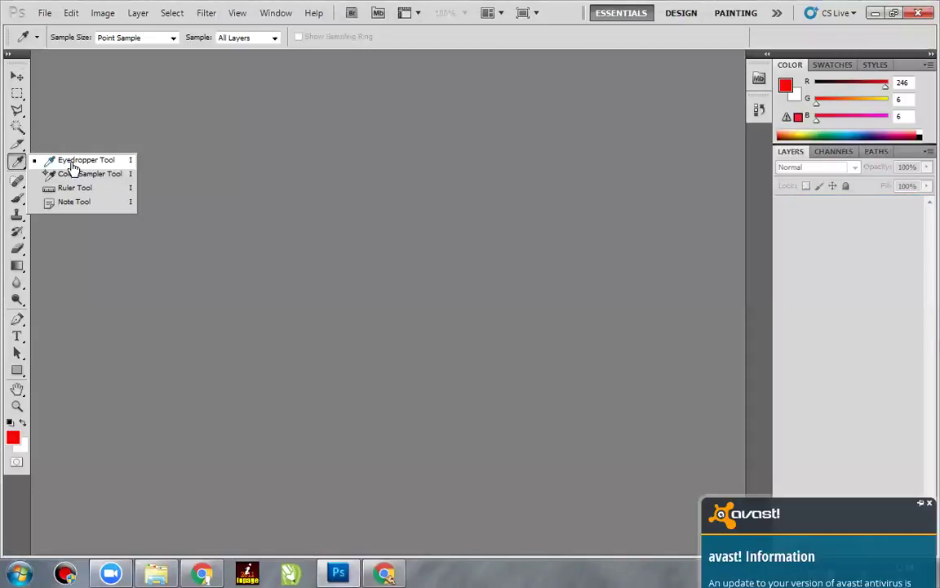
Choose the Eyedropper tool, and check the Recycle Bin on the desktop before closing its window
{"action": "left_click", "coordinate": [72, 163]}
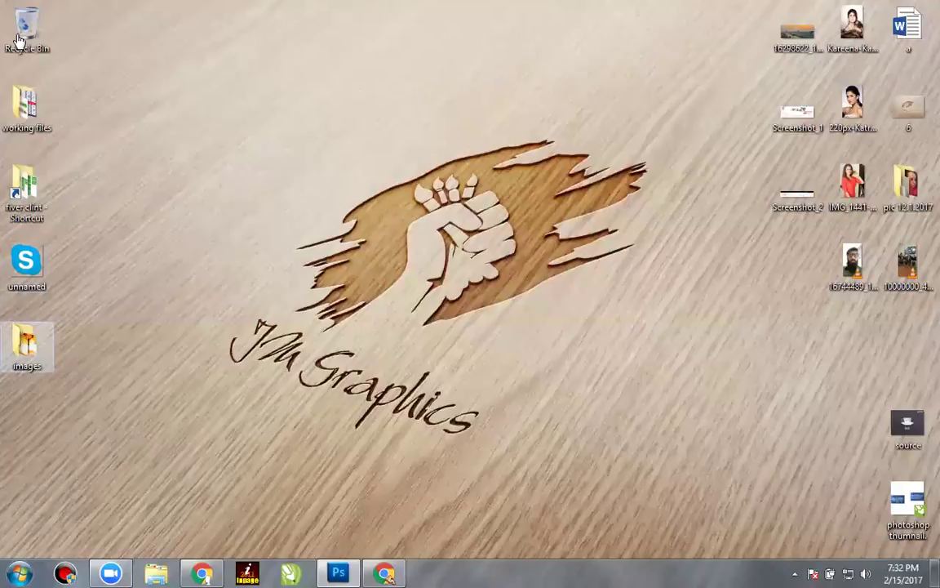
{"action": "double_click", "coordinate": [18, 38]}
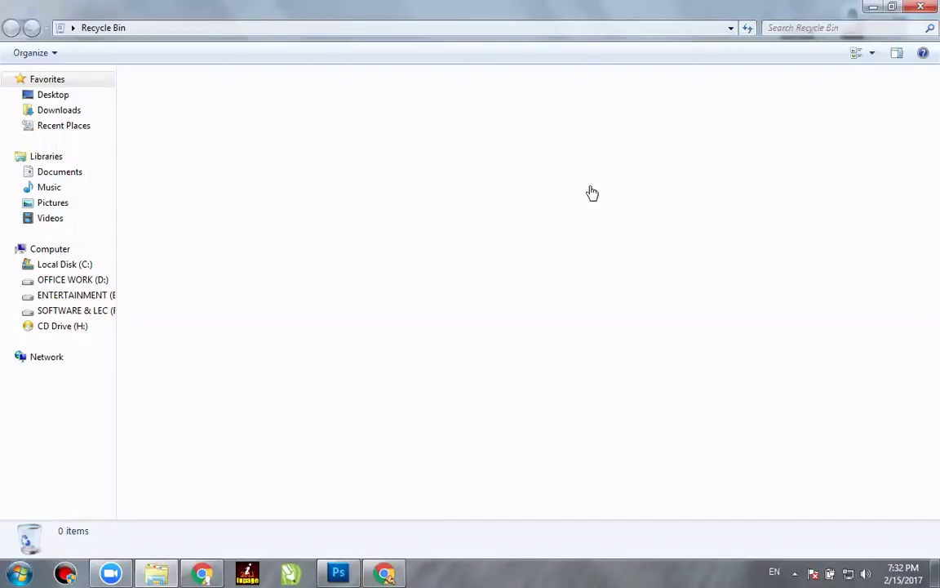
{"action": "left_click", "coordinate": [921, 7]}
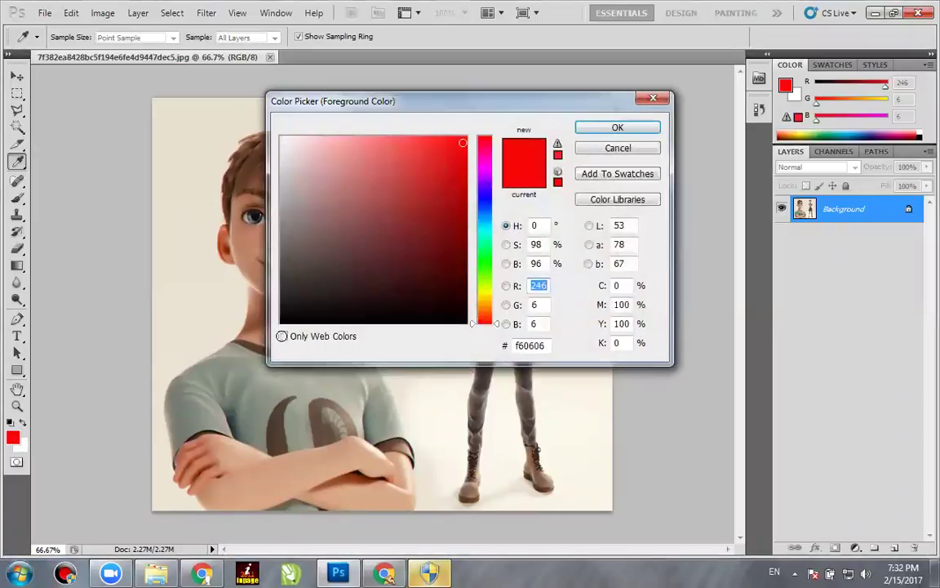
Try the web-only orange ff9900 in the foreground Color Picker and cancel the dialog
{"action": "left_click", "coordinate": [283, 335]}
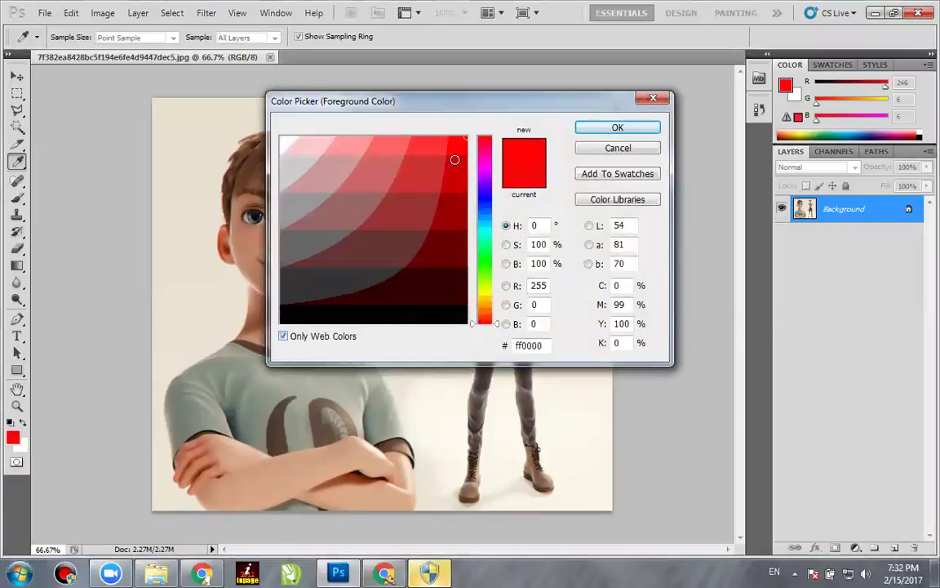
{"action": "left_click", "coordinate": [483, 306]}
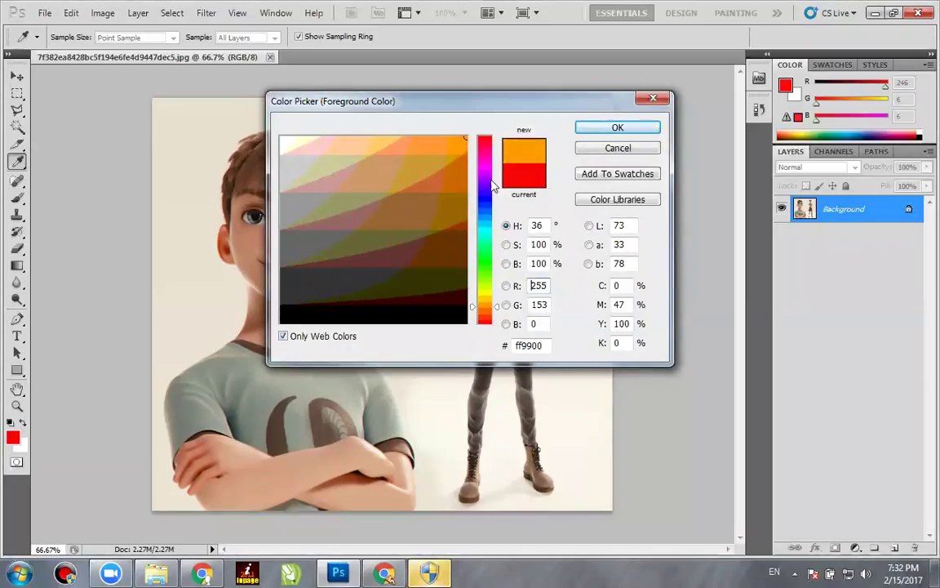
{"action": "left_click_drag", "start_coordinate": [490, 101], "coordinate": [628, 156]}
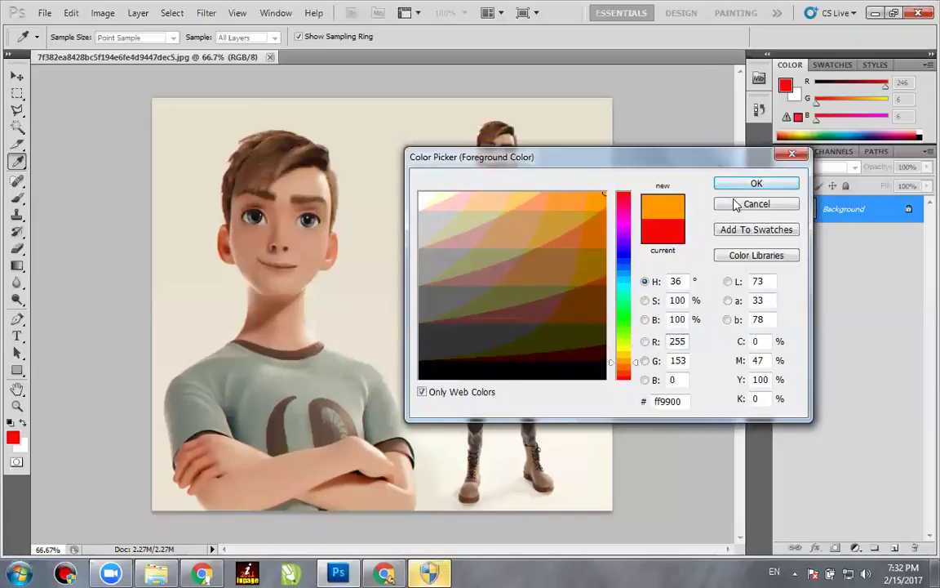
{"action": "left_click", "coordinate": [756, 204]}
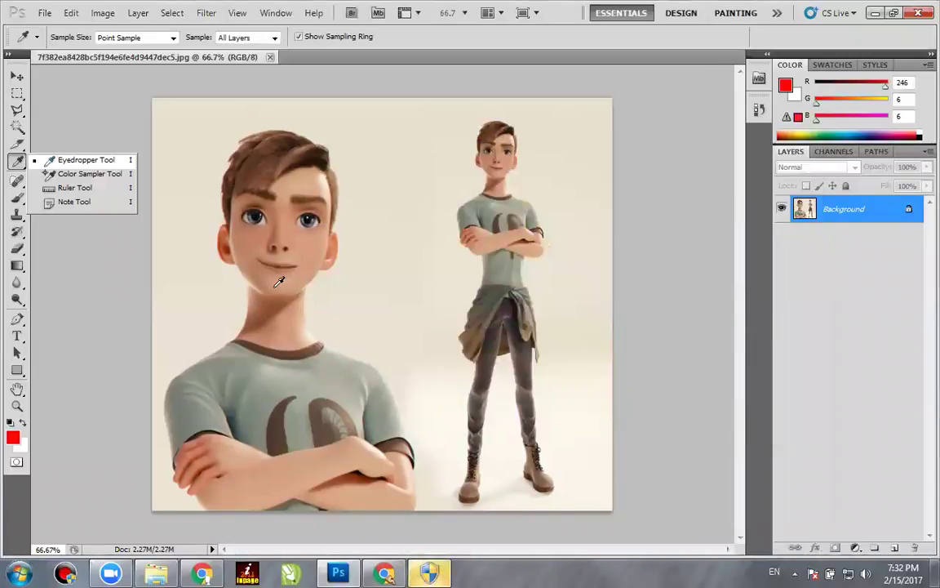
Sample the large figure's cheek color as the foreground with the Eyedropper and accept d59e80 in the Color Picker
{"action": "left_click", "coordinate": [313, 253]}
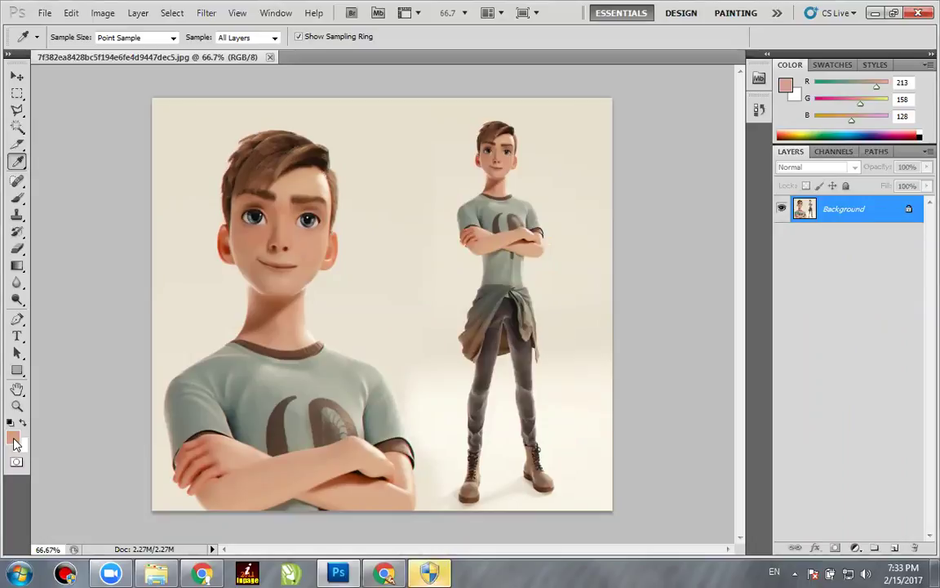
{"action": "left_click", "coordinate": [13, 439]}
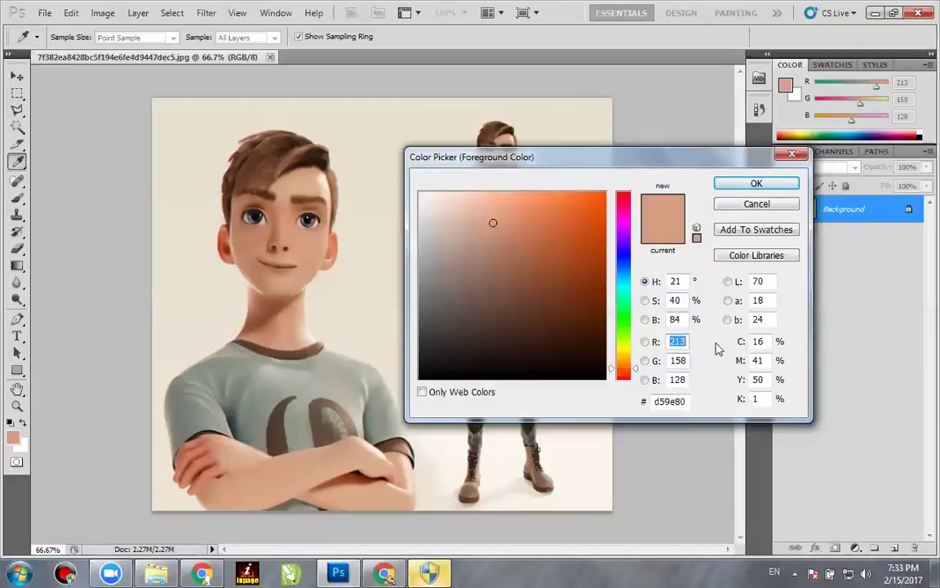
{"action": "left_click", "coordinate": [722, 183]}
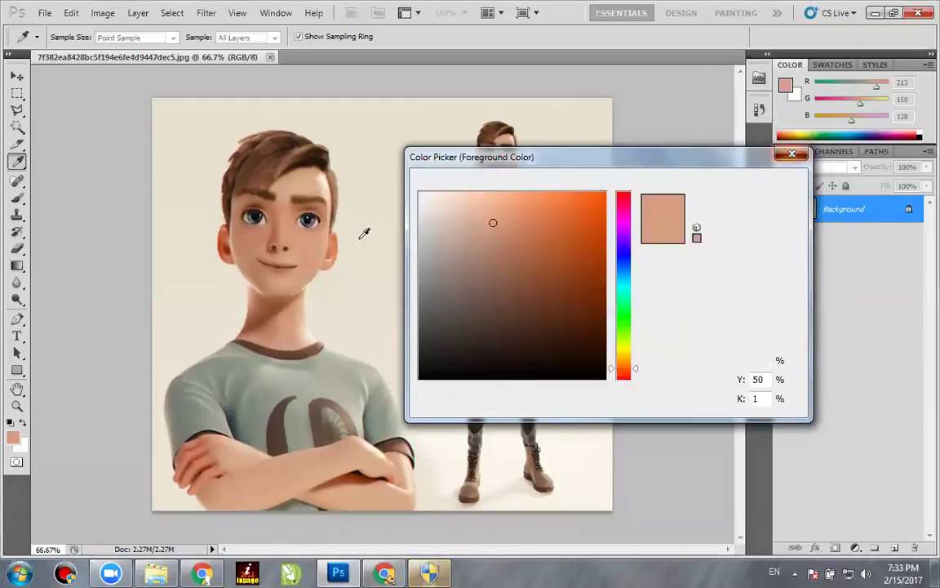
Sample the large figure's hair and a skin tone, swap foreground and background colors, and sample a dark brown foreground of RGB 80, 61, 47
{"action": "left_click", "coordinate": [294, 136]}
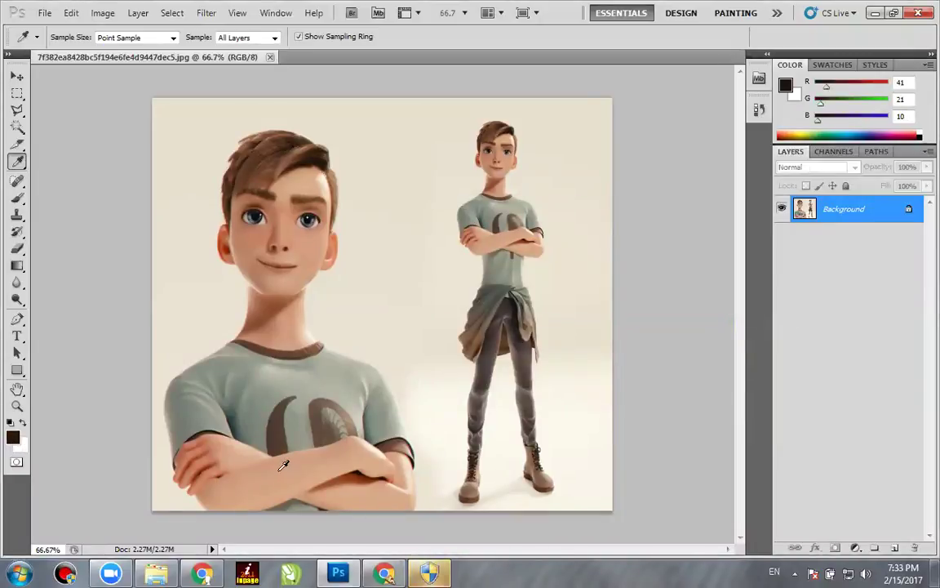
{"action": "left_click", "coordinate": [250, 423]}
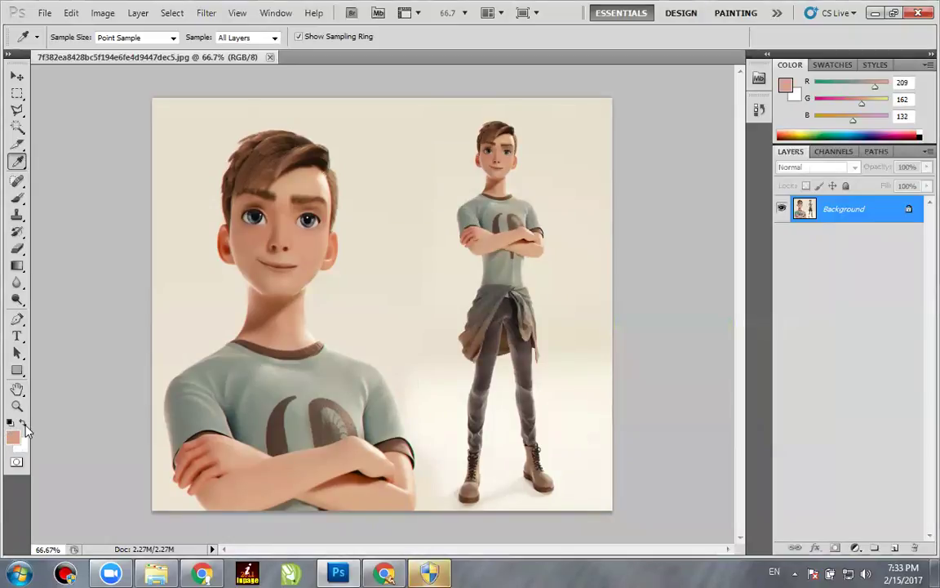
{"action": "left_click", "coordinate": [22, 422]}
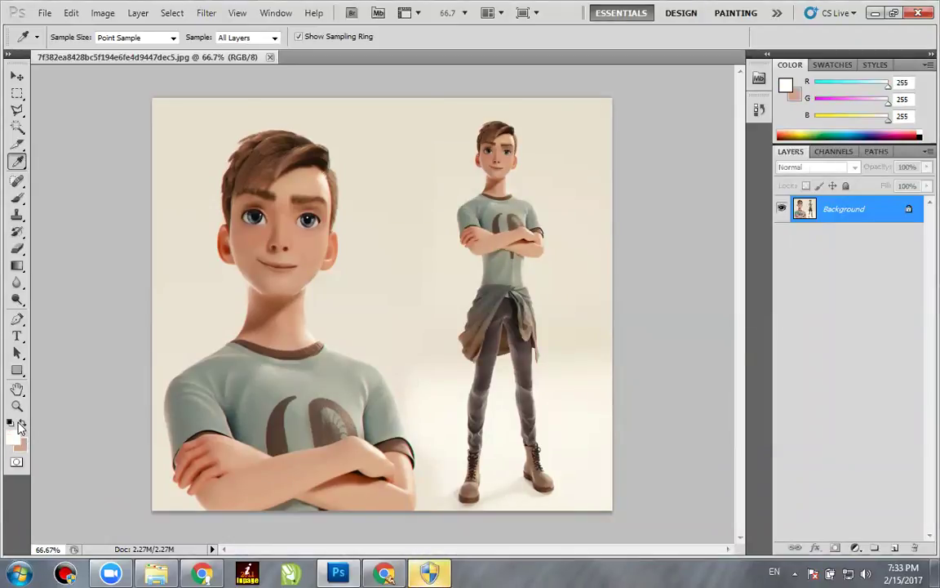
{"action": "left_click", "coordinate": [178, 486]}
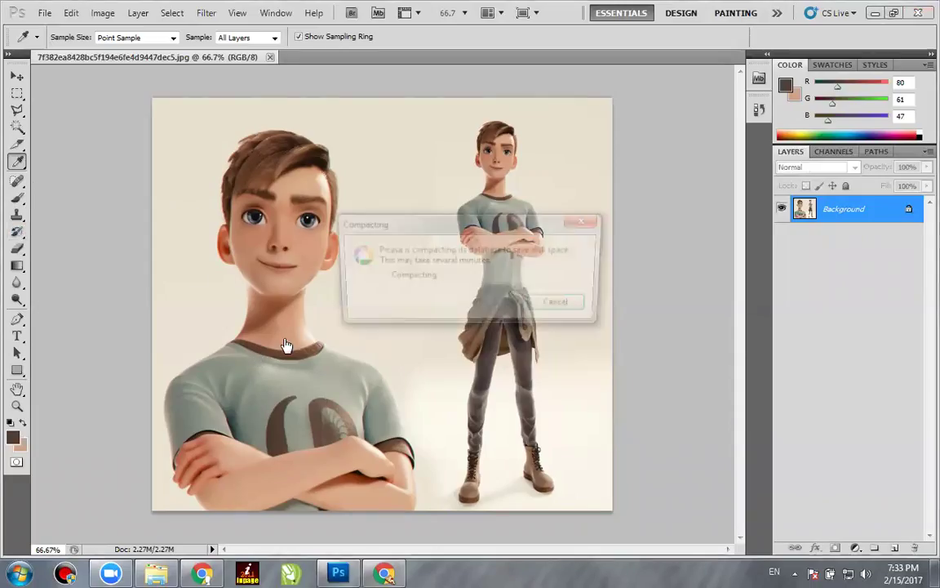
Choose the Color Sampler tool, and look at the foreground color's values in the Color Picker without changing them
{"action": "right_click", "coordinate": [18, 164]}
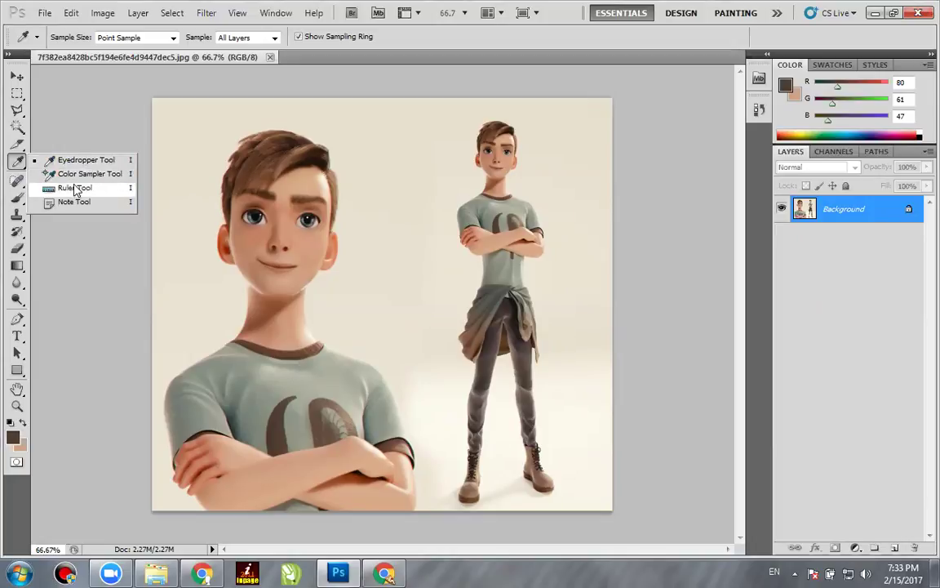
{"action": "left_click", "coordinate": [86, 174]}
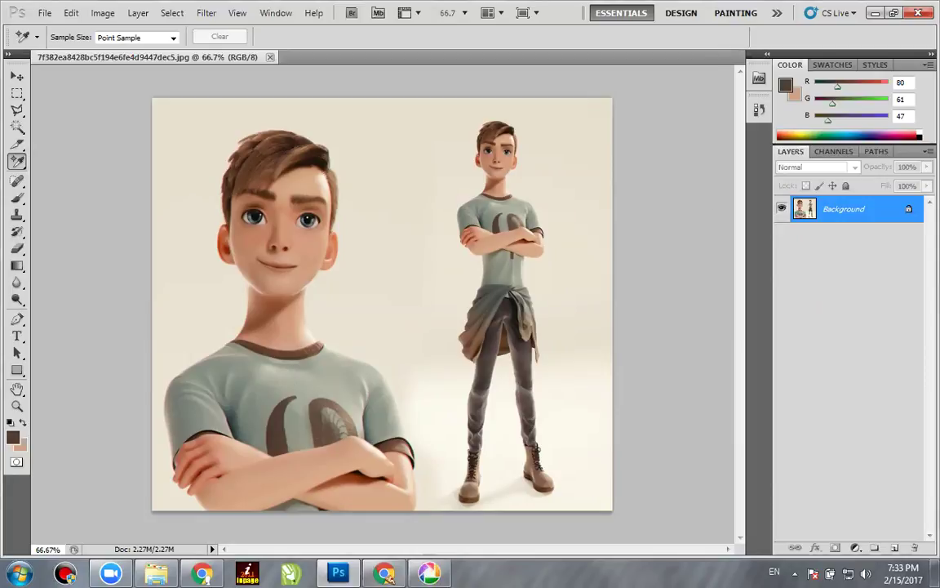
{"action": "left_click", "coordinate": [13, 437]}
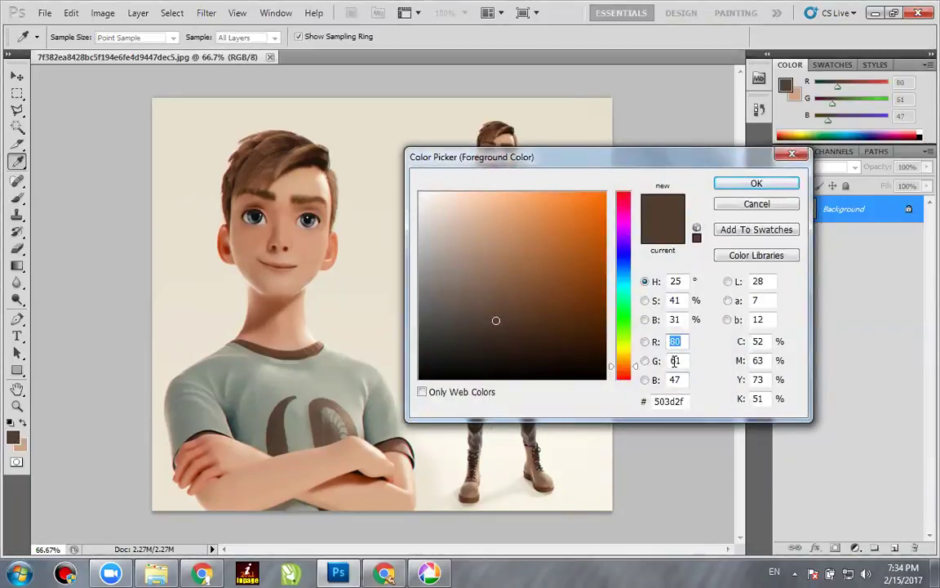
{"action": "left_click", "coordinate": [790, 153]}
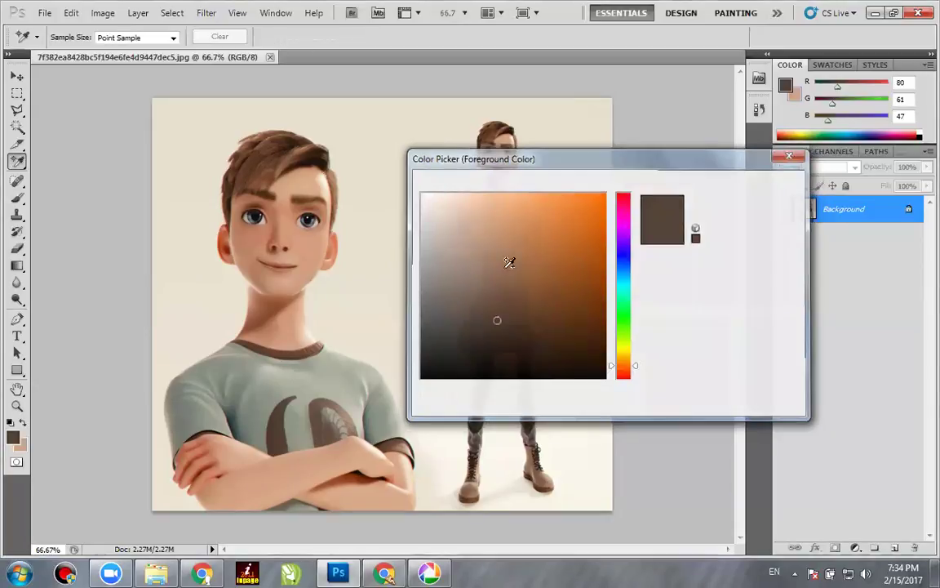
Place Color Sampler points on the large figure's neck and on the brown print of the T-shirt
{"action": "right_click", "coordinate": [17, 161]}
{"action": "left_click", "coordinate": [58, 175]}
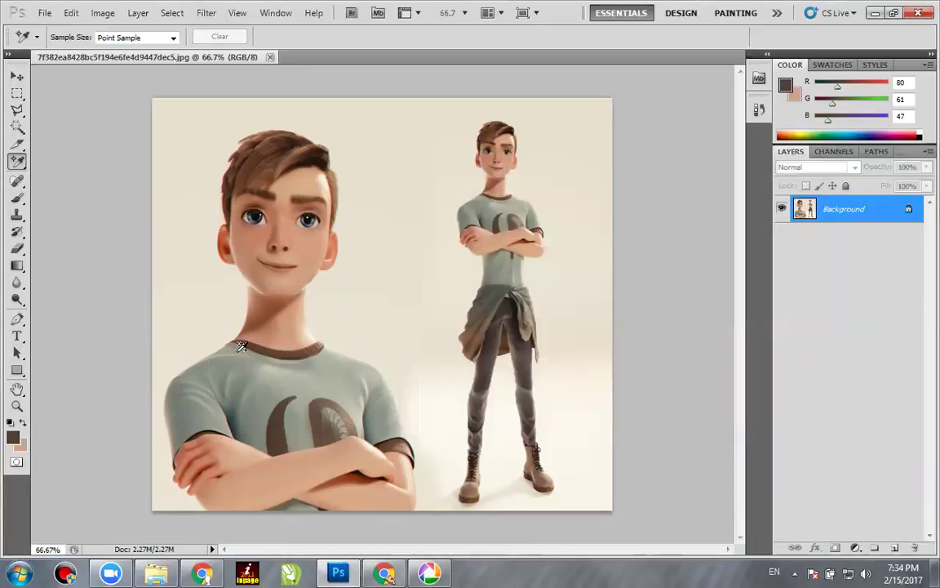
{"action": "left_click", "coordinate": [281, 336]}
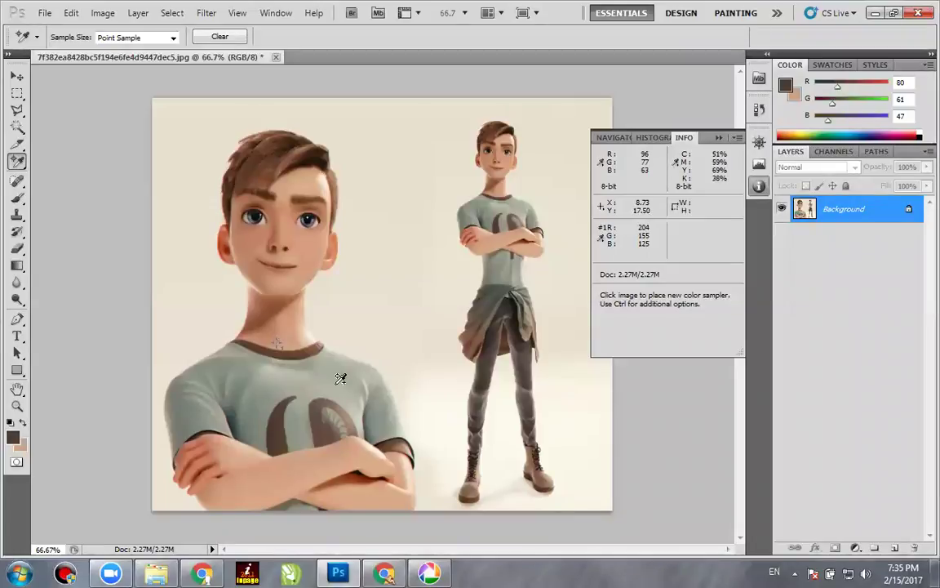
{"action": "left_click", "coordinate": [315, 422]}
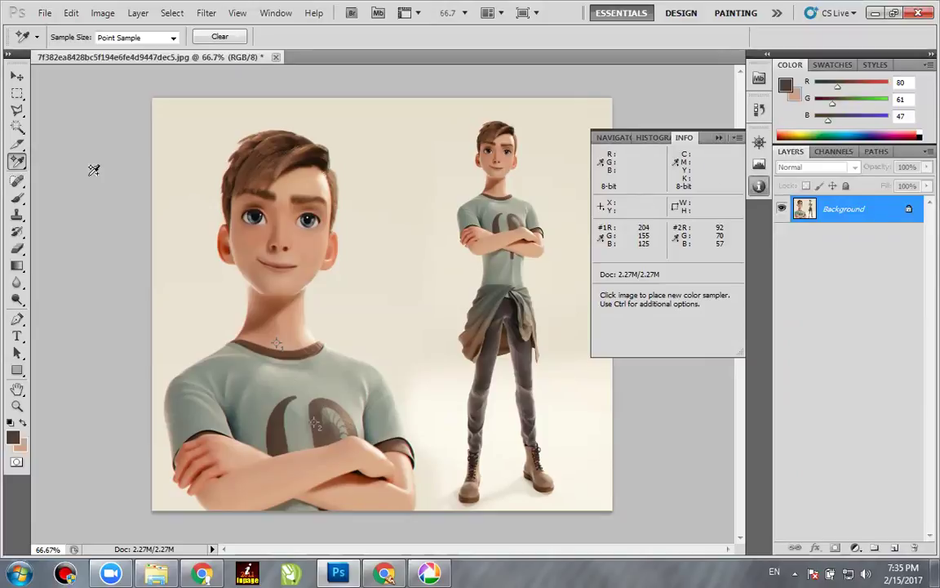
Measure the image vertically near its left edge and along a level line above the figures' heads with the Ruler tool
{"action": "left_click_drag", "start_coordinate": [22, 163], "coordinate": [53, 172]}
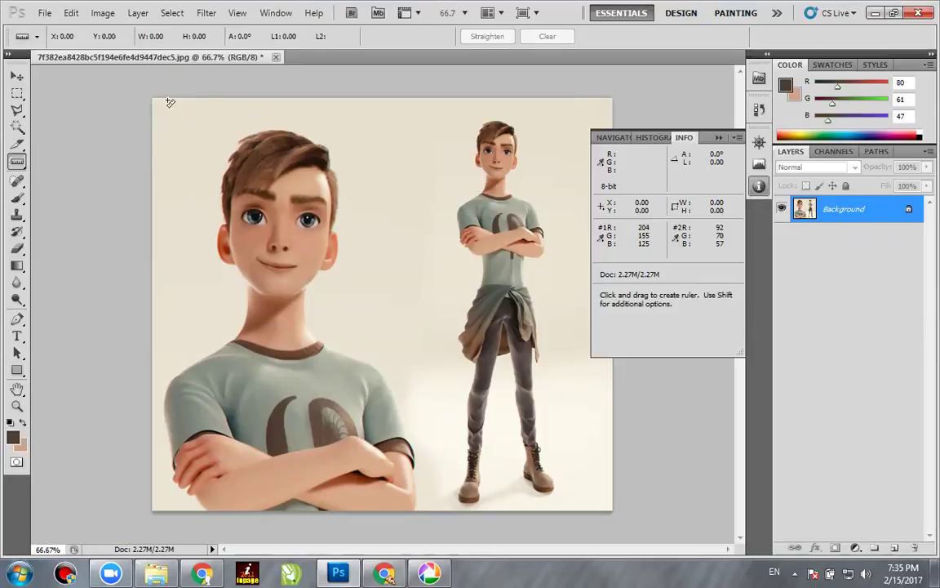
{"action": "left_click_drag", "start_coordinate": [168, 101], "coordinate": [169, 513]}
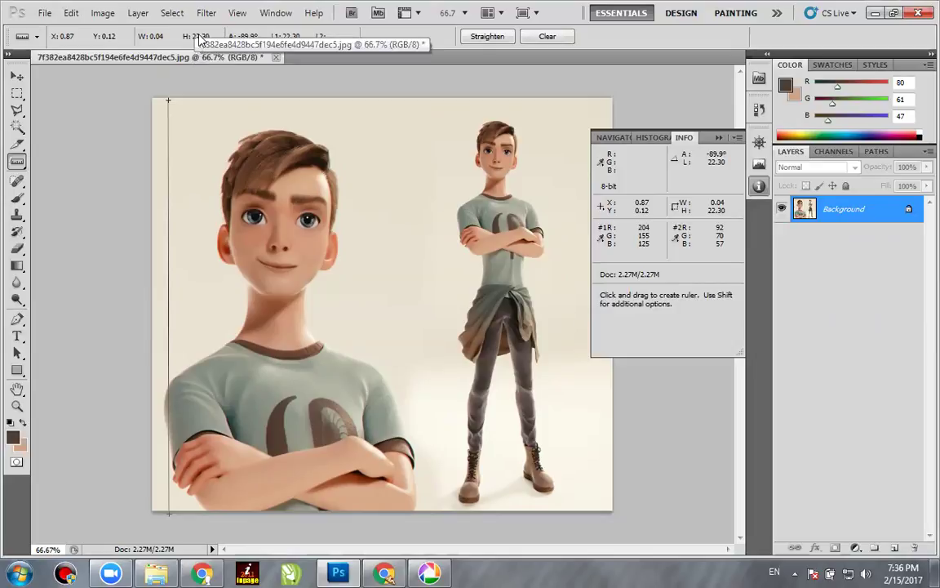
{"action": "left_click", "coordinate": [37, 36]}
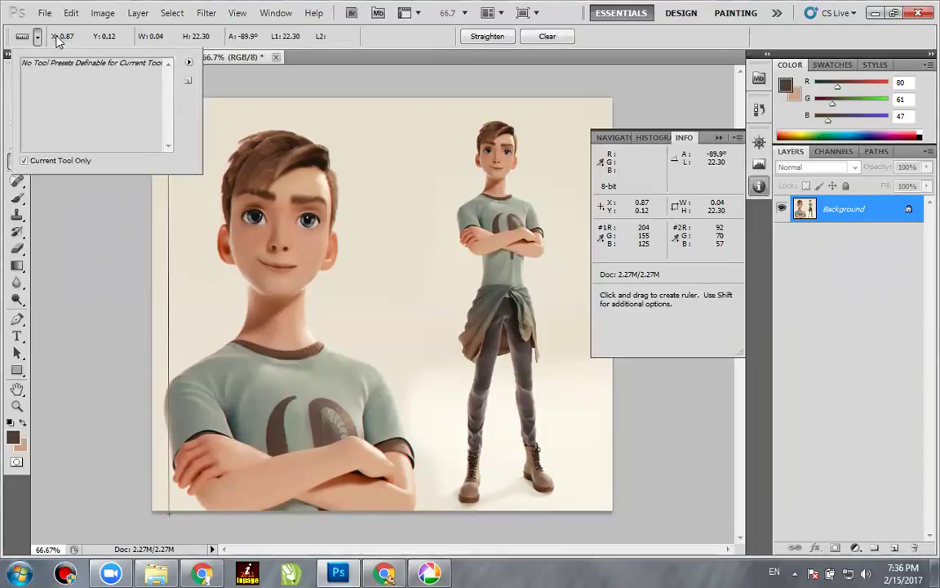
{"action": "left_click", "coordinate": [82, 38]}
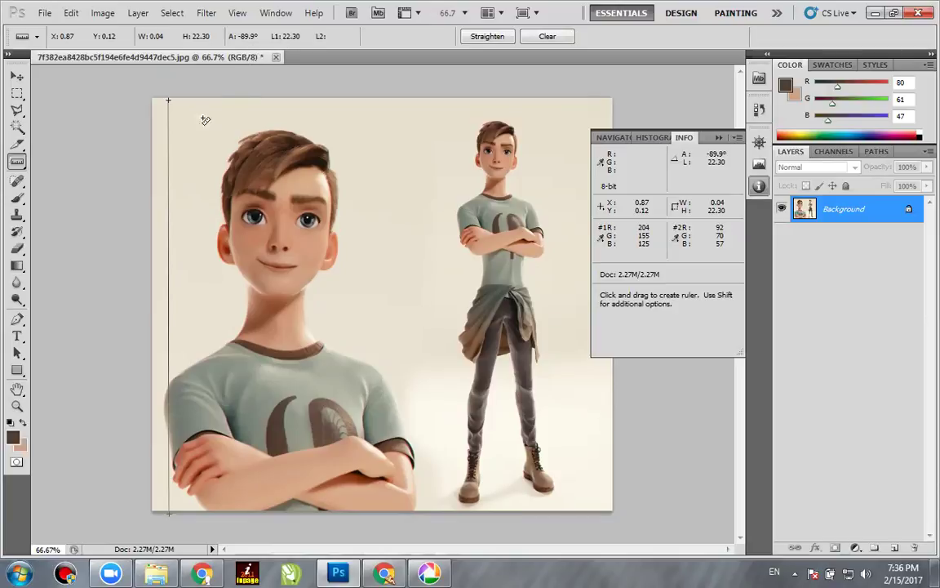
{"action": "left_click_drag", "start_coordinate": [195, 117], "coordinate": [587, 121]}
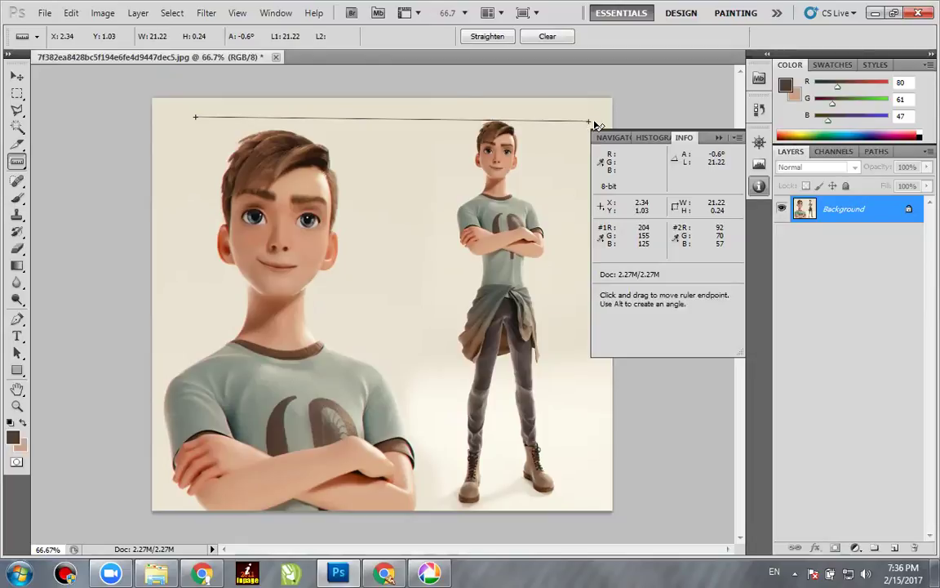
{"action": "left_click_drag", "start_coordinate": [587, 124], "coordinate": [591, 119]}
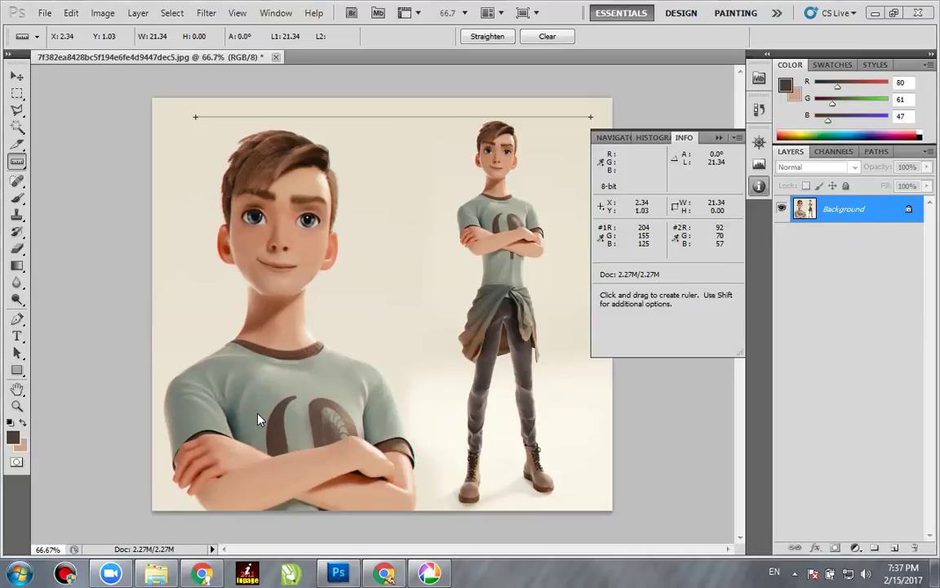
Review the pixel dimensions, document size and resolution in the Image Size dialog, and close it without changes
{"action": "left_click", "coordinate": [102, 14]}
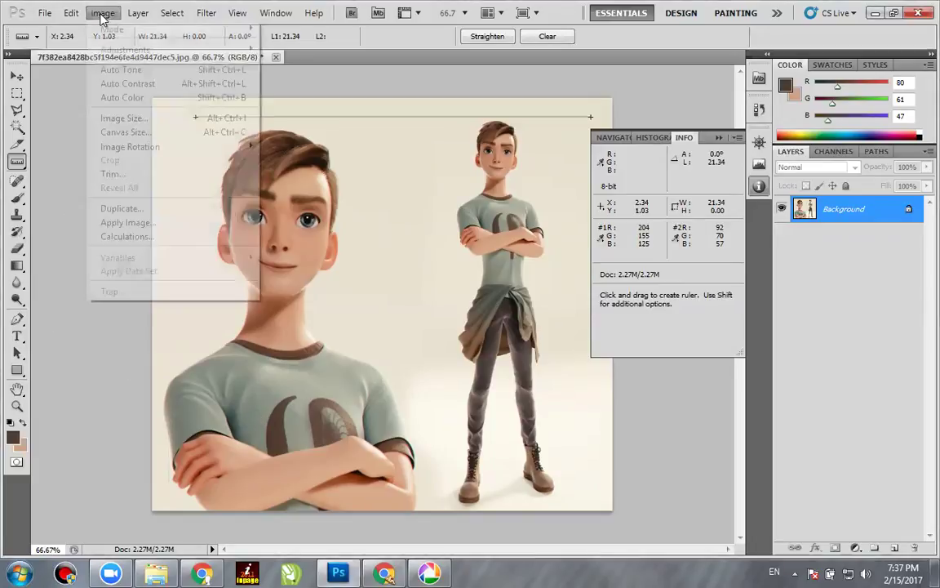
{"action": "left_click", "coordinate": [127, 120]}
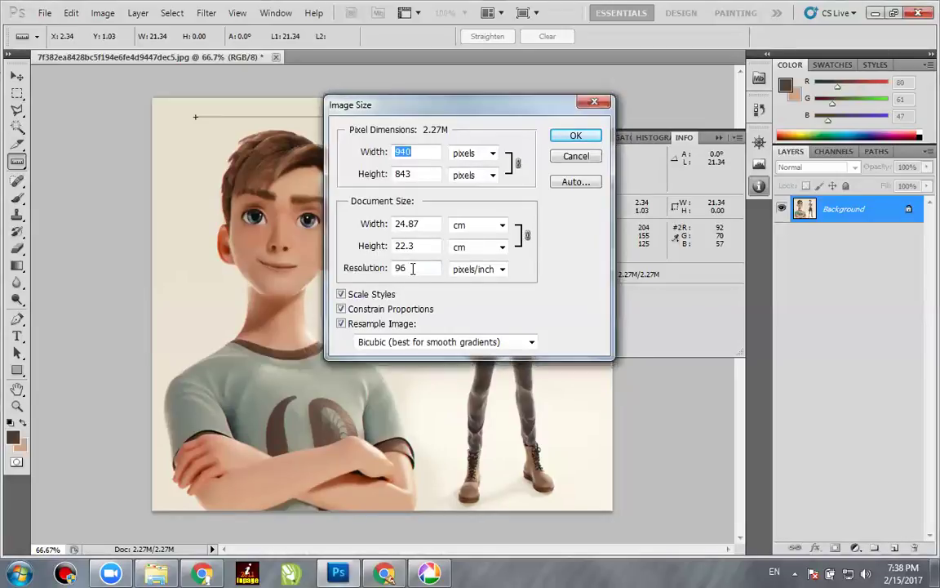
{"action": "left_click", "coordinate": [412, 267]}
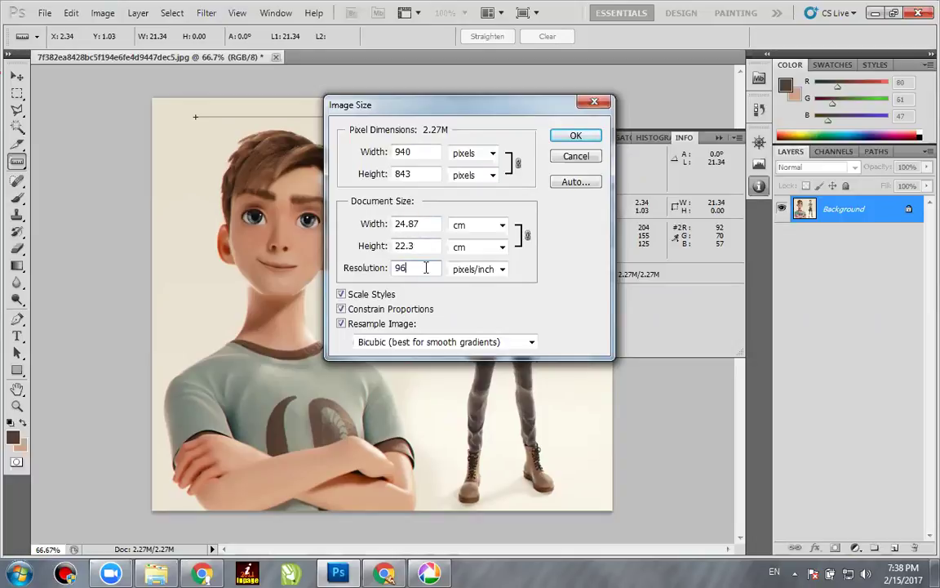
{"action": "left_click", "coordinate": [596, 105]}
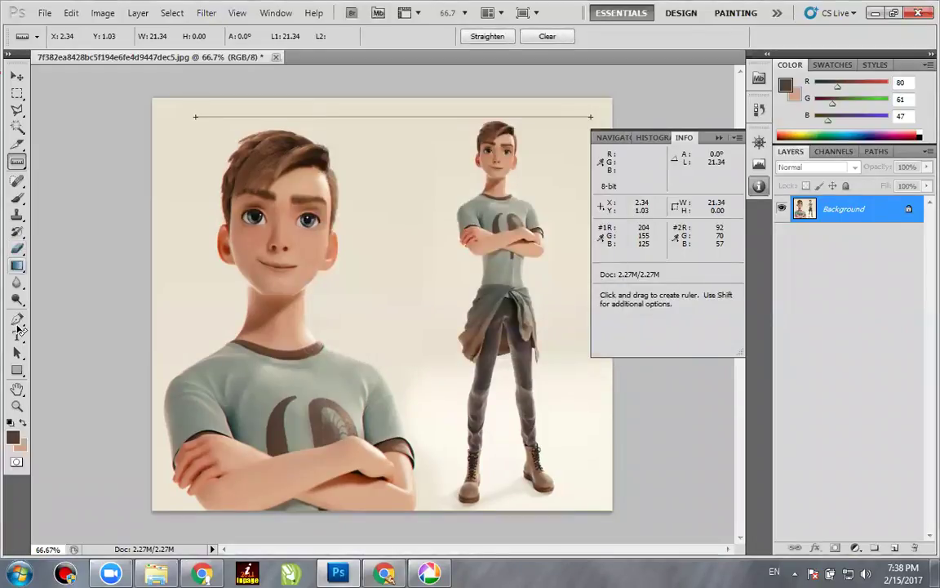
Draw a dark brown rectangle about 4 cm wide near the image's upper-left corner and show the rulers
{"action": "left_click", "coordinate": [17, 371]}
{"action": "left_click_drag", "start_coordinate": [169, 111], "coordinate": [242, 129]}
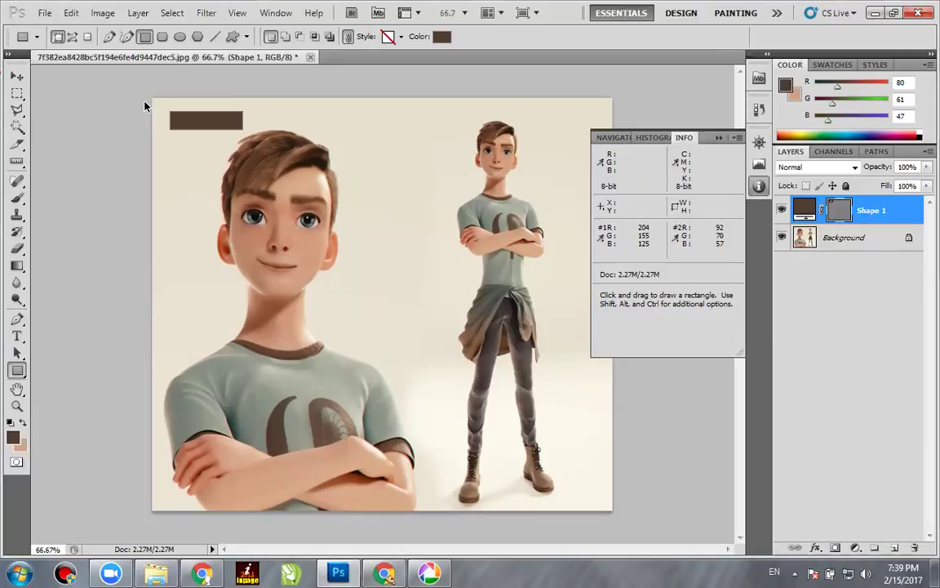
{"action": "key", "text": "ctrl+r"}
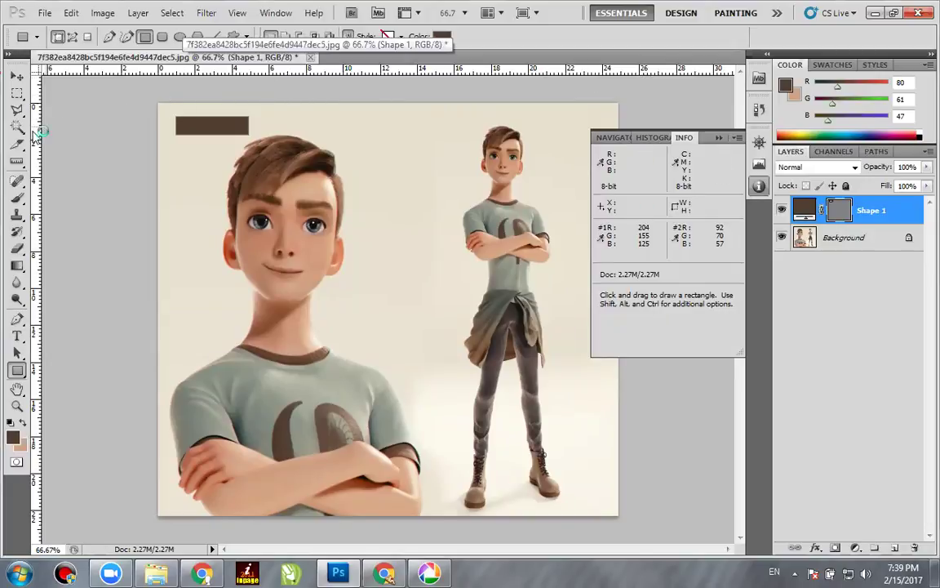
Place vertical guides at both sides of the rectangle, and shift rectangle and guides right to about 2 cm and 6 cm
{"action": "left_click_drag", "start_coordinate": [38, 128], "coordinate": [176, 126]}
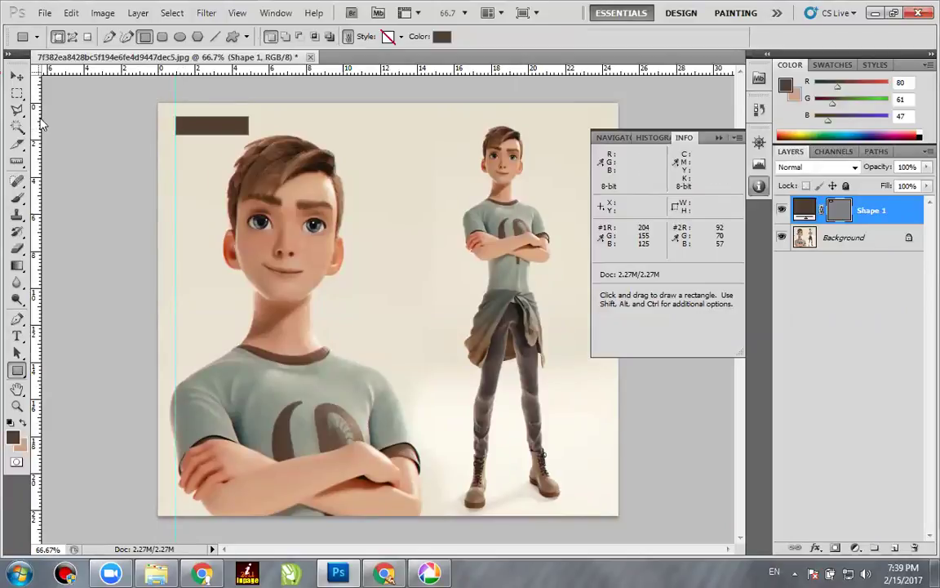
{"action": "left_click_drag", "start_coordinate": [38, 126], "coordinate": [247, 122]}
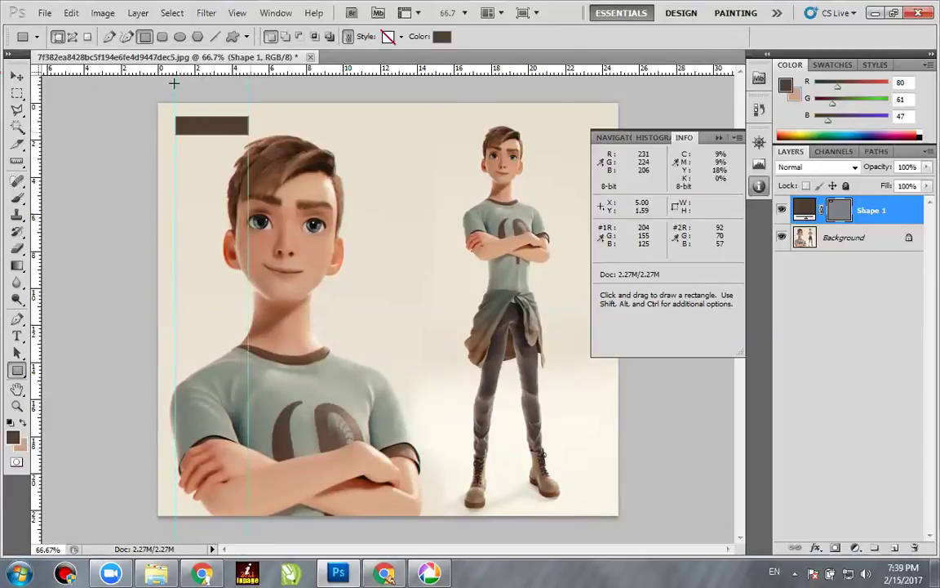
{"action": "left_click", "coordinate": [17, 75]}
{"action": "left_click_drag", "start_coordinate": [184, 125], "coordinate": [268, 135]}
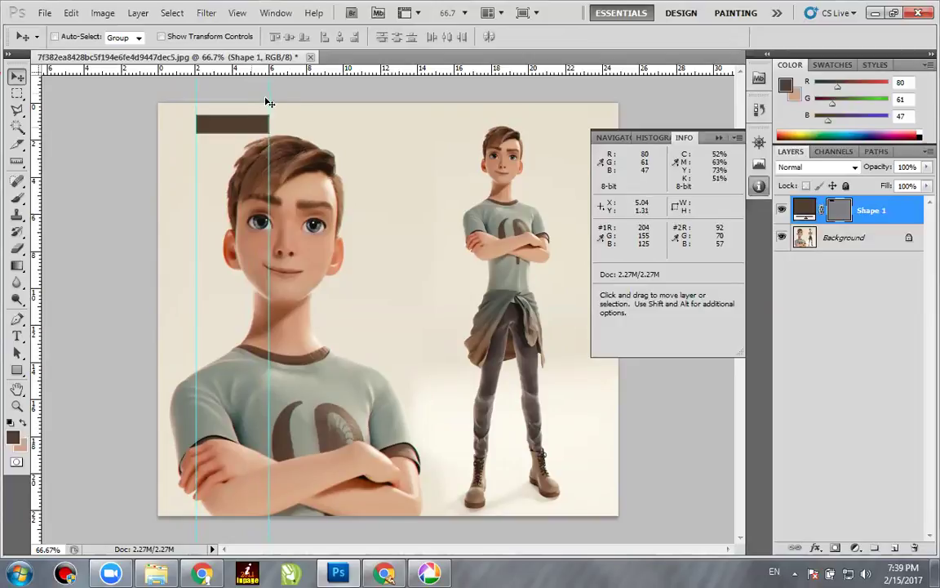
Remove both vertical guides and delete the brown rectangle, collapsing the Info panel
{"action": "left_click_drag", "start_coordinate": [267, 99], "coordinate": [36, 114]}
{"action": "left_click_drag", "start_coordinate": [198, 99], "coordinate": [31, 116]}
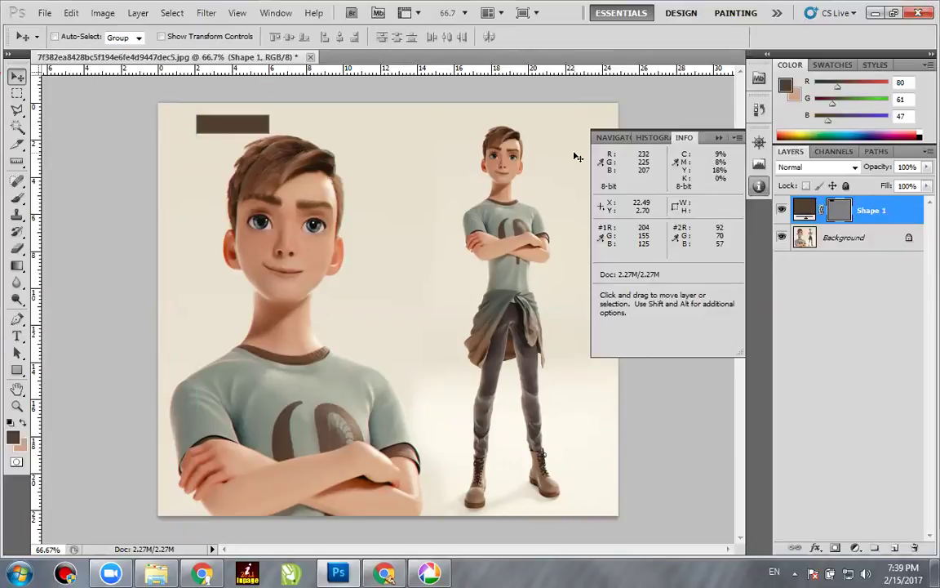
{"action": "key", "text": "Delete"}
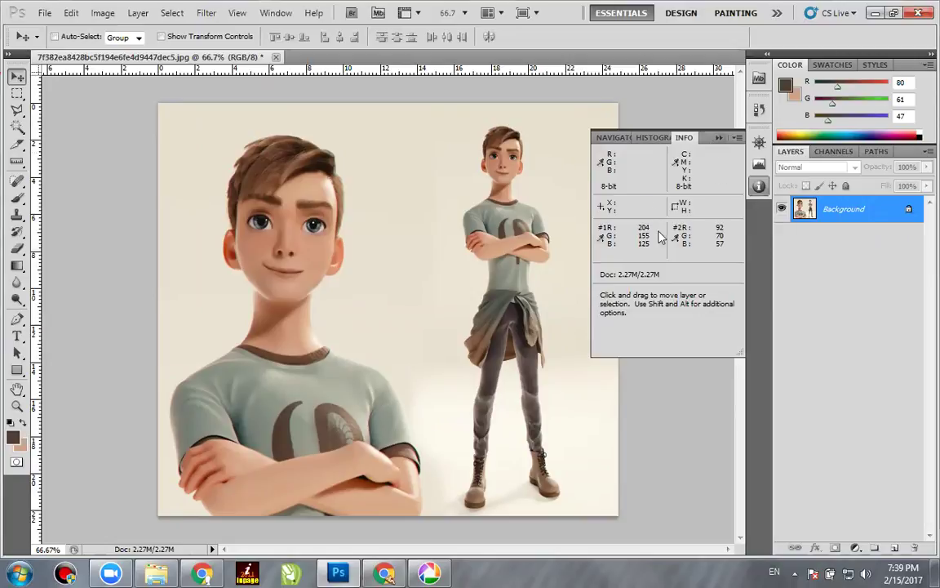
{"action": "left_click", "coordinate": [717, 138]}
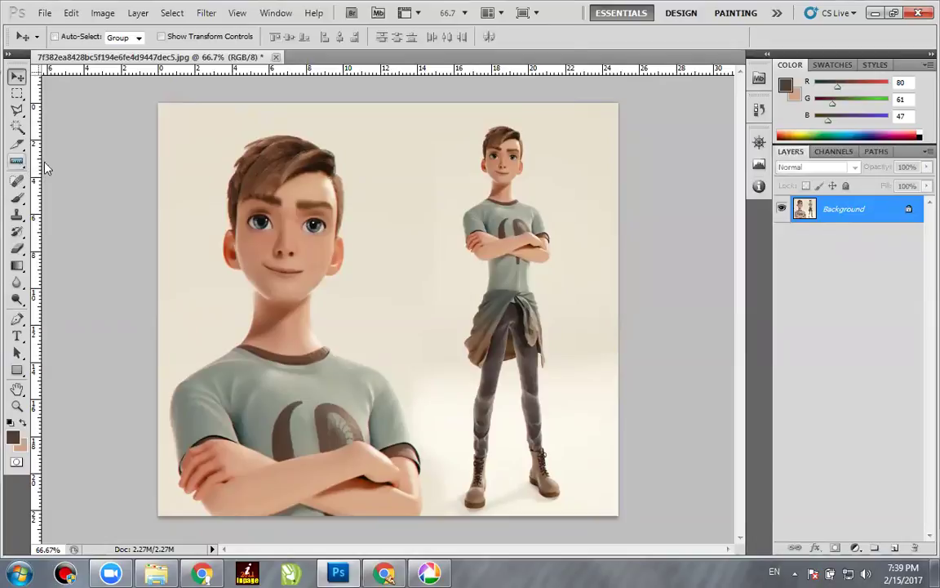
Set the Note tool's color to red ed1c07 and place a note near the image's upper-left corner
{"action": "left_click", "coordinate": [17, 161]}
{"action": "left_click", "coordinate": [70, 203]}
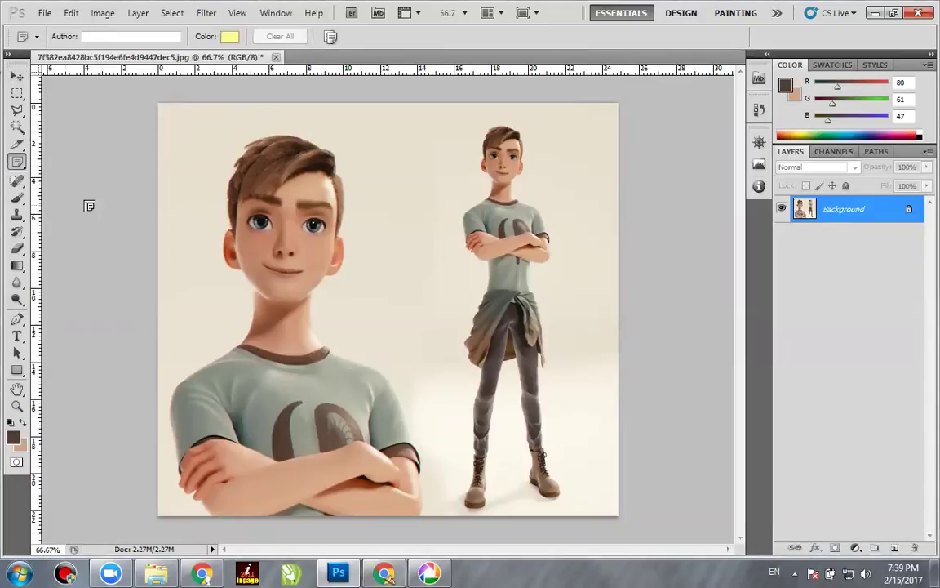
{"action": "left_click", "coordinate": [17, 162]}
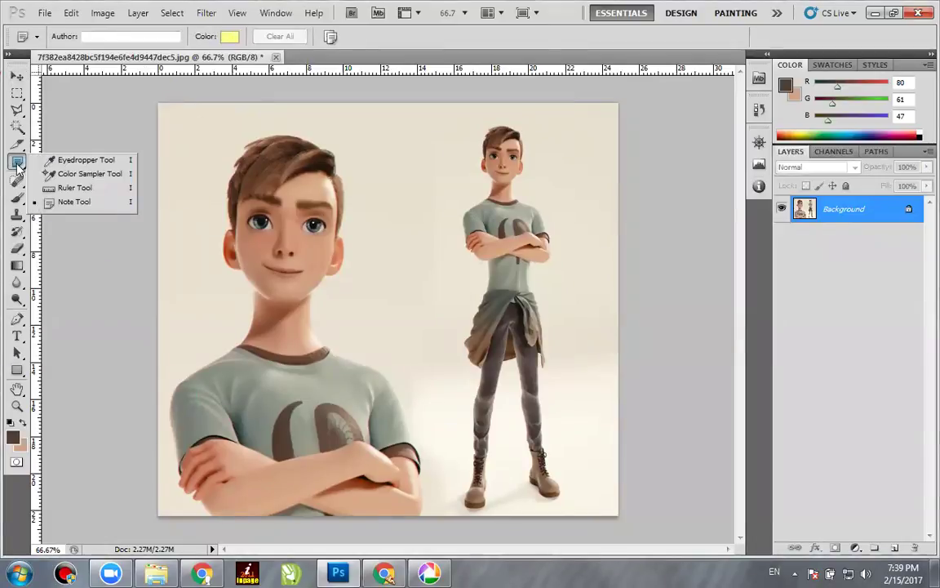
{"action": "left_click", "coordinate": [112, 204]}
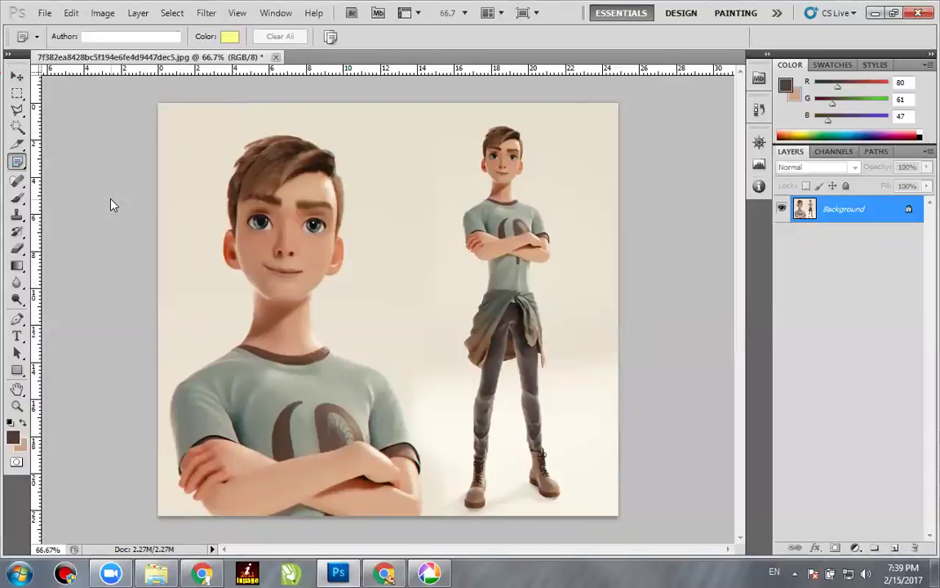
{"action": "left_click", "coordinate": [229, 37]}
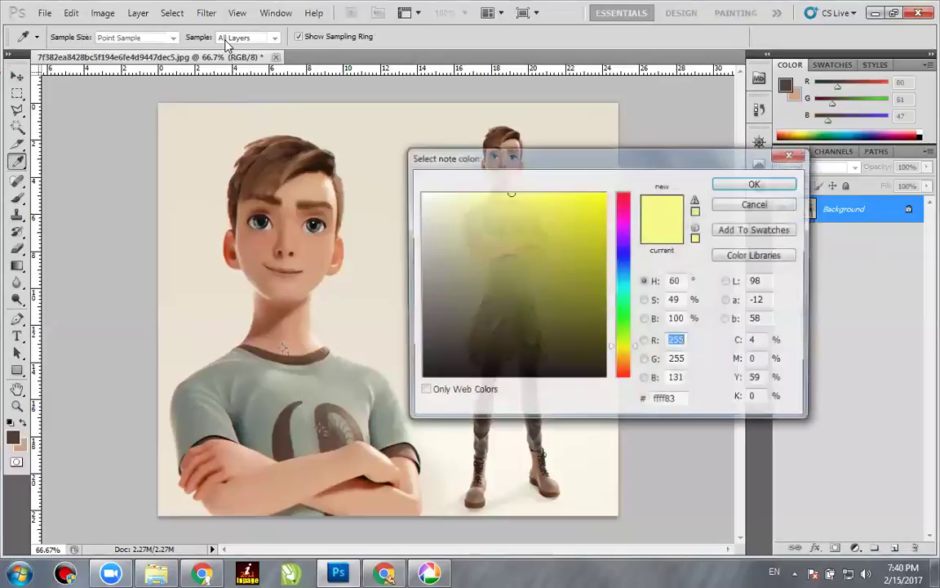
{"action": "left_click", "coordinate": [623, 377]}
{"action": "left_click", "coordinate": [600, 204]}
{"action": "left_click", "coordinate": [756, 184]}
{"action": "left_click", "coordinate": [182, 129]}
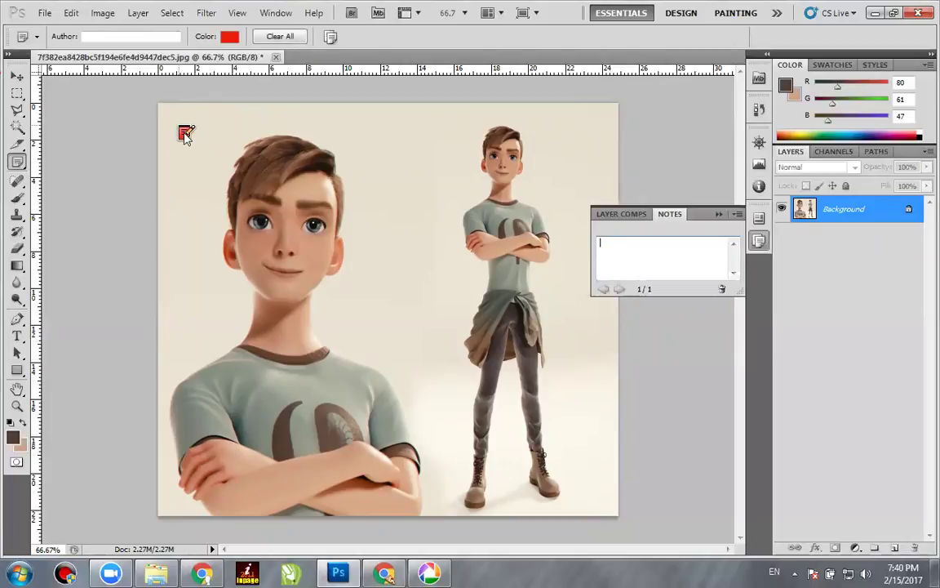
Set the note color to yellow e5ed07 and add two more notes below the first one
{"action": "left_click", "coordinate": [227, 37]}
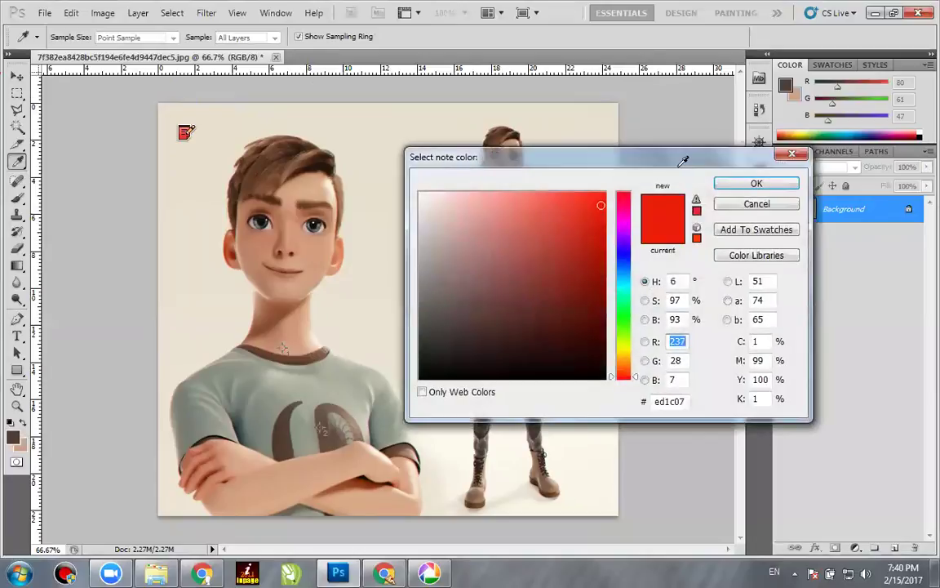
{"action": "left_click", "coordinate": [623, 347]}
{"action": "key", "text": "Return"}
{"action": "left_click", "coordinate": [186, 170]}
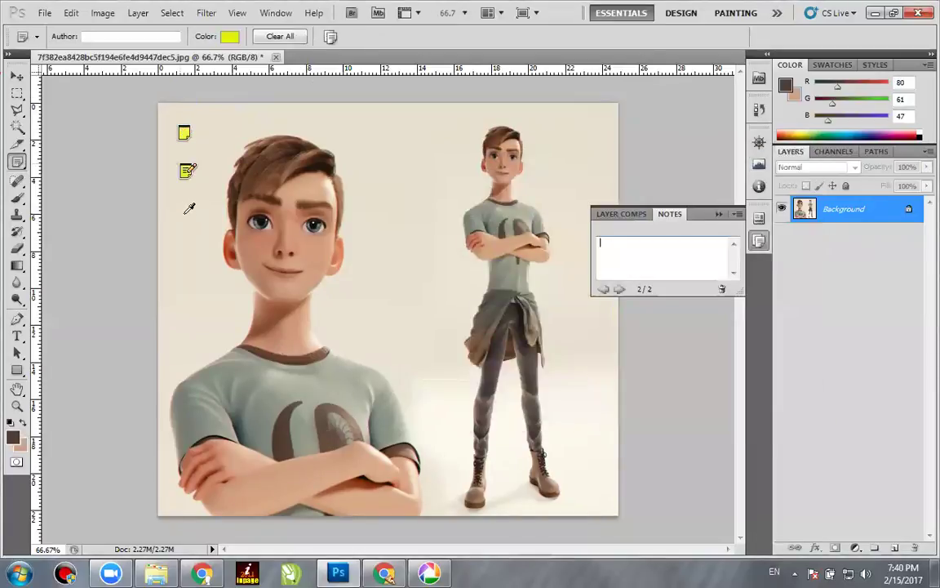
{"action": "left_click", "coordinate": [187, 217]}
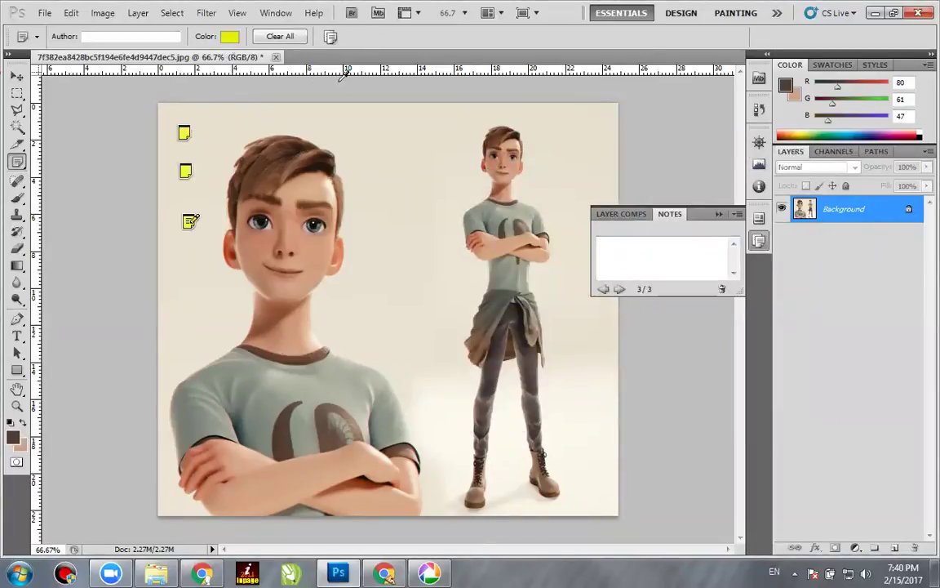
Change the note color to blue and add a fourth note below the other three
{"action": "left_click", "coordinate": [230, 36]}
{"action": "left_click", "coordinate": [623, 253]}
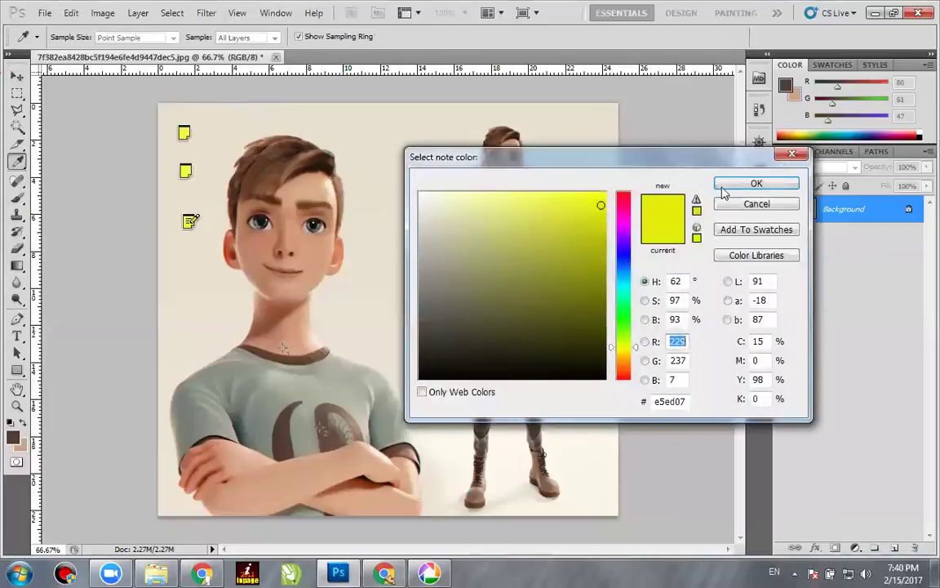
{"action": "left_click", "coordinate": [721, 186]}
{"action": "key", "text": "Return"}
{"action": "left_click", "coordinate": [186, 267]}
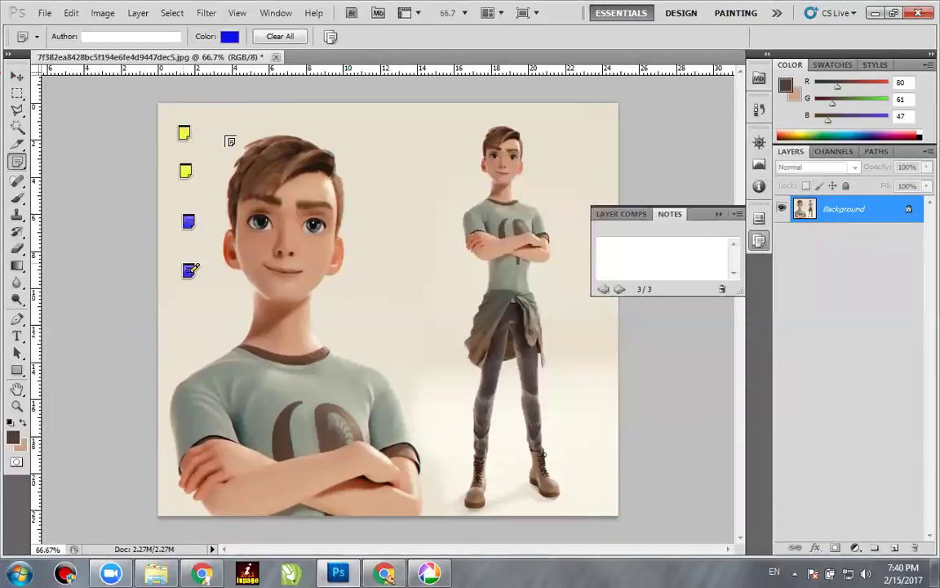
Move the lowest blue note onto the larger character's forehead and write "hy" in it
{"action": "left_click", "coordinate": [230, 37]}
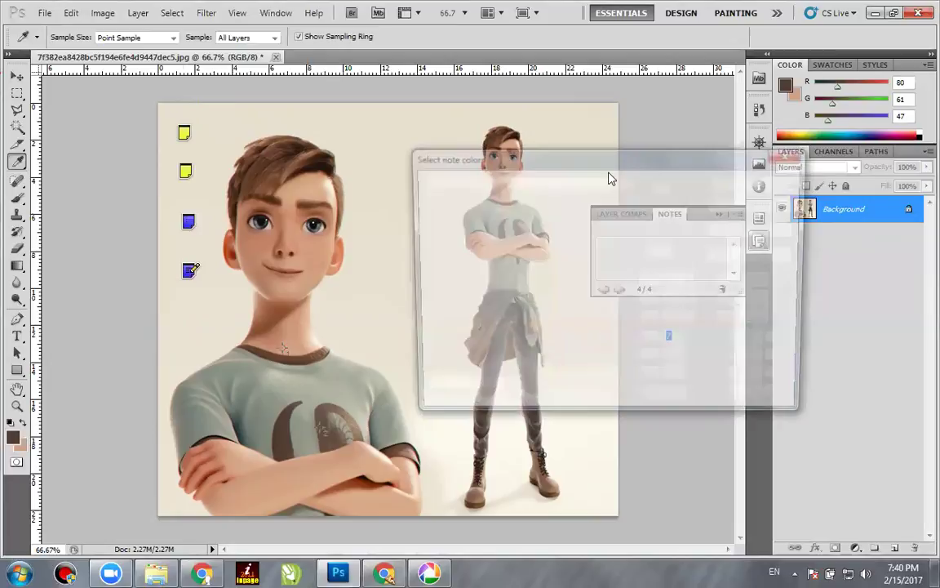
{"action": "key", "text": "Return"}
{"action": "key", "text": "v"}
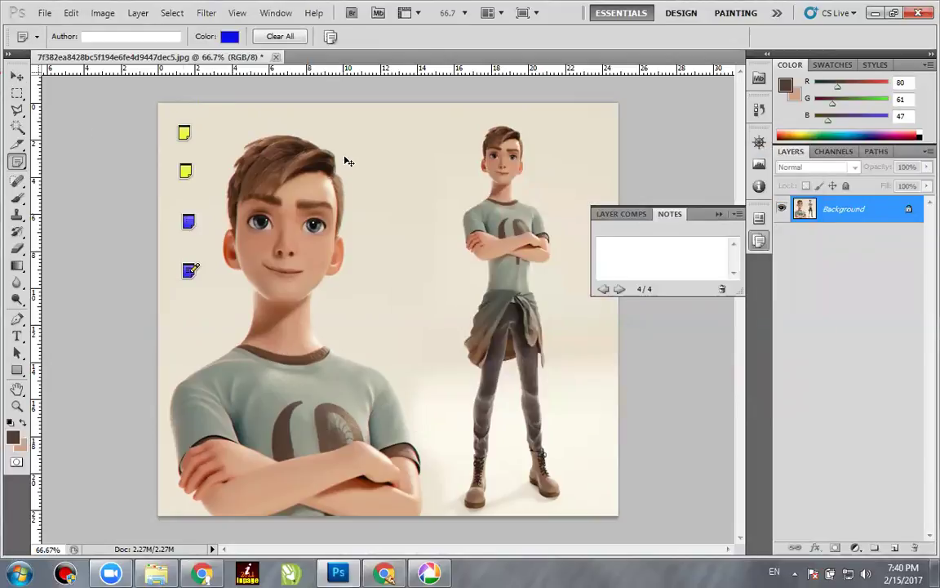
{"action": "left_click", "coordinate": [718, 214]}
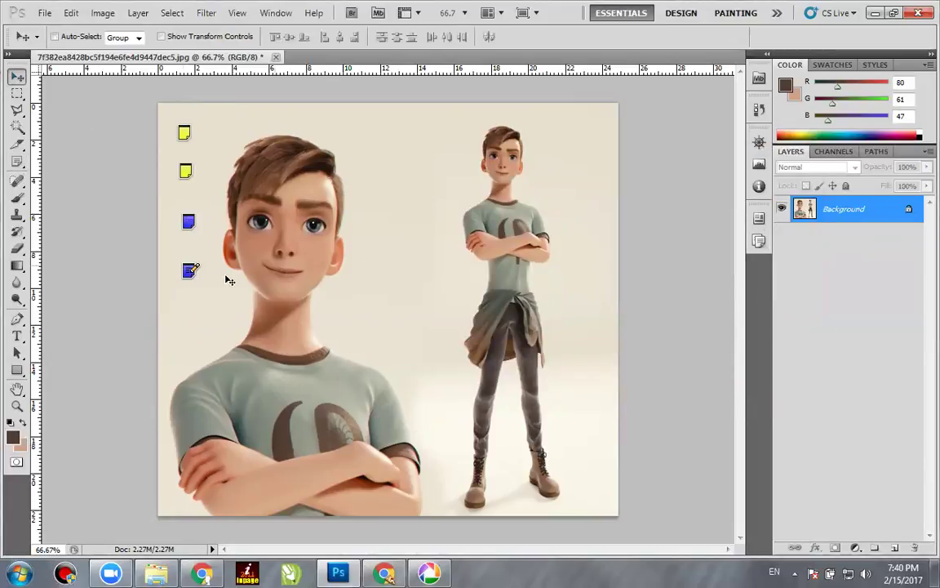
{"action": "left_click_drag", "start_coordinate": [190, 269], "coordinate": [321, 198]}
{"action": "double_click", "coordinate": [316, 187]}
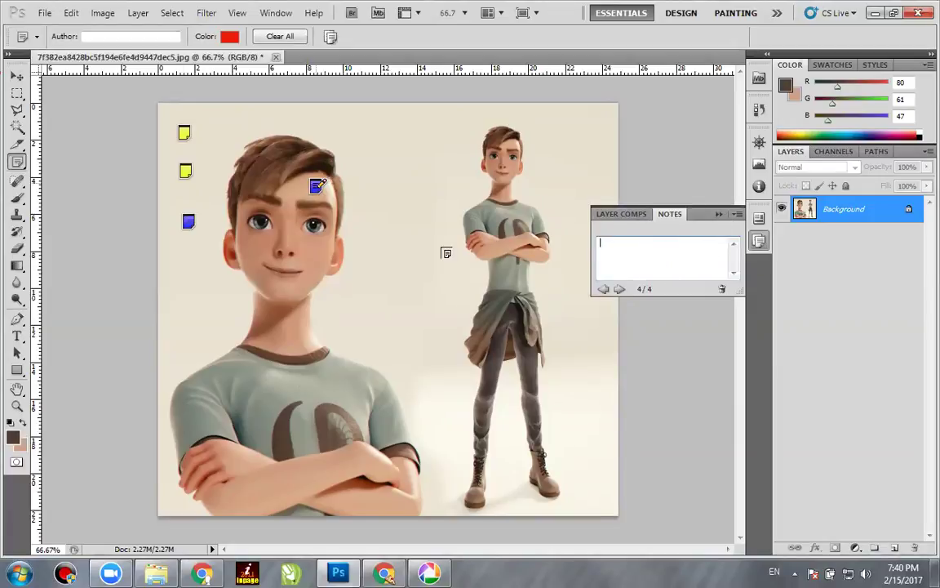
{"action": "type", "text": "hy"}
{"action": "left_click", "coordinate": [718, 215]}
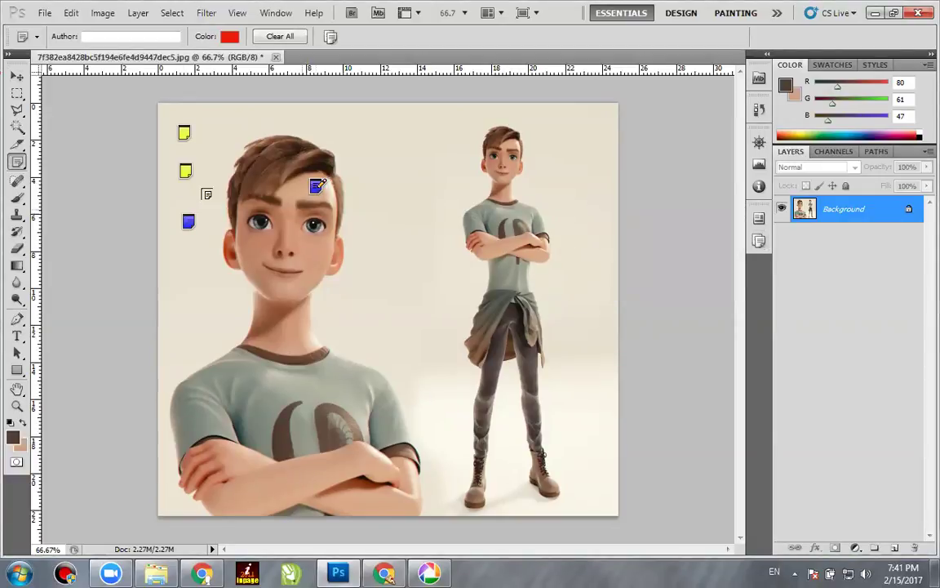
Write "bye" in the second yellow note and collapse the Notes panel
{"action": "left_click", "coordinate": [187, 170]}
{"action": "double_click", "coordinate": [187, 170]}
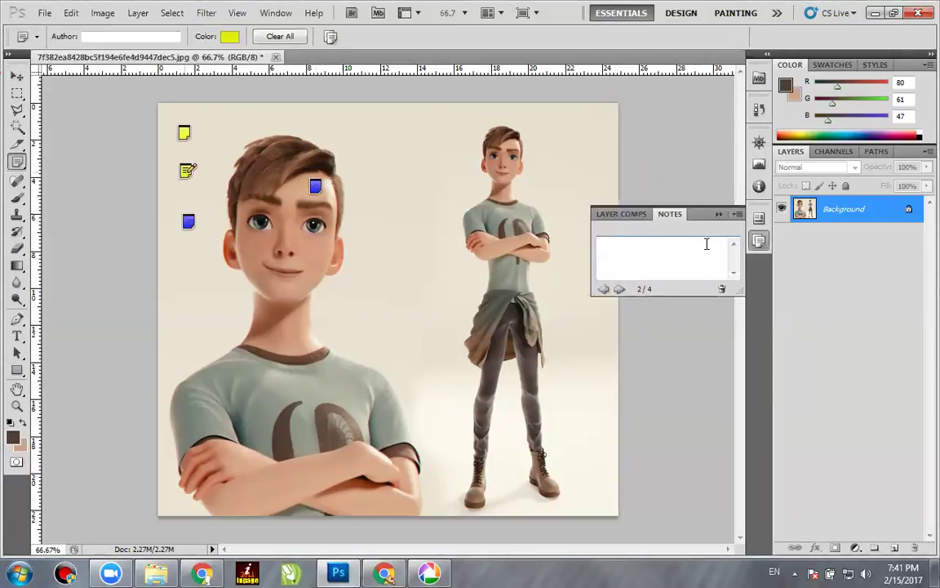
{"action": "type", "text": "bye"}
{"action": "left_click", "coordinate": [719, 214]}
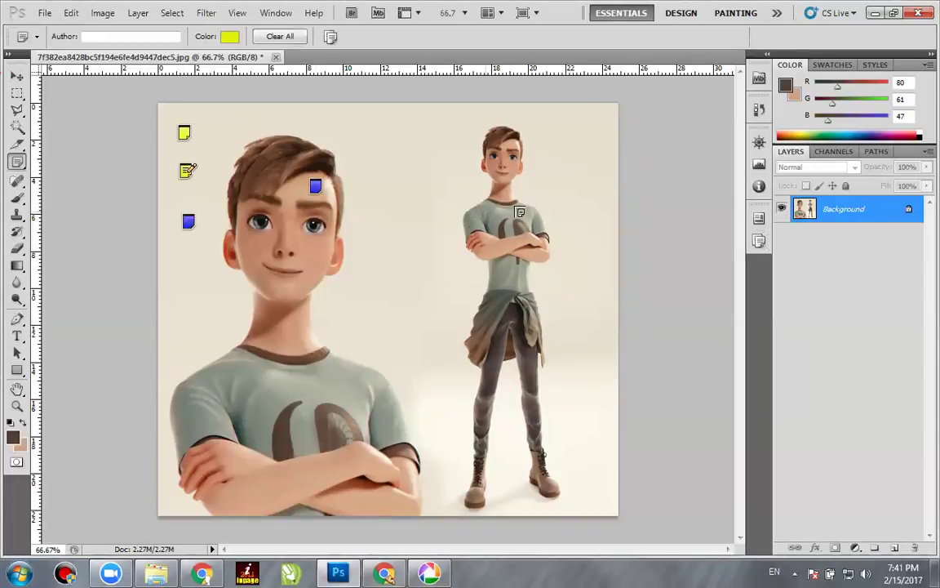
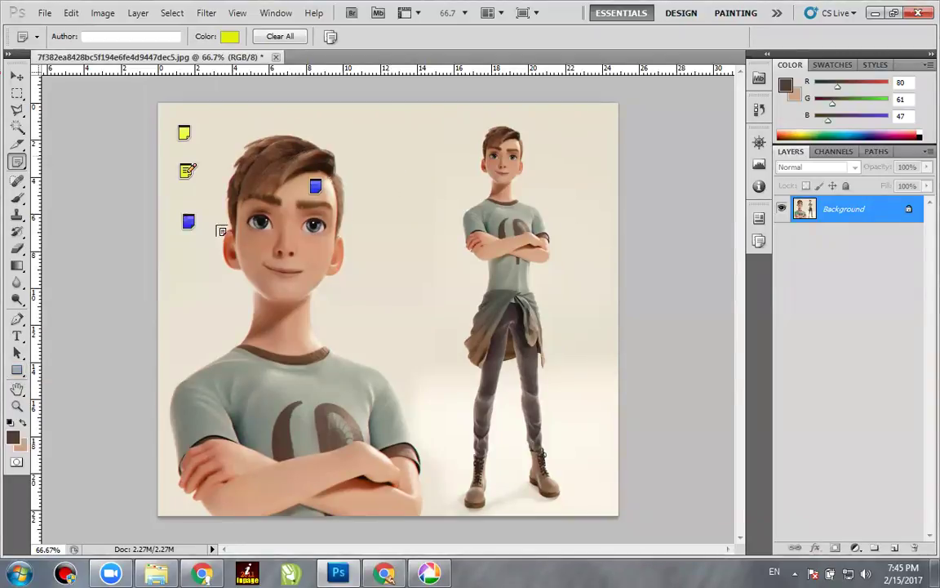
Convert the locked Background into a regular layer named Layer 0
{"action": "left_click", "coordinate": [16, 370]}
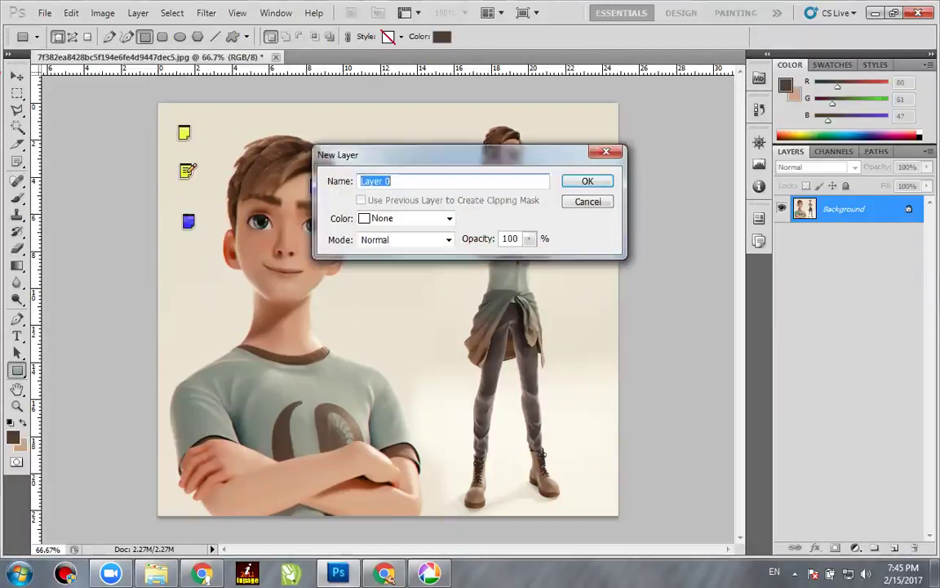
{"action": "key", "text": "Return"}
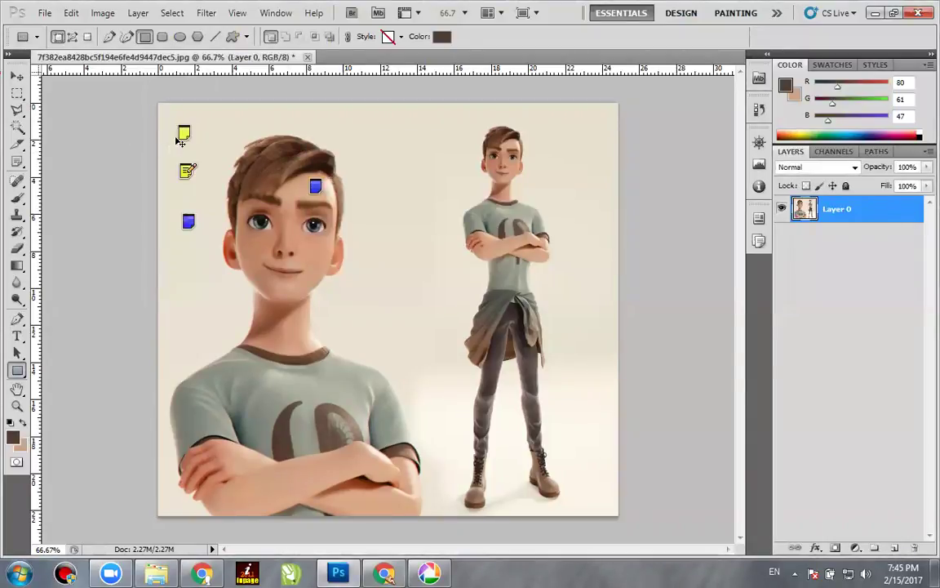
{"action": "key", "text": "v"}
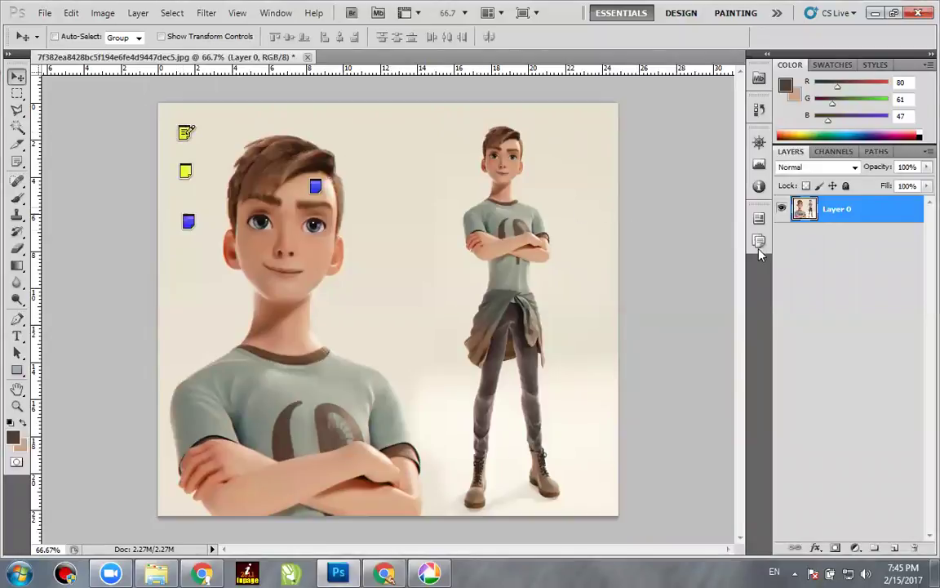
Delete all four notes from the image one by one and collapse the Notes panel
{"action": "double_click", "coordinate": [186, 132]}
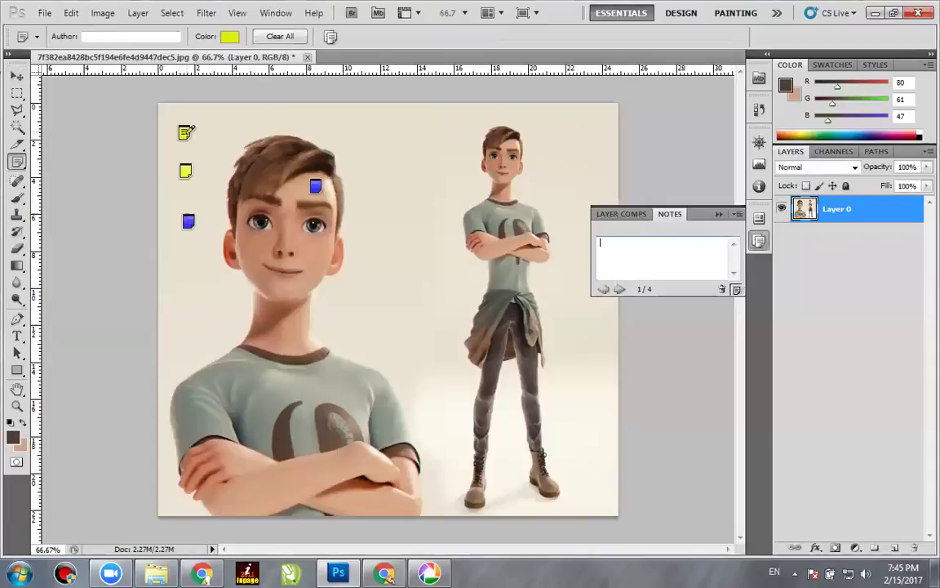
{"action": "left_click", "coordinate": [724, 288]}
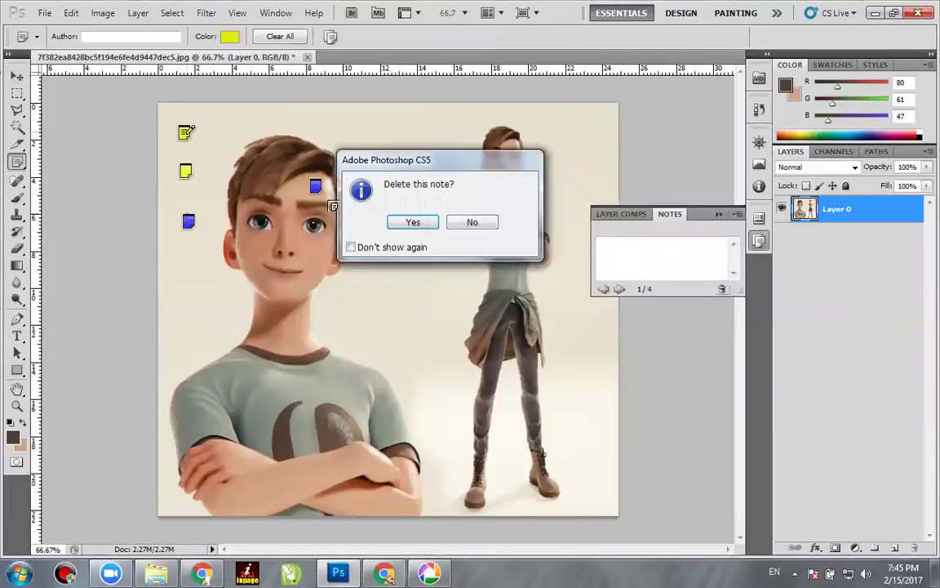
{"action": "left_click", "coordinate": [413, 221]}
{"action": "key", "text": "Delete"}
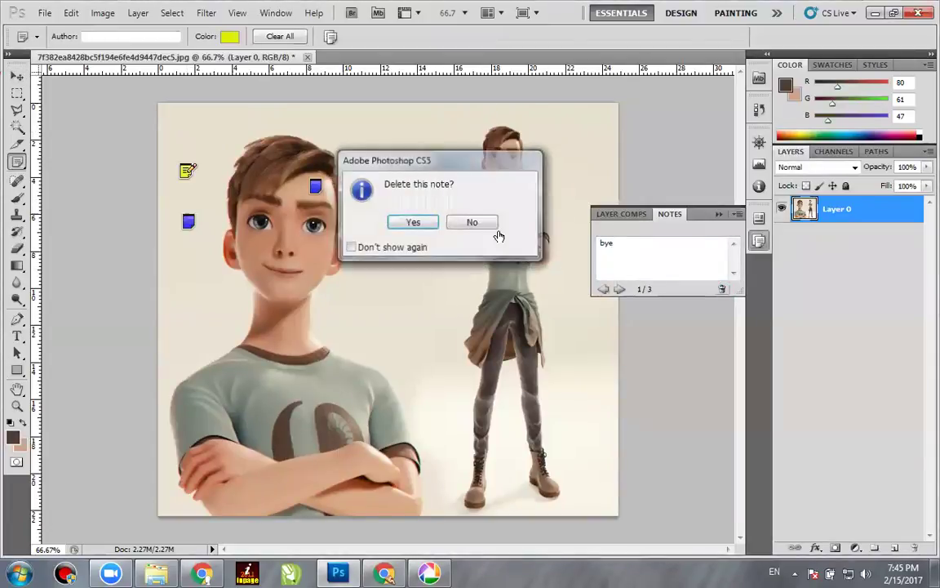
{"action": "left_click", "coordinate": [413, 222]}
{"action": "left_click", "coordinate": [724, 288]}
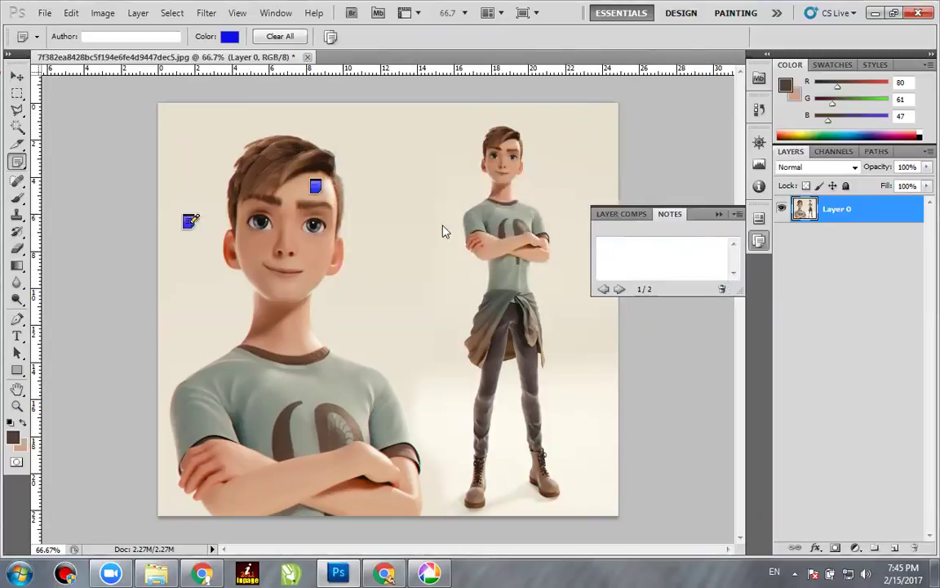
{"action": "left_click", "coordinate": [389, 223]}
{"action": "left_click", "coordinate": [723, 291]}
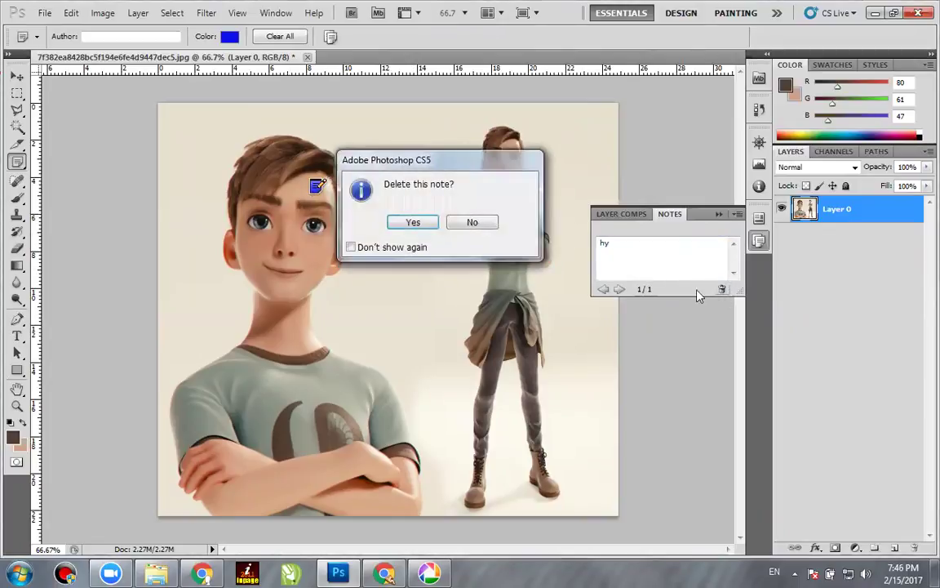
{"action": "left_click", "coordinate": [417, 222]}
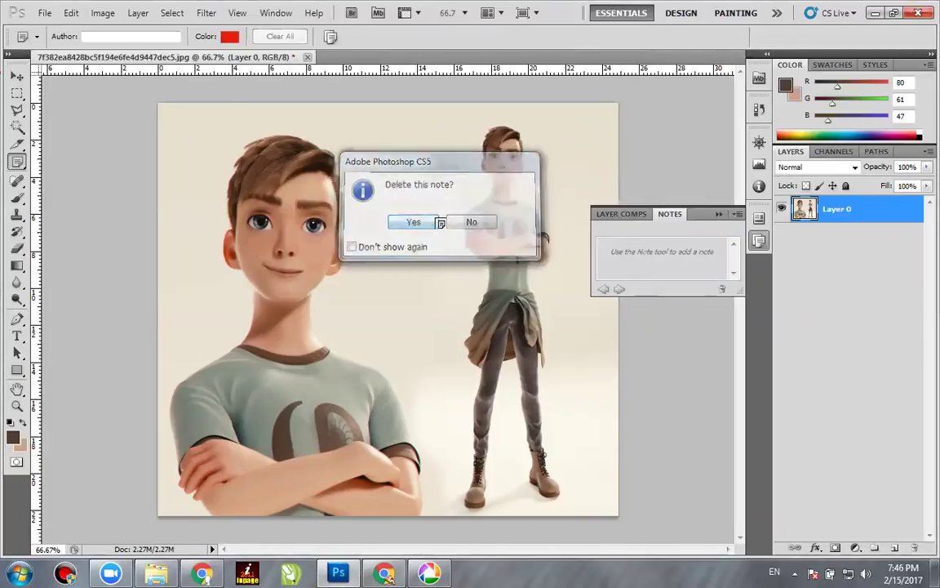
{"action": "left_click", "coordinate": [719, 213]}
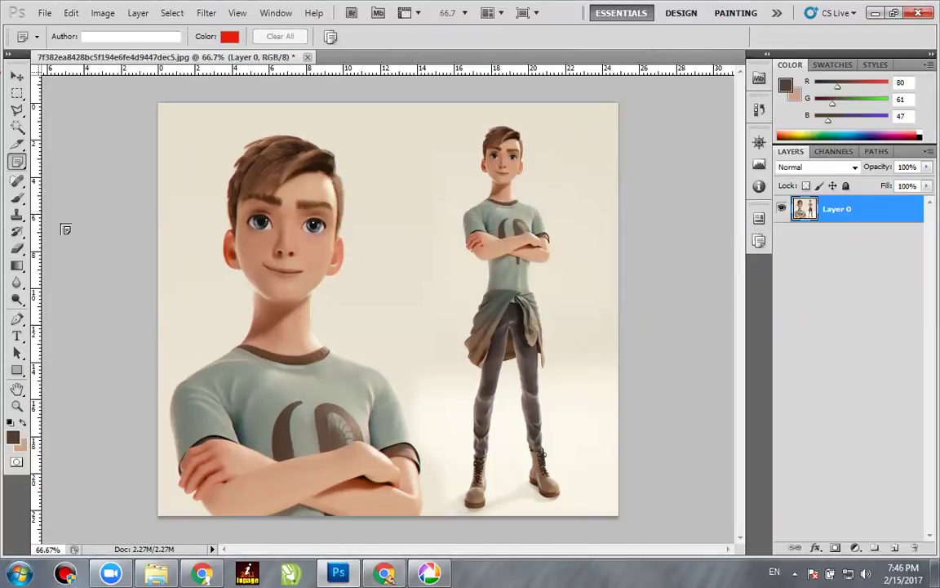
Fill Layer 0 with the dark brown foreground color, and draw a tan rectangle shape near the canvas's upper-left corner using the swapped color
{"action": "left_click", "coordinate": [17, 370]}
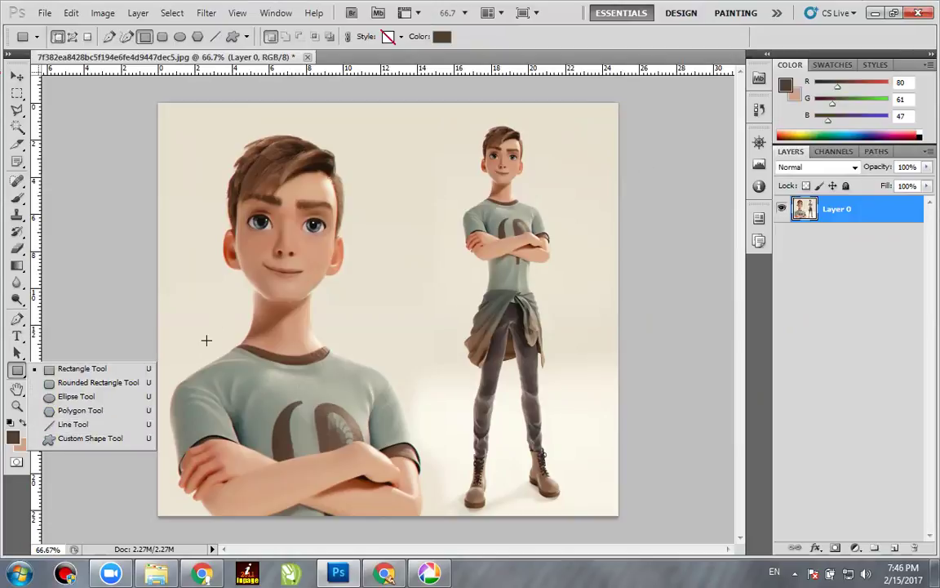
{"action": "key", "text": "alt"}
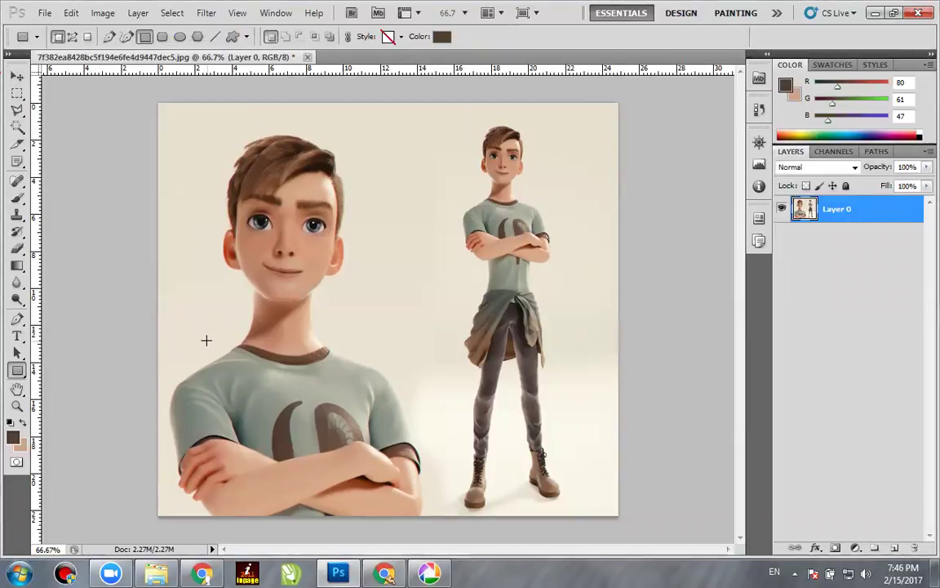
{"action": "key", "text": "v"}
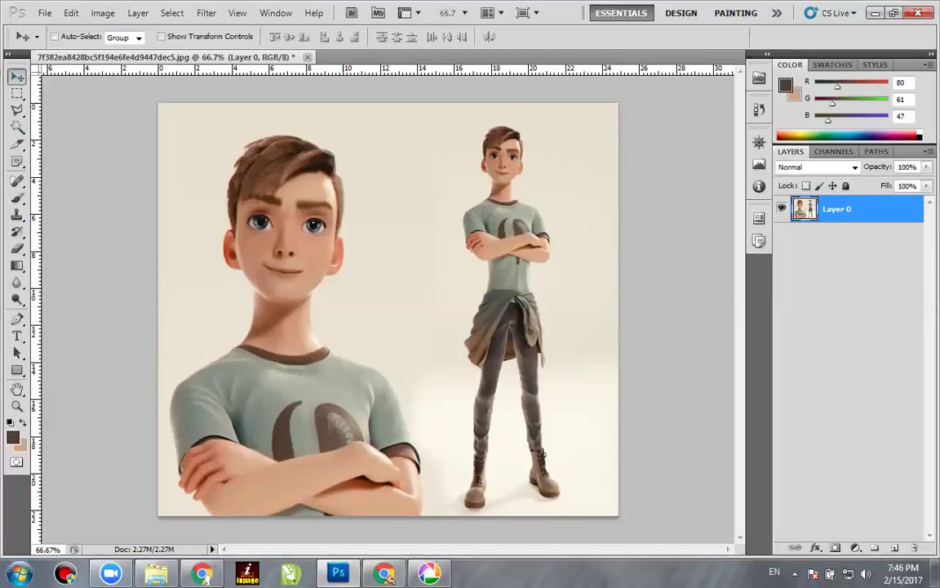
{"action": "key", "text": "alt+BackSpace"}
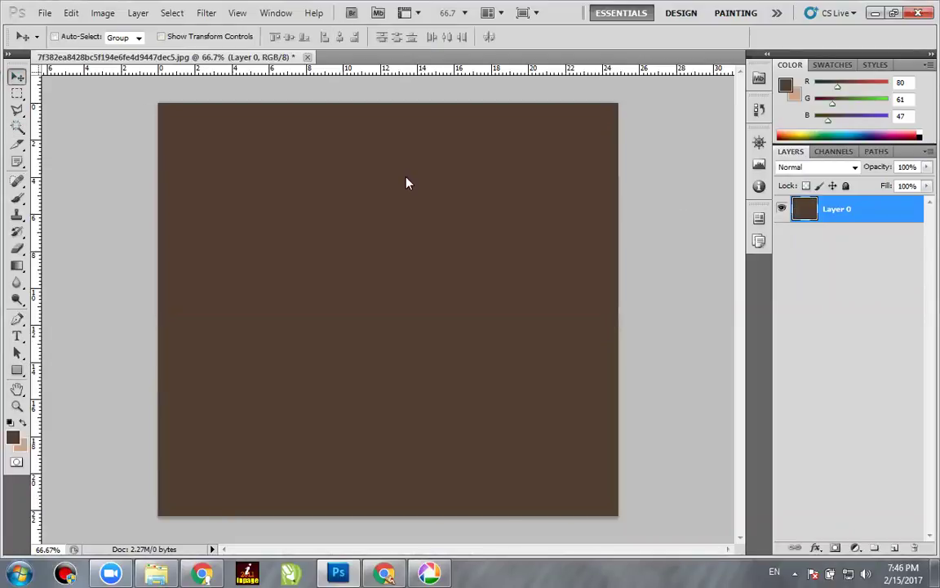
{"action": "key", "text": "x"}
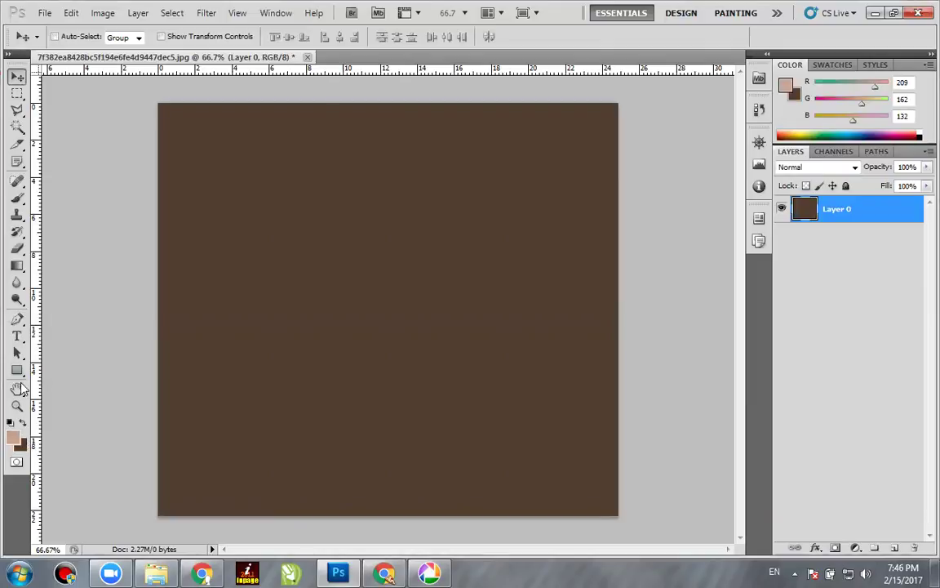
{"action": "left_click_drag", "start_coordinate": [199, 136], "coordinate": [317, 262]}
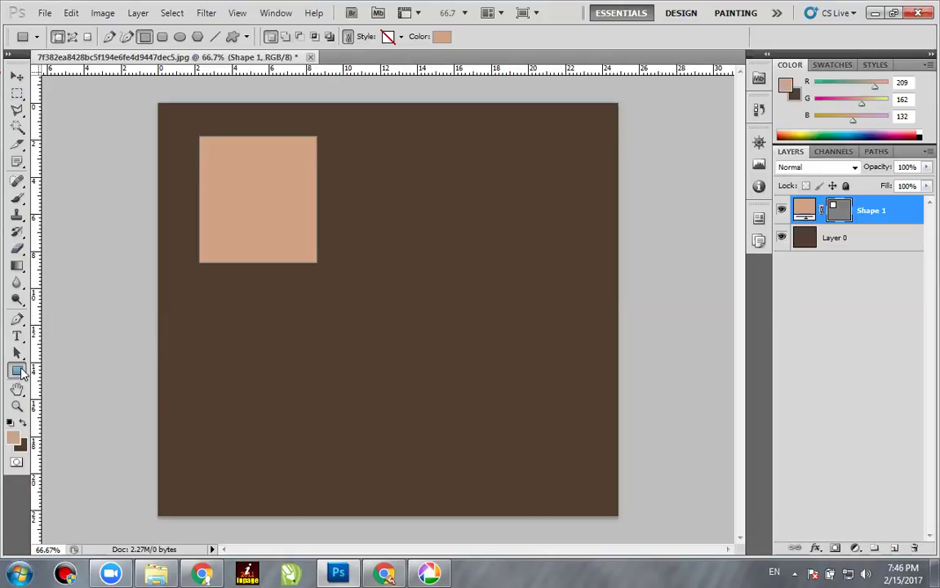
Make a tall elliptical selection over the tan rectangle, reaching slightly past its upper and lower edges
{"action": "left_click", "coordinate": [17, 93]}
{"action": "right_click", "coordinate": [17, 93]}
{"action": "left_click", "coordinate": [57, 107]}
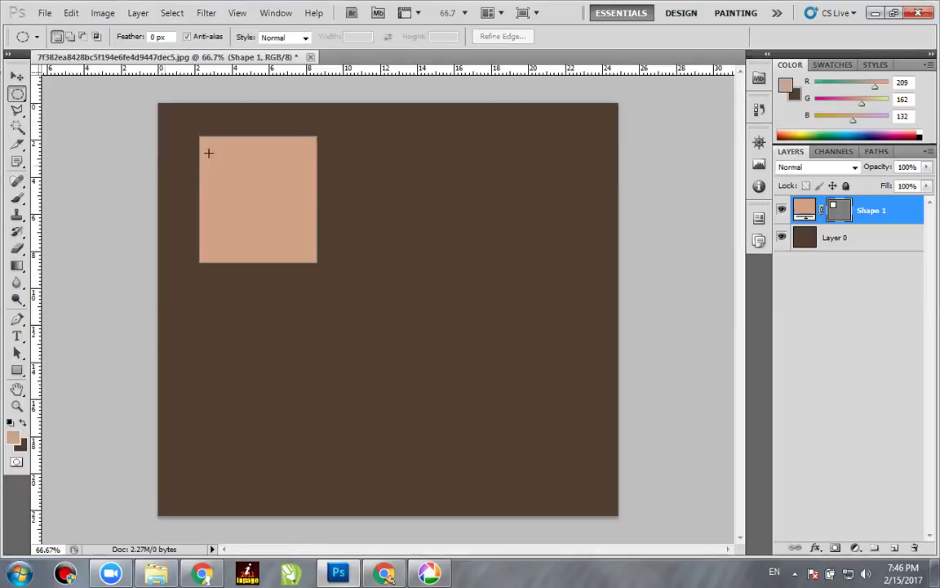
{"action": "left_click_drag", "start_coordinate": [212, 133], "coordinate": [289, 263]}
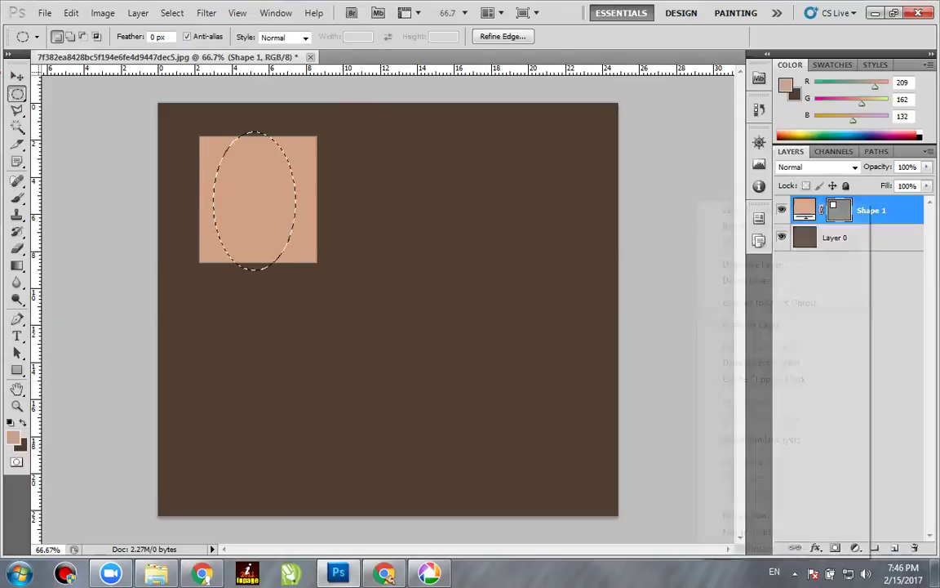
Rasterize the Shape 1 layer, copy the selected oval area to a new layer, and hide Shape 1
{"action": "right_click", "coordinate": [870, 204]}
{"action": "left_click", "coordinate": [751, 324]}
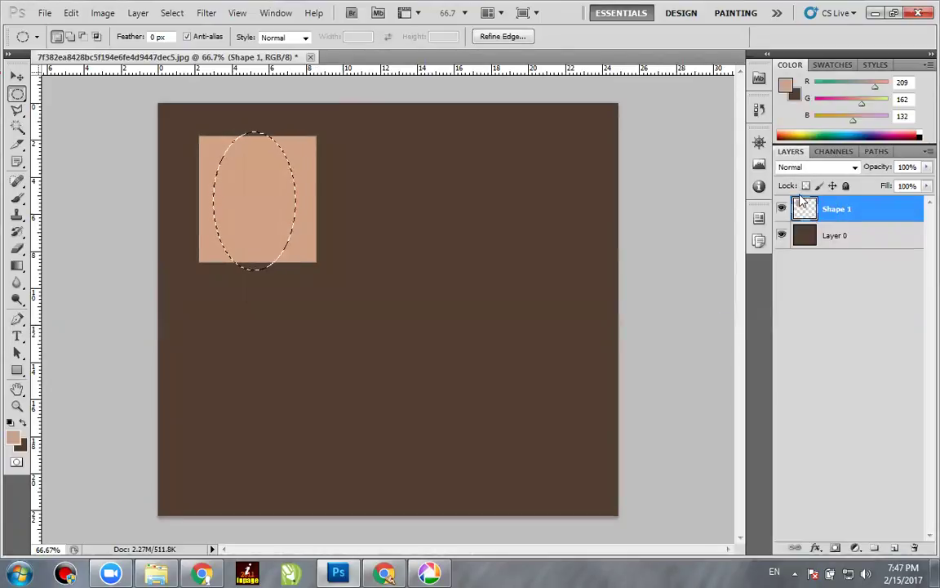
{"action": "key", "text": "ctrl+j"}
{"action": "left_click", "coordinate": [782, 235]}
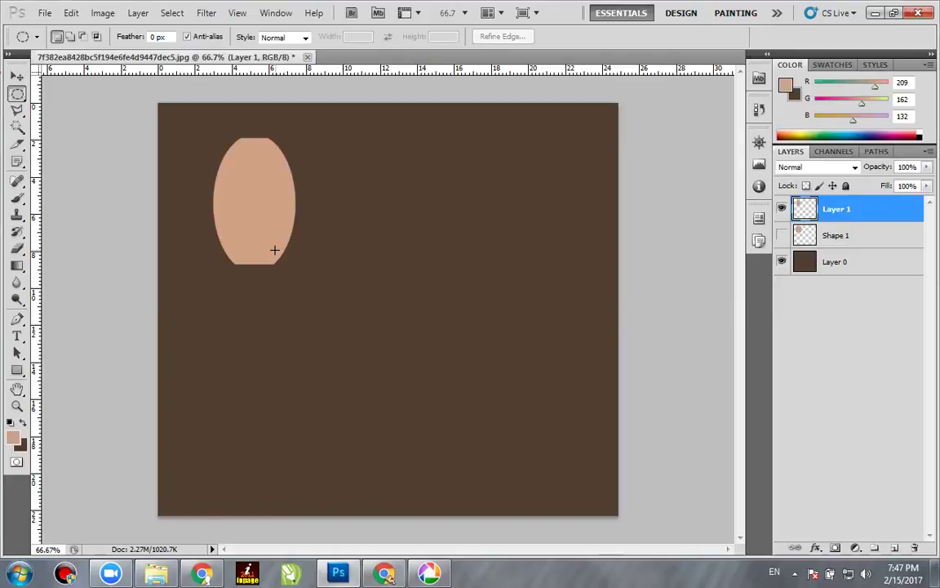
{"action": "left_click", "coordinate": [16, 75]}
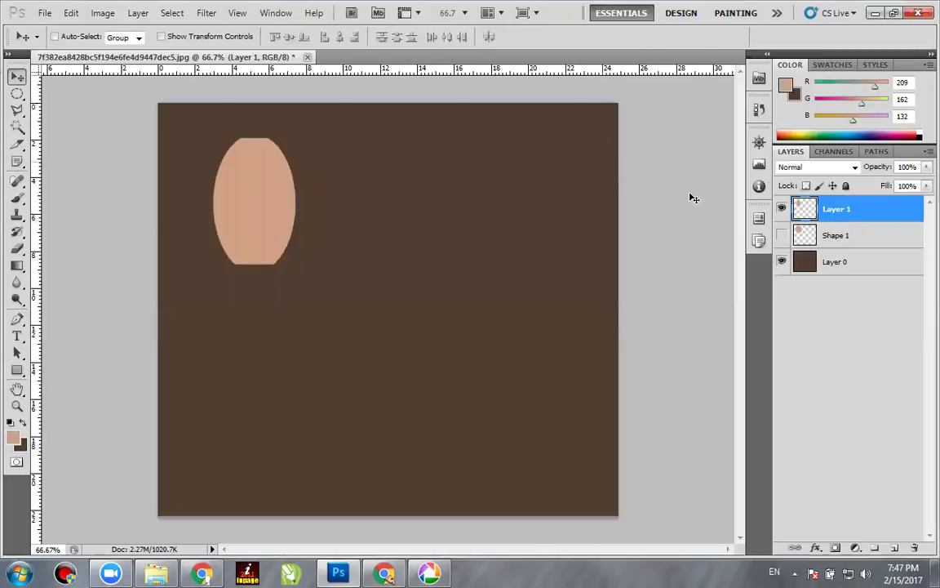
Draw three tan rounded rectangles with a 10 px radius: a nearly square one below the oval, a tall central one, and a wide one below both
{"action": "left_click", "coordinate": [16, 370]}
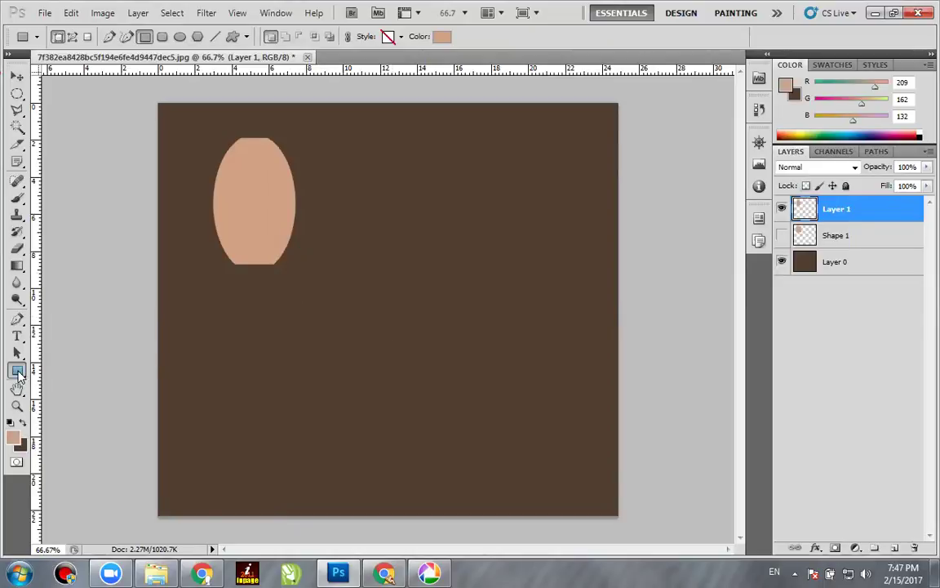
{"action": "right_click", "coordinate": [18, 374]}
{"action": "left_click", "coordinate": [89, 403]}
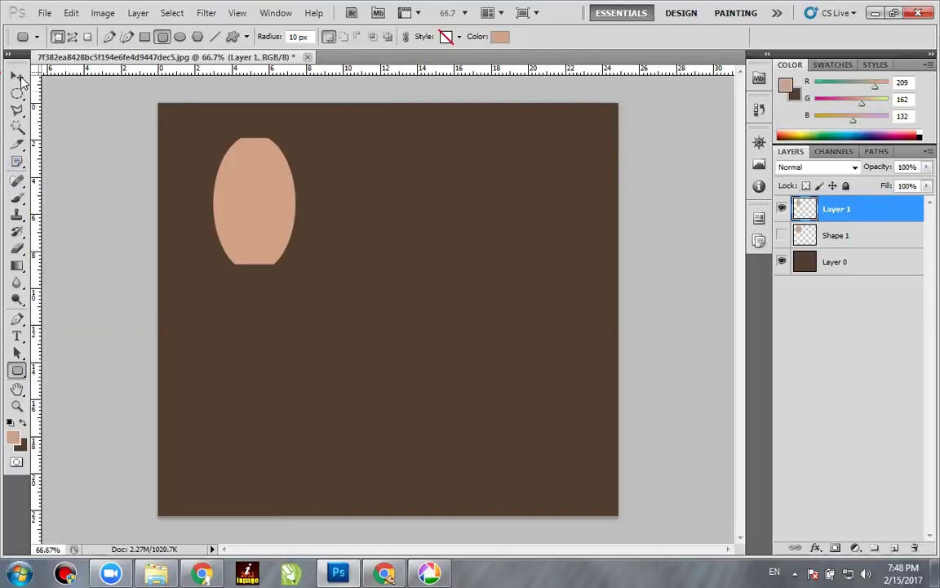
{"action": "key", "text": "v"}
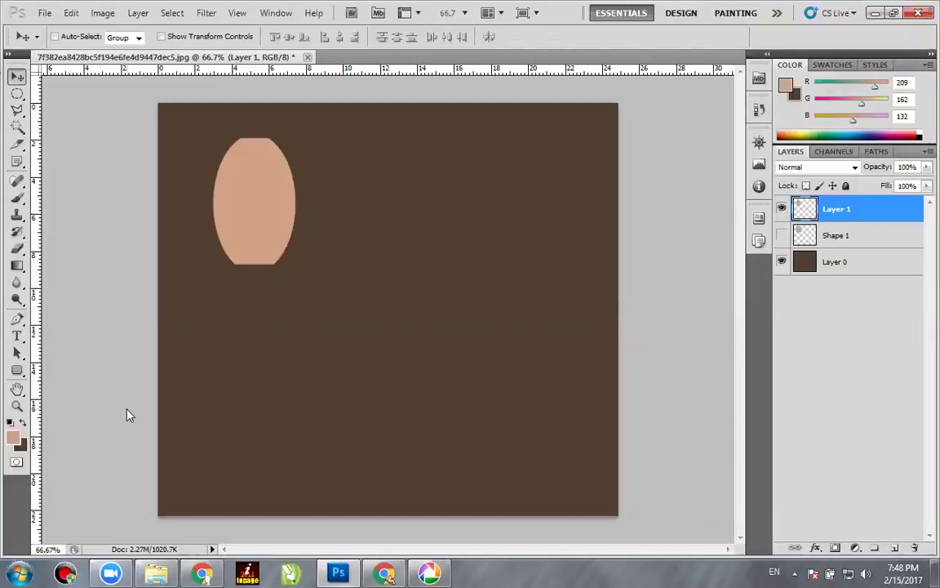
{"action": "left_click", "coordinate": [17, 370]}
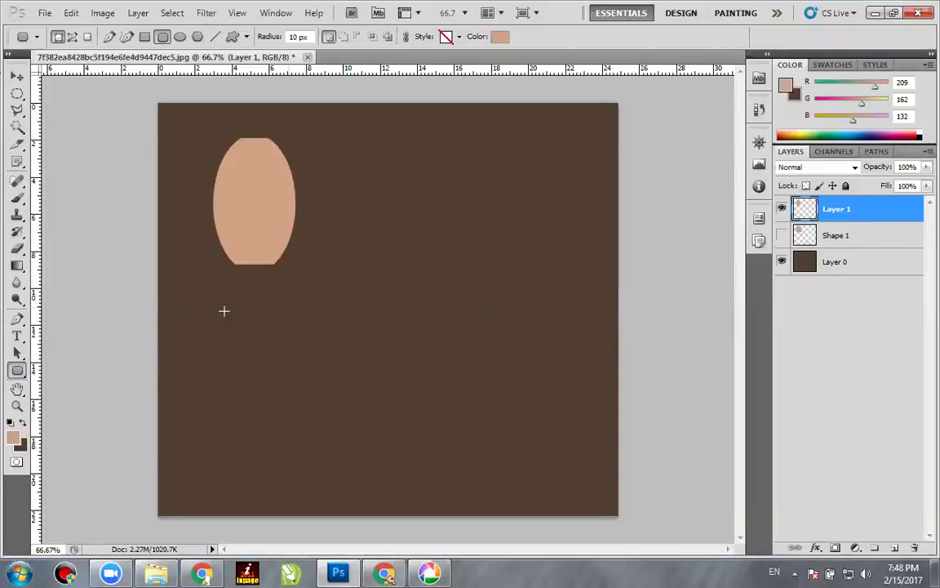
{"action": "left_click_drag", "start_coordinate": [195, 291], "coordinate": [302, 407]}
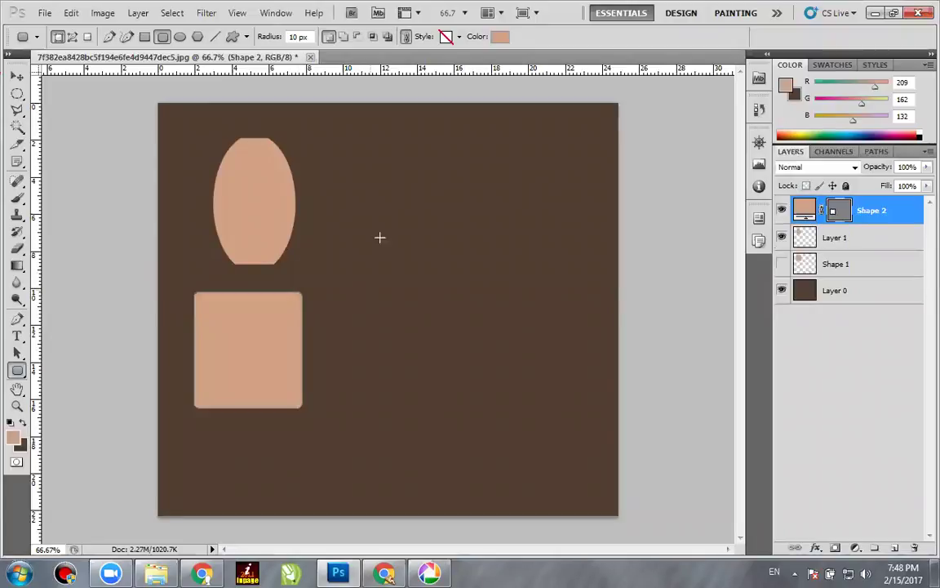
{"action": "left_click_drag", "start_coordinate": [337, 151], "coordinate": [455, 400]}
{"action": "left_click_drag", "start_coordinate": [193, 427], "coordinate": [578, 500]}
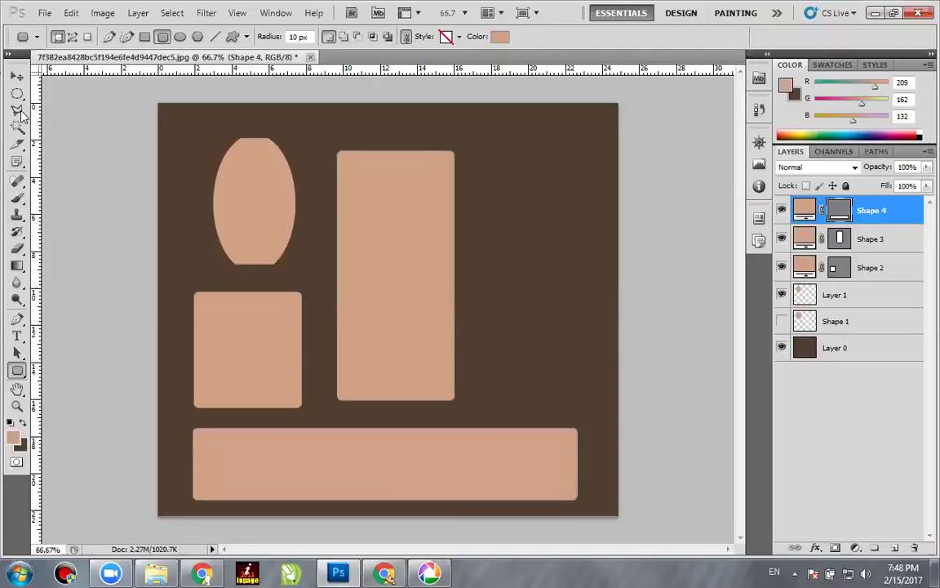
Draw a zigzag polygonal lasso selection across the wide rounded rectangle, extending slightly beyond both of its ends
{"action": "key", "text": "l"}
{"action": "left_click", "coordinate": [184, 471]}
{"action": "left_click", "coordinate": [253, 421]}
{"action": "left_click", "coordinate": [490, 454]}
{"action": "left_click", "coordinate": [604, 442]}
{"action": "left_click", "coordinate": [504, 515]}
{"action": "left_click", "coordinate": [226, 514]}
{"action": "left_click", "coordinate": [185, 469]}
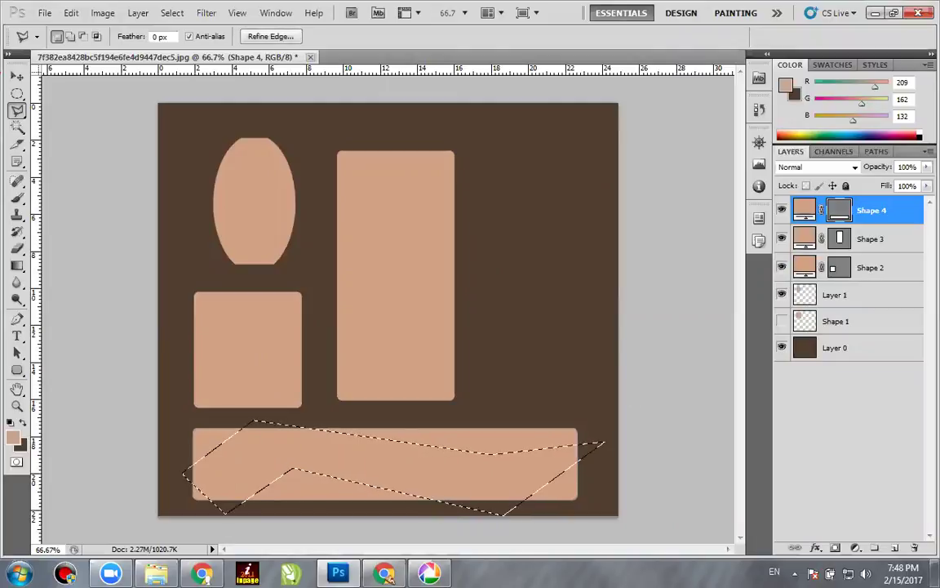
Rasterize the Shape 4 layer, then cut the selected area and paste it onto a new layer
{"action": "right_click", "coordinate": [869, 209]}
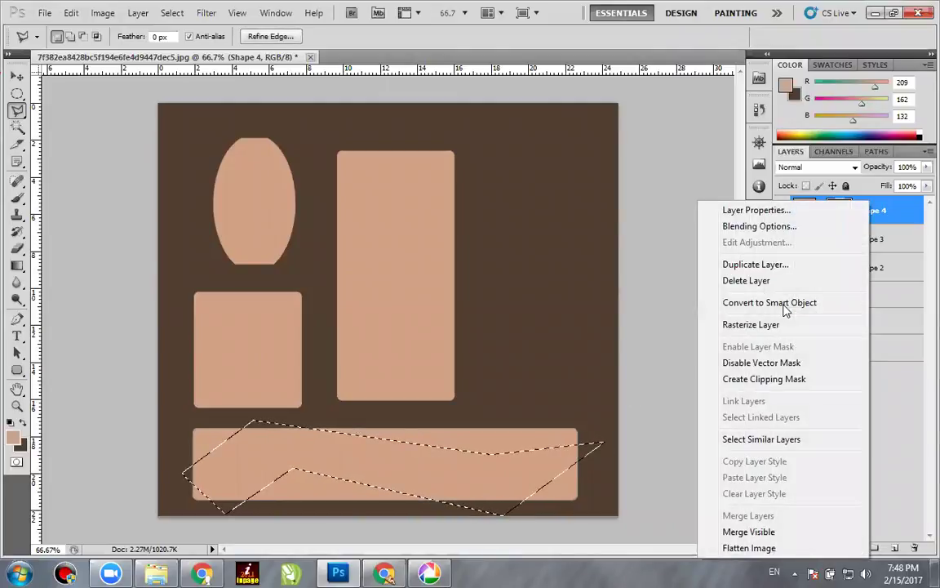
{"action": "left_click", "coordinate": [763, 324]}
{"action": "key", "text": "ctrl+x"}
{"action": "key", "text": "ctrl+v"}
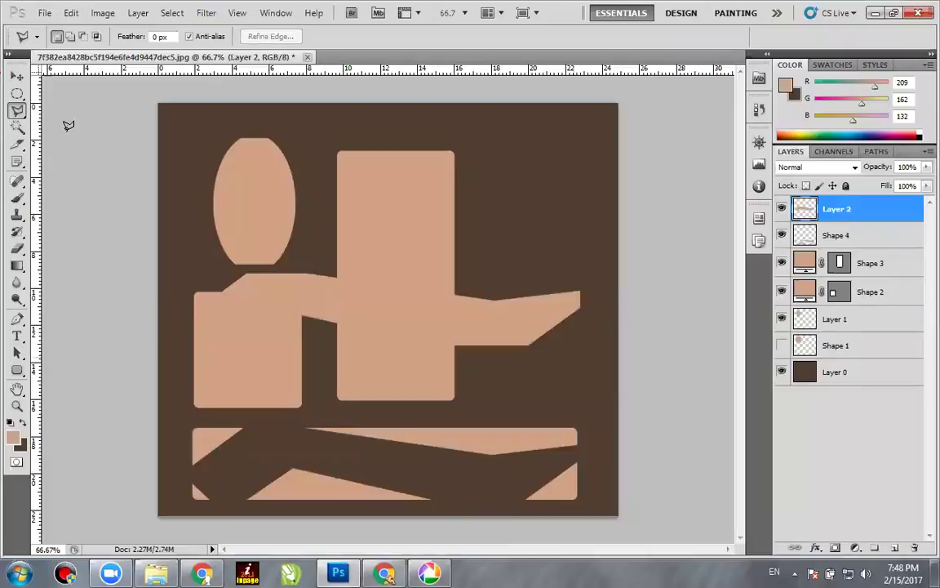
Move the pasted zigzag piece up the canvas, fit it back into its gap, and shift it up out of the gap
{"action": "left_click", "coordinate": [18, 76]}
{"action": "left_click_drag", "start_coordinate": [314, 308], "coordinate": [313, 149]}
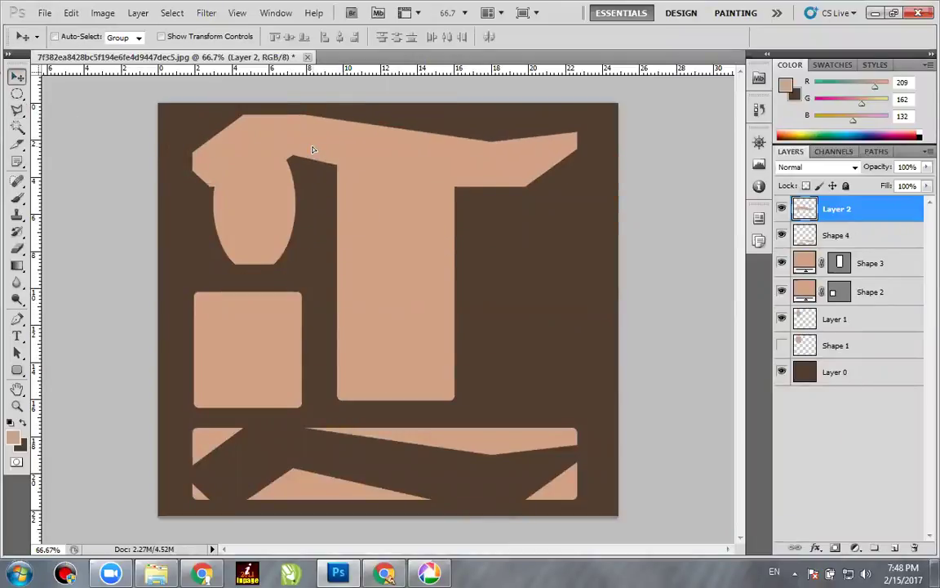
{"action": "left_click_drag", "start_coordinate": [324, 187], "coordinate": [314, 463]}
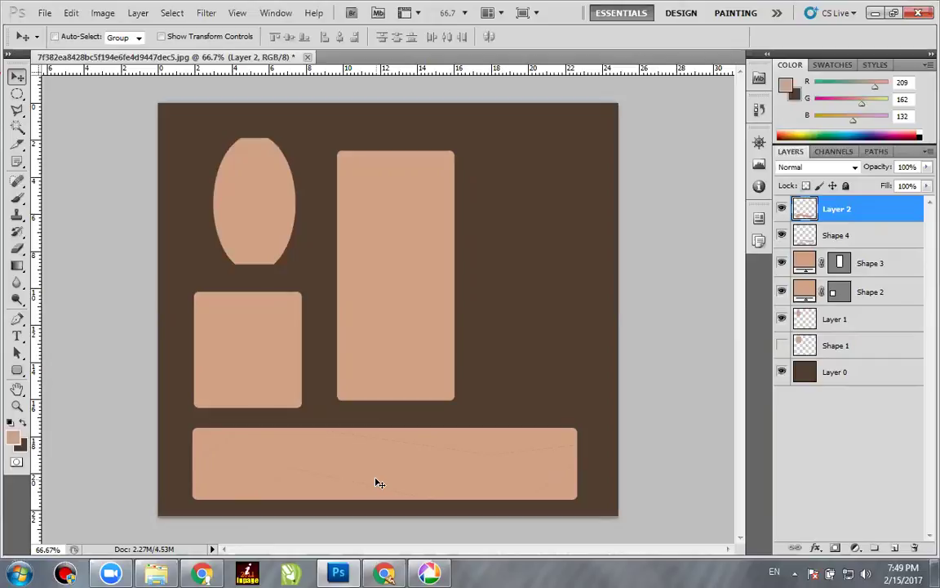
{"action": "left_click_drag", "start_coordinate": [419, 470], "coordinate": [421, 397]}
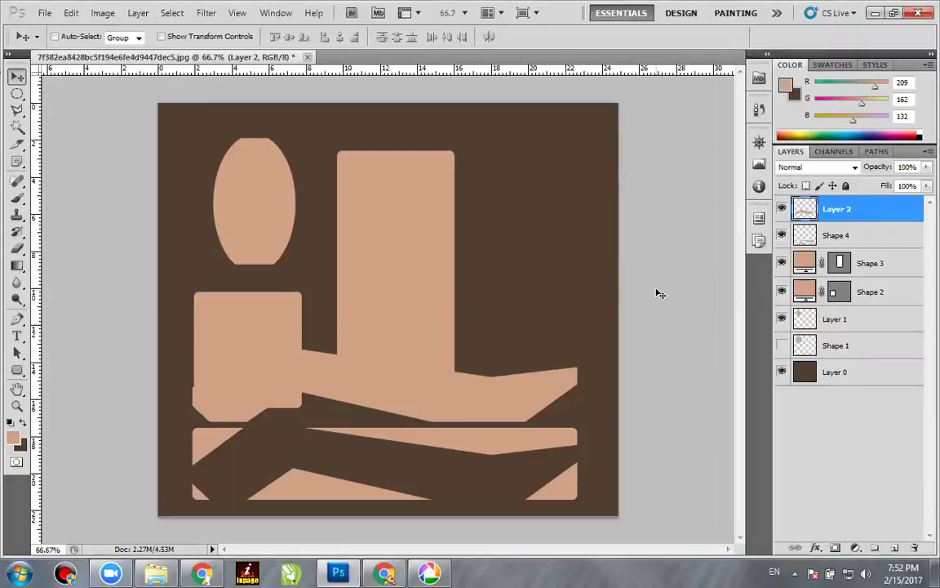
Delete all the shape and pasted layers, leaving only the dark brown Layer 0
{"action": "key", "text": "Delete"}
{"action": "key", "text": "Delete"}
{"action": "key", "text": "Delete"}
{"action": "key", "text": "Delete"}
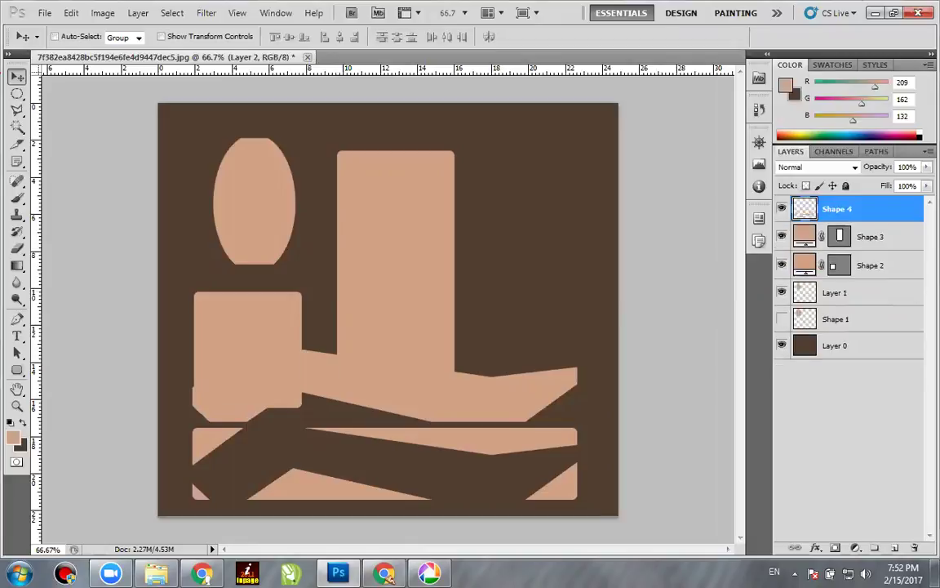
{"action": "key", "text": "Delete"}
{"action": "key", "text": "Delete"}
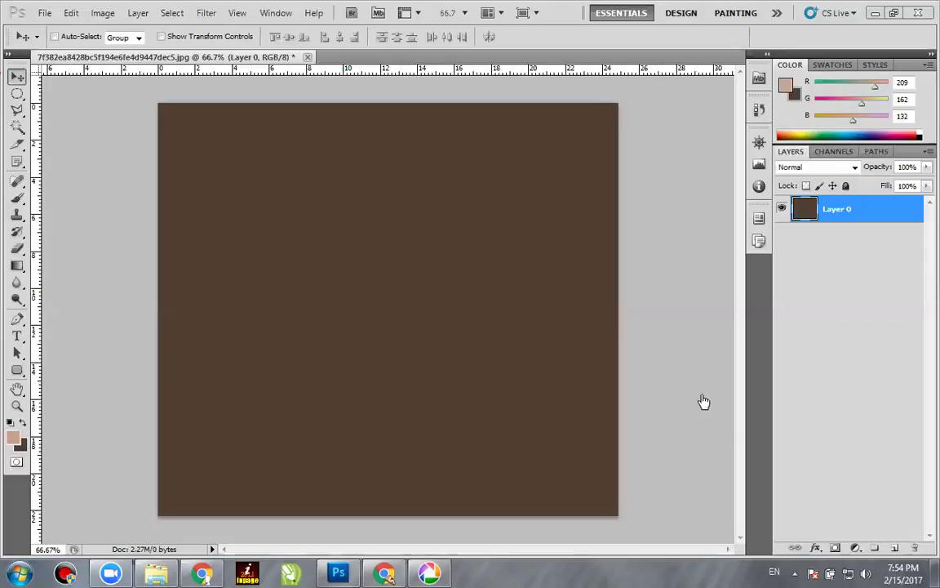
Activate the Custom Shape tool, open its shape picker and enlarge the picker
{"action": "left_click", "coordinate": [17, 369]}
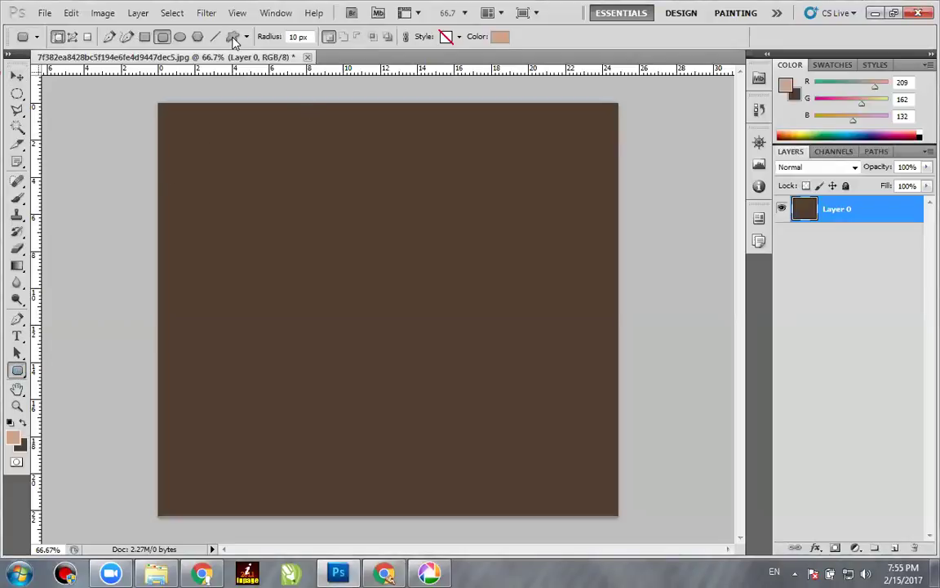
{"action": "left_click", "coordinate": [233, 36]}
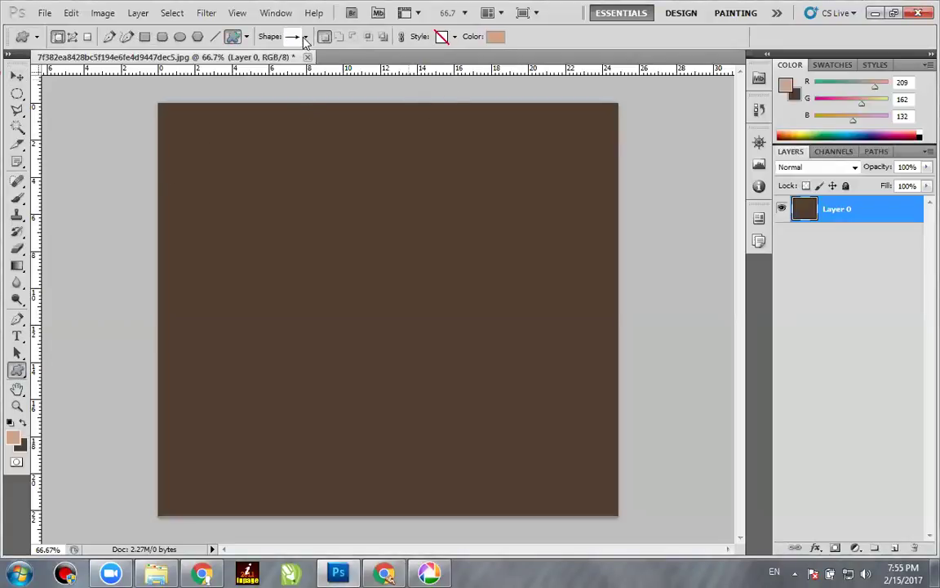
{"action": "left_click", "coordinate": [306, 36]}
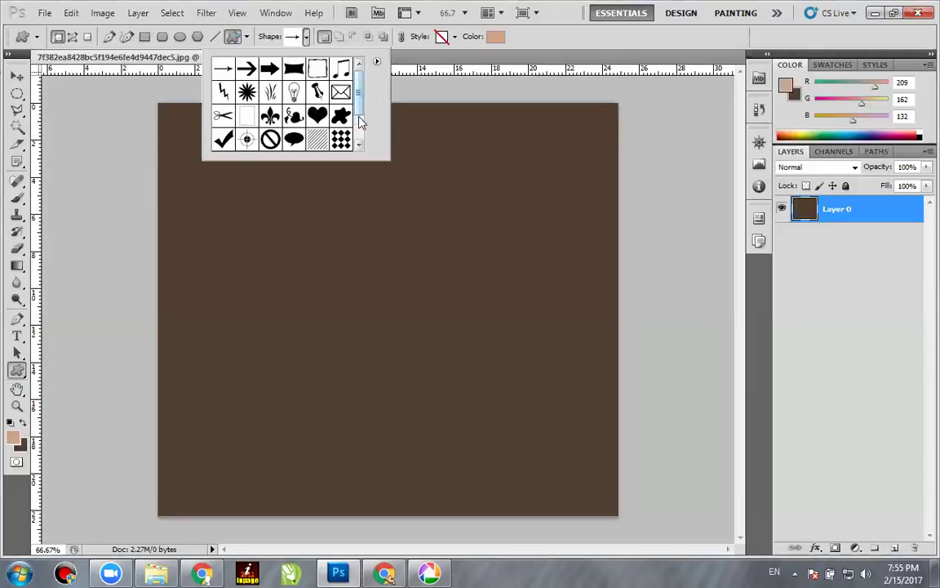
{"action": "scroll", "coordinate": [361, 139], "scroll_direction": "down", "scroll_amount": 2}
{"action": "left_click_drag", "start_coordinate": [386, 156], "coordinate": [528, 325]}
Start loading custom shapes and browse from the F: drive's graphics stuff folder to the SSSSSSS folder inside mix mtrl
{"action": "left_click", "coordinate": [616, 61]}
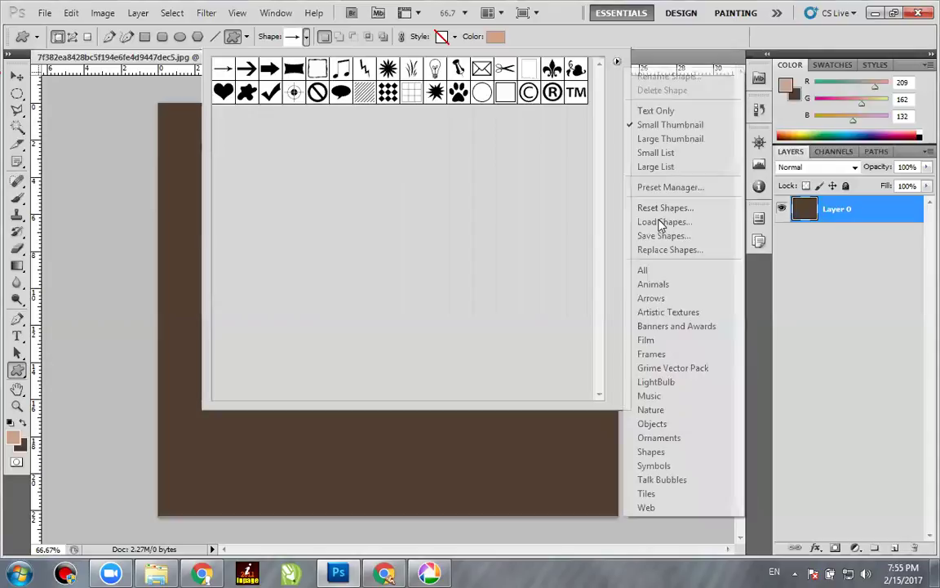
{"action": "left_click", "coordinate": [661, 225]}
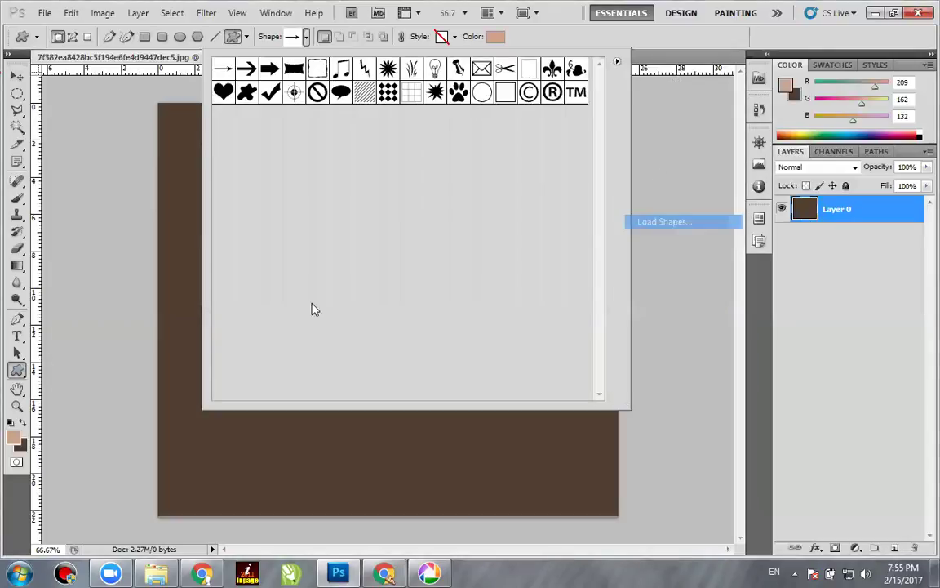
{"action": "double_click", "coordinate": [379, 277]}
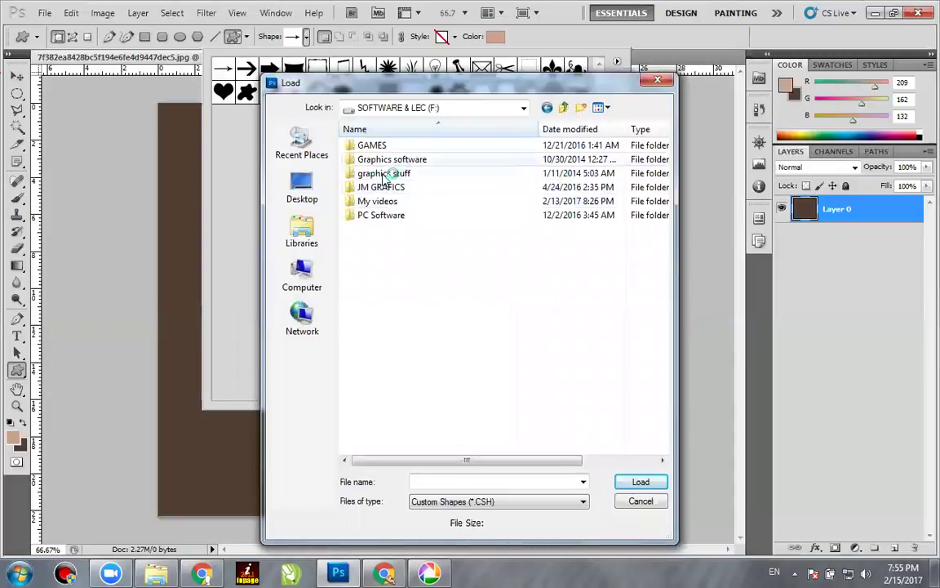
{"action": "left_click", "coordinate": [382, 173]}
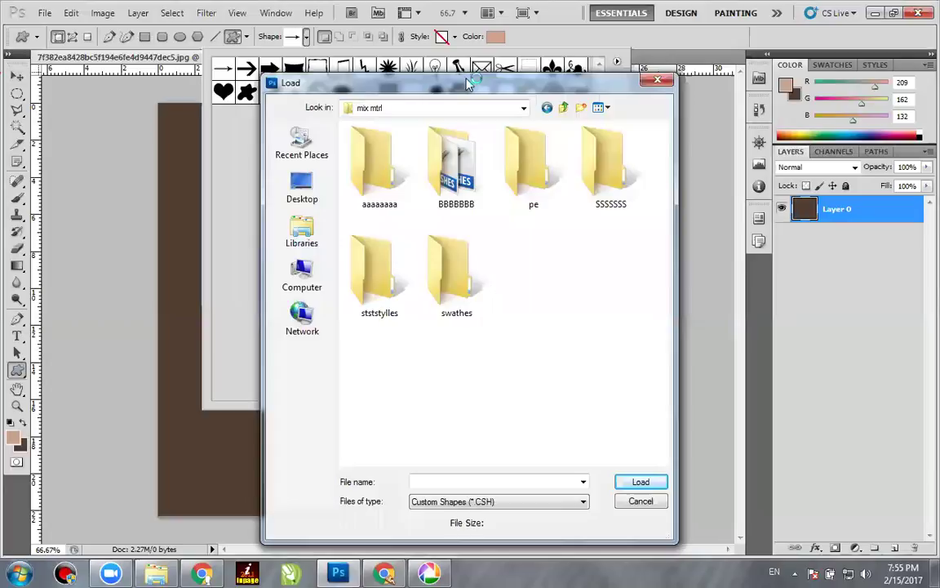
{"action": "left_click_drag", "start_coordinate": [470, 84], "coordinate": [319, 76]}
{"action": "double_click", "coordinate": [461, 163]}
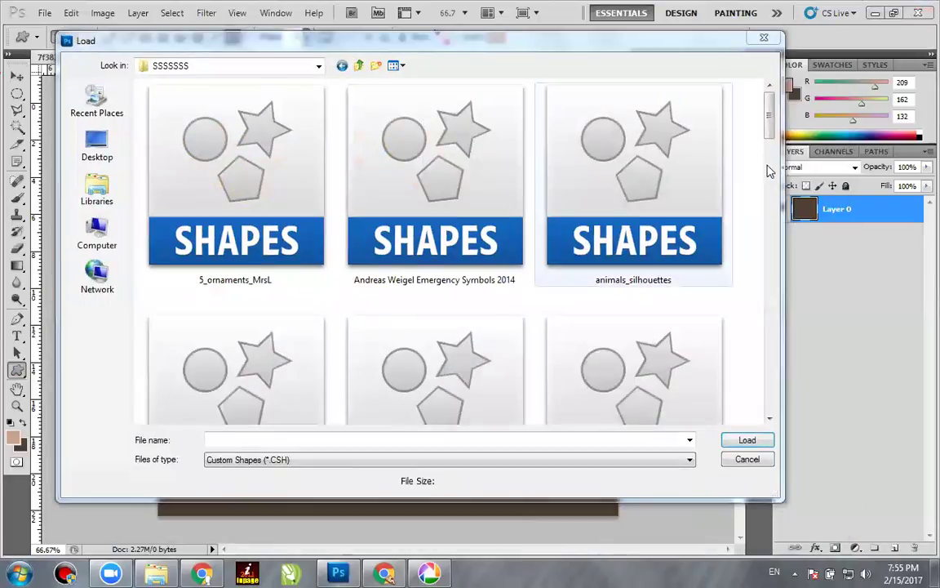
Browse the shape files in the SSSSSSS folder and load hand-drawn-arrows-Shapes4FREE
{"action": "scroll", "coordinate": [767, 215], "scroll_direction": "down", "scroll_amount": 3}
{"action": "scroll", "coordinate": [767, 215], "scroll_direction": "down", "scroll_amount": 5}
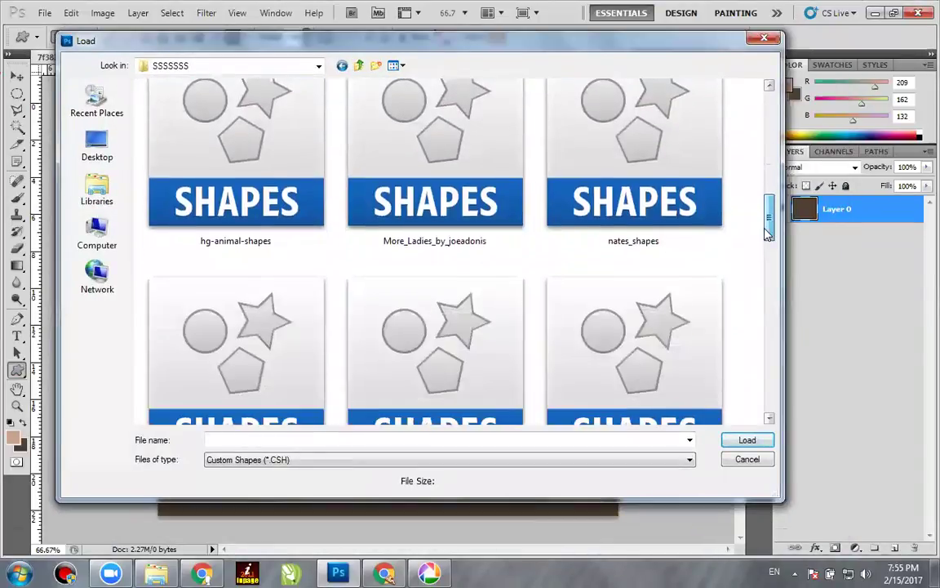
{"action": "left_click_drag", "start_coordinate": [767, 242], "coordinate": [770, 364]}
{"action": "left_click", "coordinate": [768, 307]}
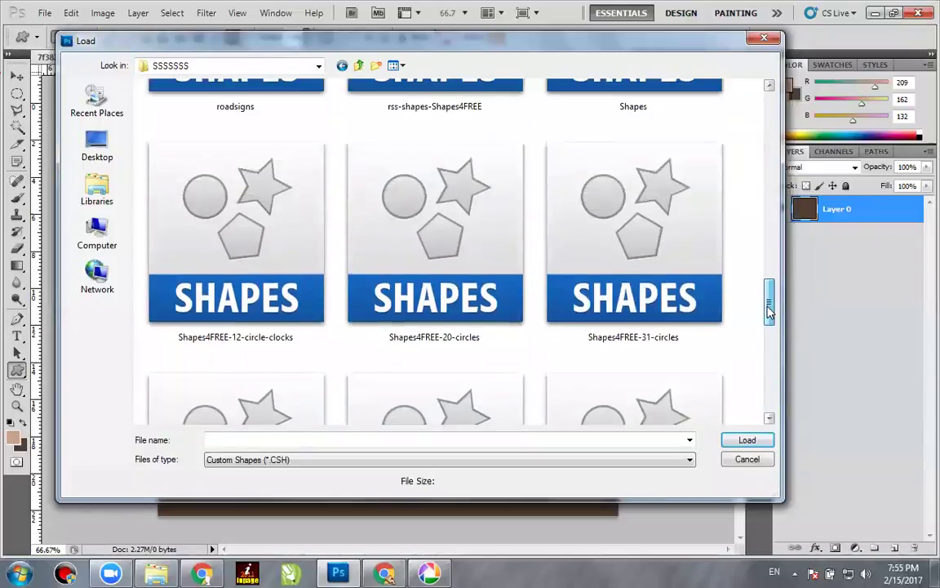
{"action": "left_click", "coordinate": [765, 255]}
{"action": "left_click", "coordinate": [767, 262]}
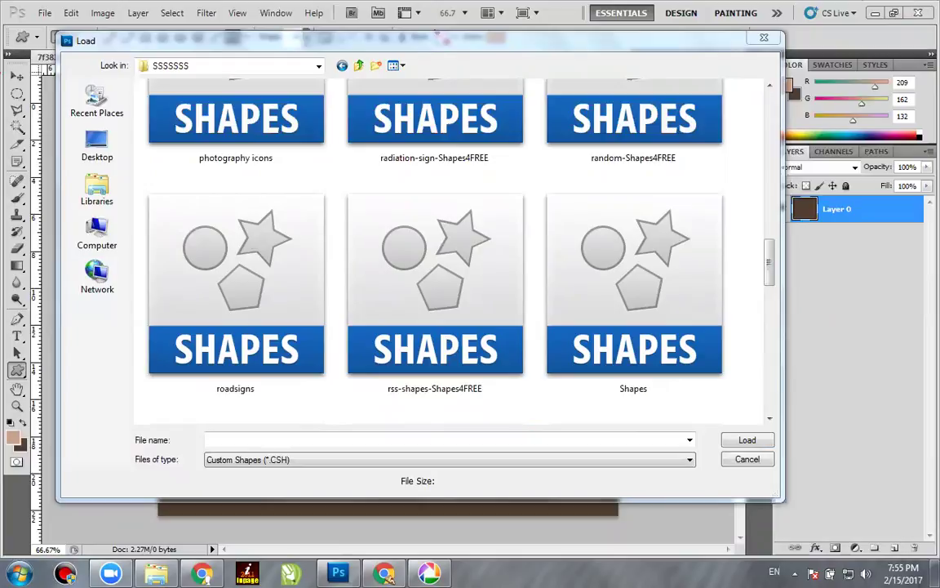
{"action": "left_click_drag", "start_coordinate": [771, 262], "coordinate": [771, 225]}
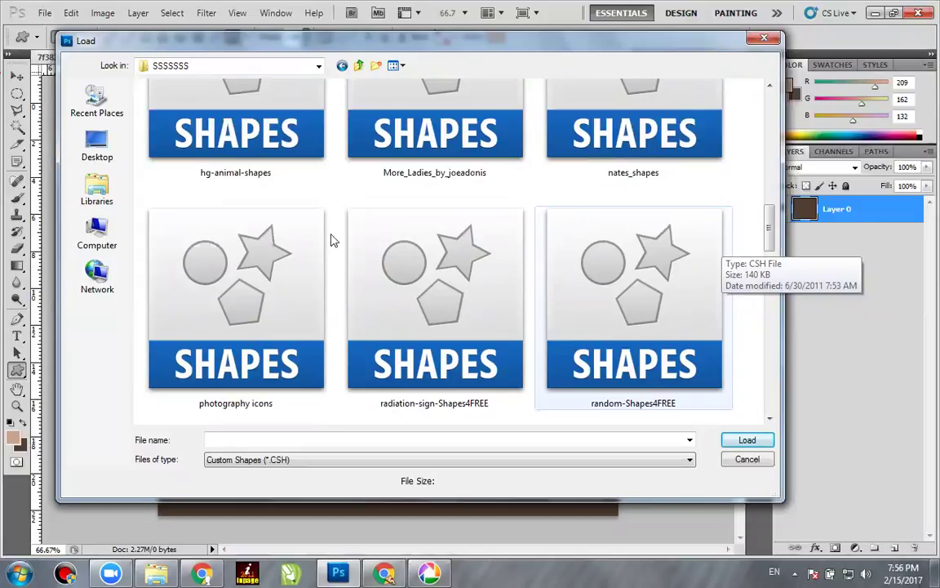
{"action": "scroll", "coordinate": [318, 237], "scroll_direction": "up", "scroll_amount": 2}
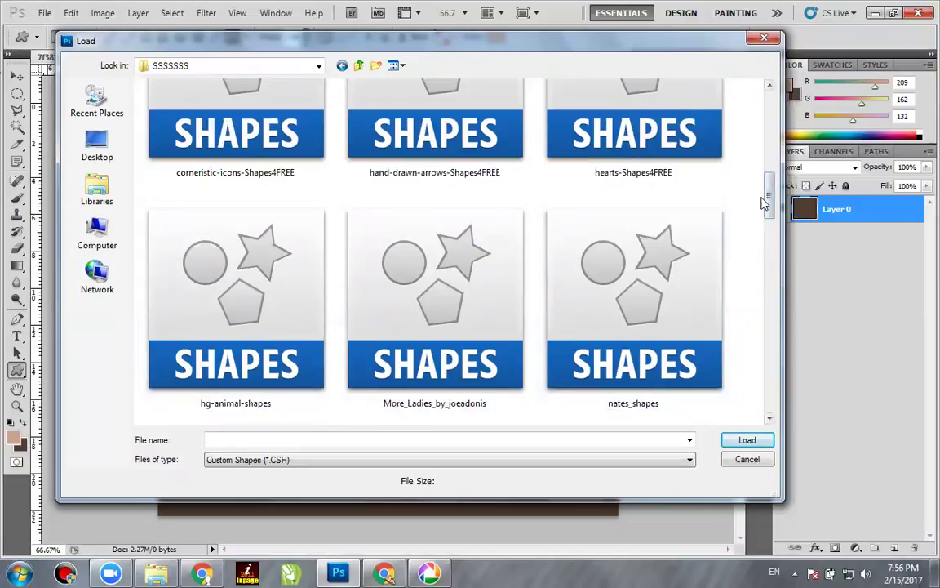
{"action": "scroll", "coordinate": [775, 177], "scroll_direction": "up", "scroll_amount": 2}
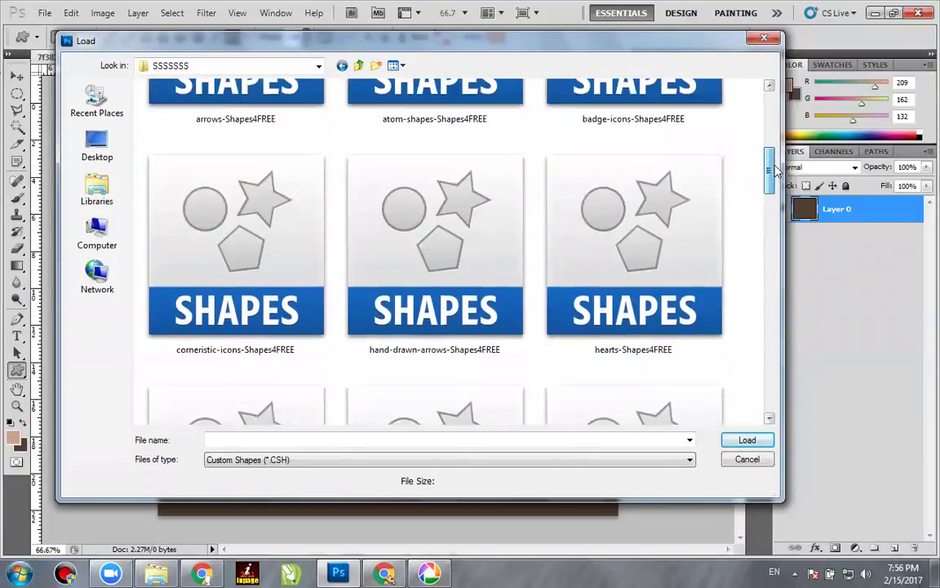
{"action": "left_click", "coordinate": [446, 287]}
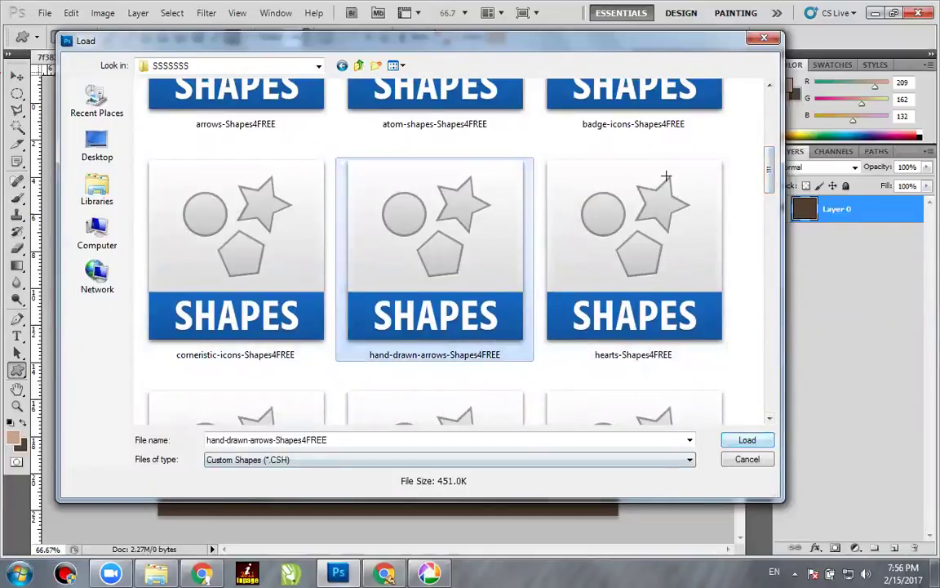
{"action": "key", "text": "Return"}
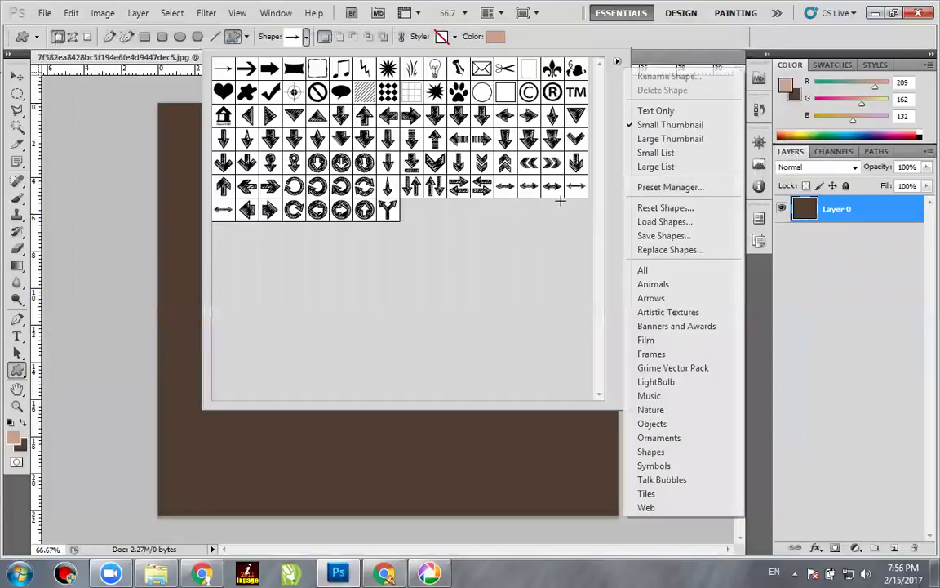
Display the custom shapes as large thumbnails and append the All shape set to the current shapes
{"action": "left_click", "coordinate": [670, 138]}
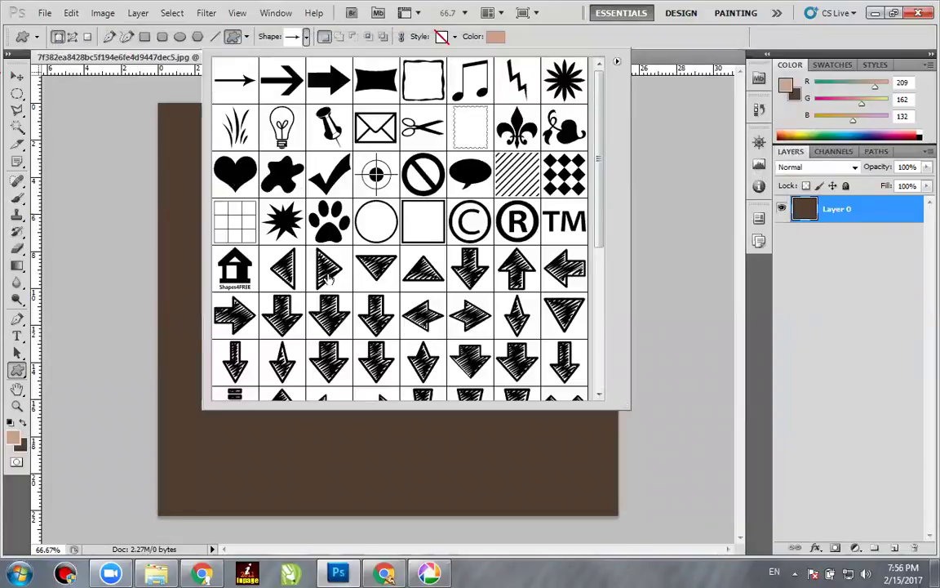
{"action": "left_click", "coordinate": [616, 61]}
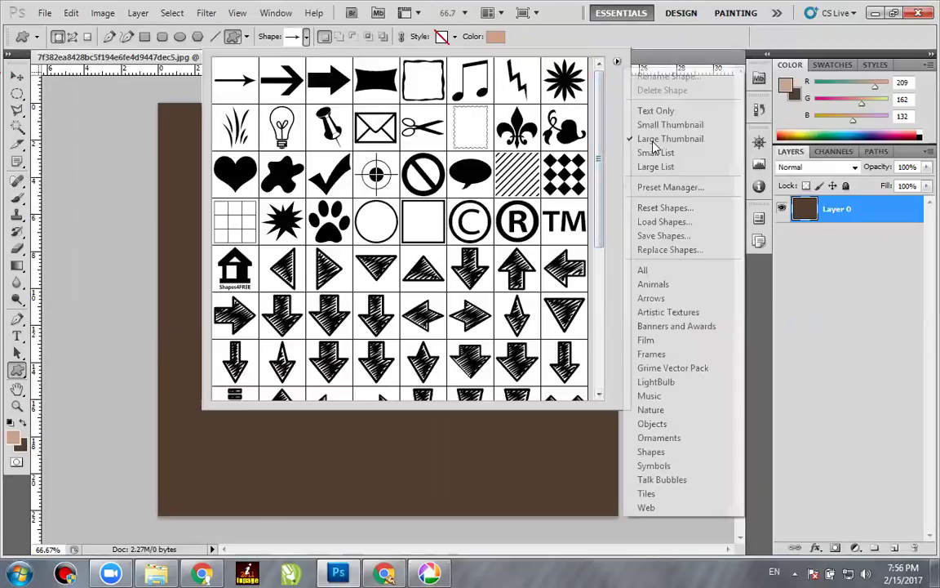
{"action": "left_click", "coordinate": [646, 271]}
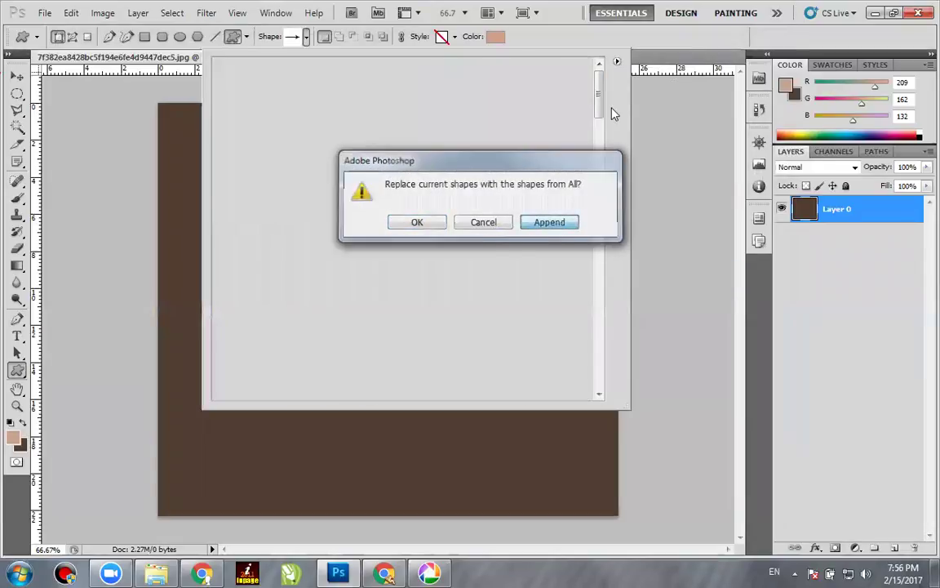
Pick the round serrated seal shape and draw it large in tan, filling most of the brown canvas
{"action": "left_click_drag", "start_coordinate": [599, 95], "coordinate": [599, 209]}
{"action": "left_click", "coordinate": [423, 89]}
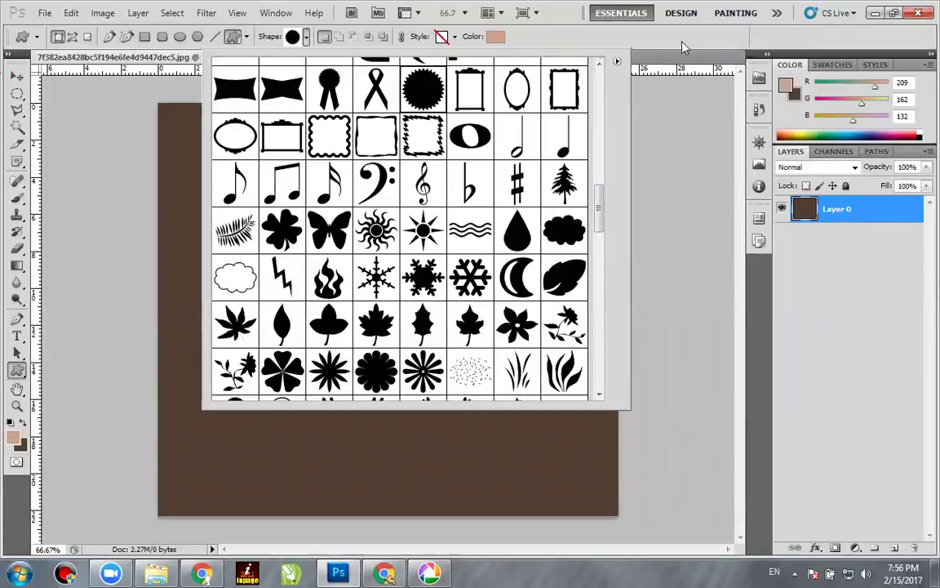
{"action": "left_click", "coordinate": [682, 44]}
{"action": "left_click_drag", "start_coordinate": [202, 152], "coordinate": [568, 498]}
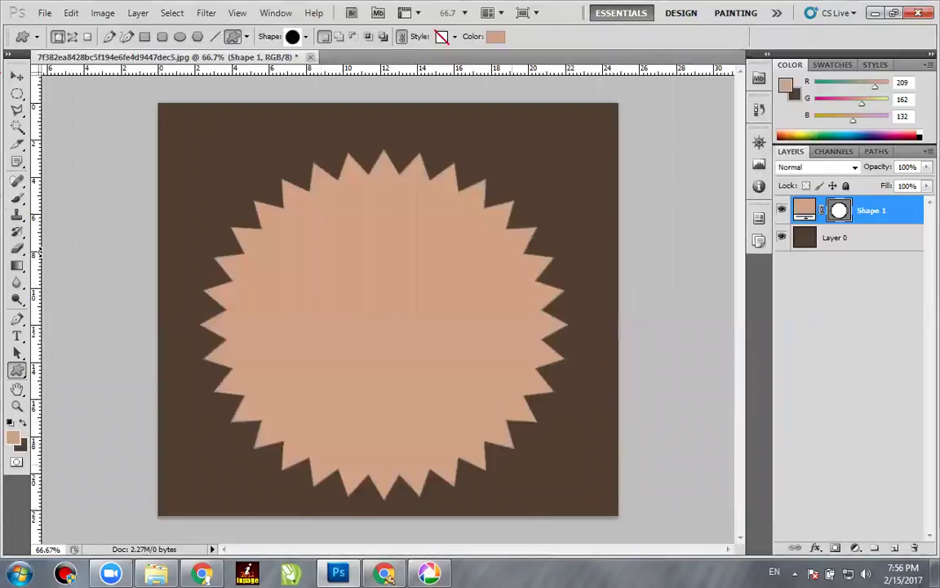
Move the tan seal shape slightly up so that it sits centred on the canvas
{"action": "key", "text": "ctrl+t"}
{"action": "key", "text": "Return"}
{"action": "key", "text": "v"}
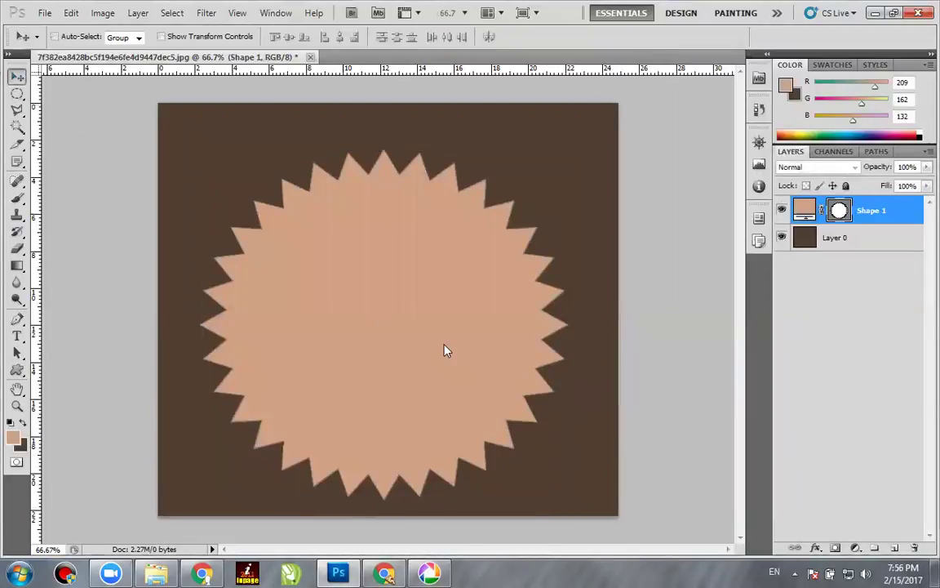
{"action": "left_click_drag", "start_coordinate": [377, 325], "coordinate": [379, 310]}
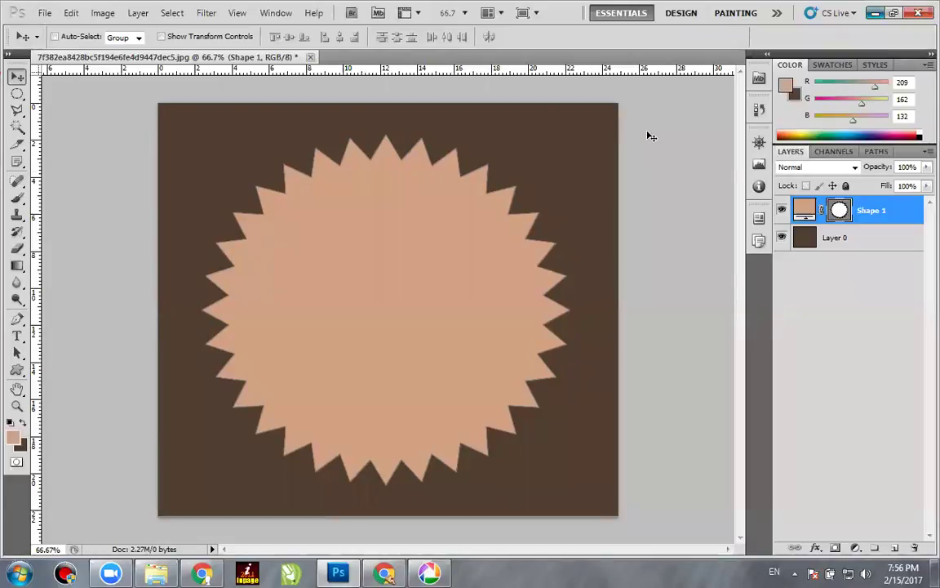
Place the green image b from the desktop over the seal and scale it to about 111%
{"action": "key", "text": "super+d"}
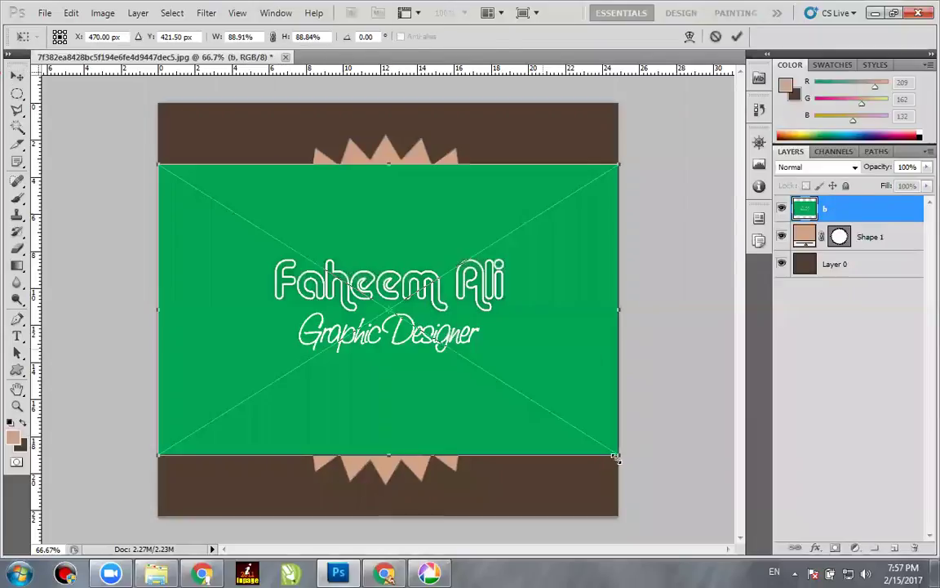
{"action": "left_click_drag", "start_coordinate": [615, 458], "coordinate": [670, 490]}
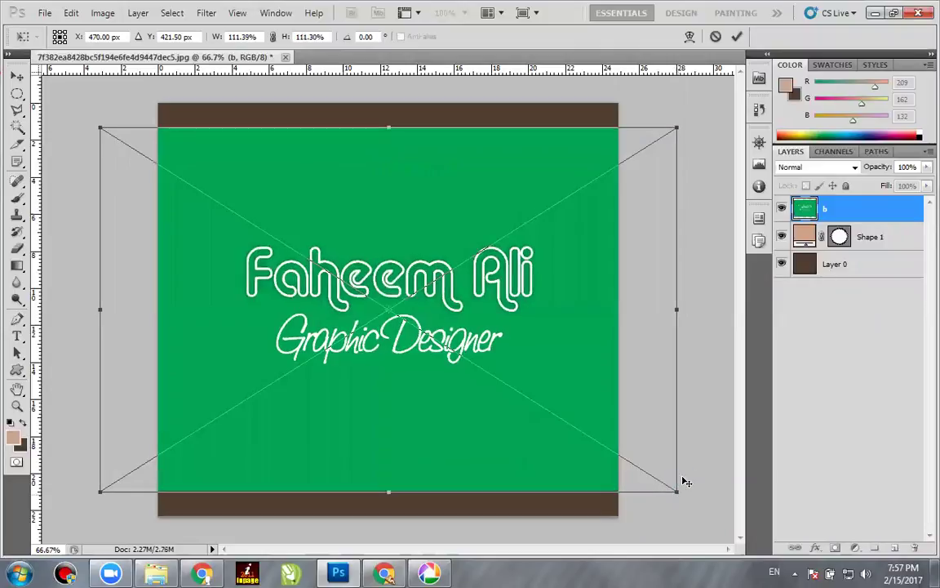
{"action": "key", "text": "Return"}
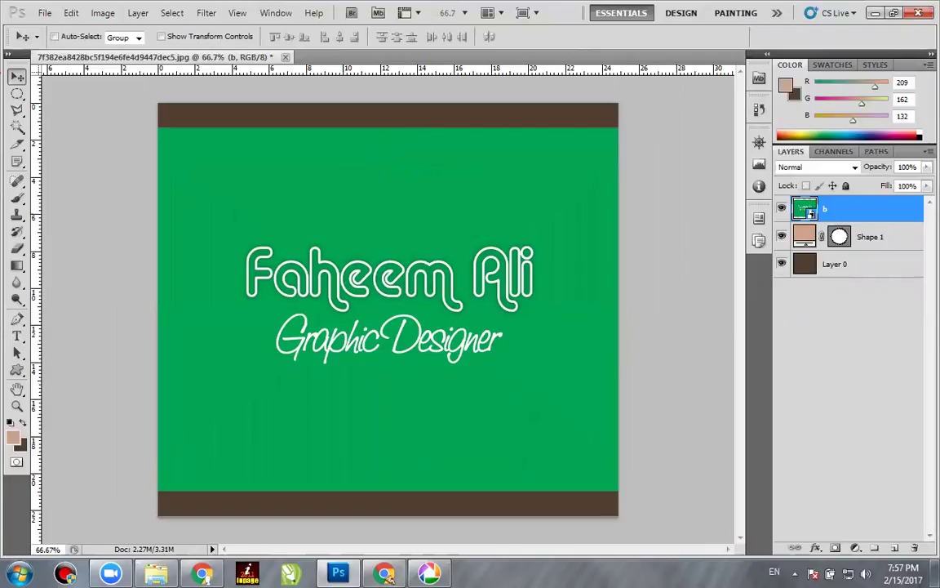
Clip the placed image layer b to the Shape 1 seal layer with a clipping mask
{"action": "key", "text": "alt"}
{"action": "key", "text": "alt"}
{"action": "key", "text": "alt"}
{"action": "key", "text": "ctrl+alt+g"}
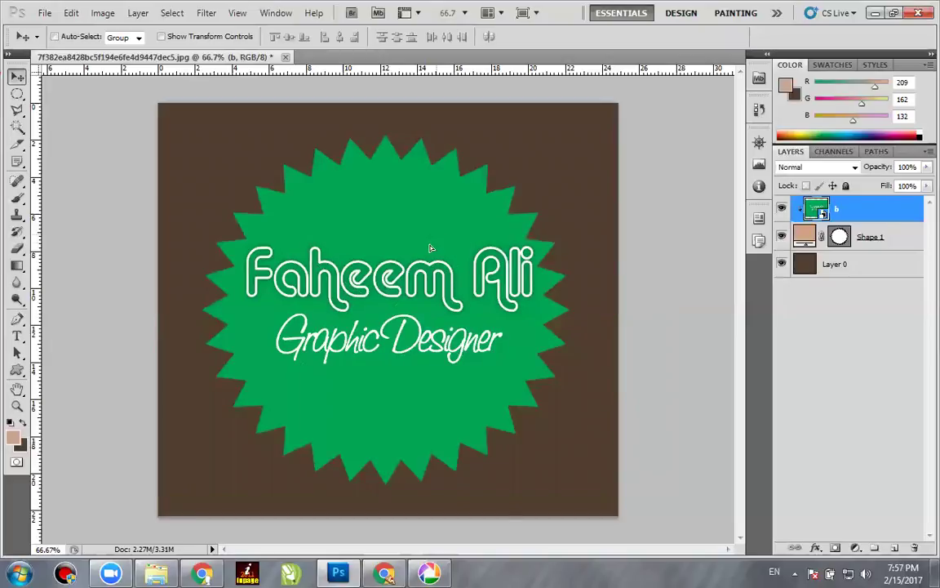
Move the clipped image b slightly down and to the left within the seal shape
{"action": "left_click_drag", "start_coordinate": [434, 245], "coordinate": [431, 251]}
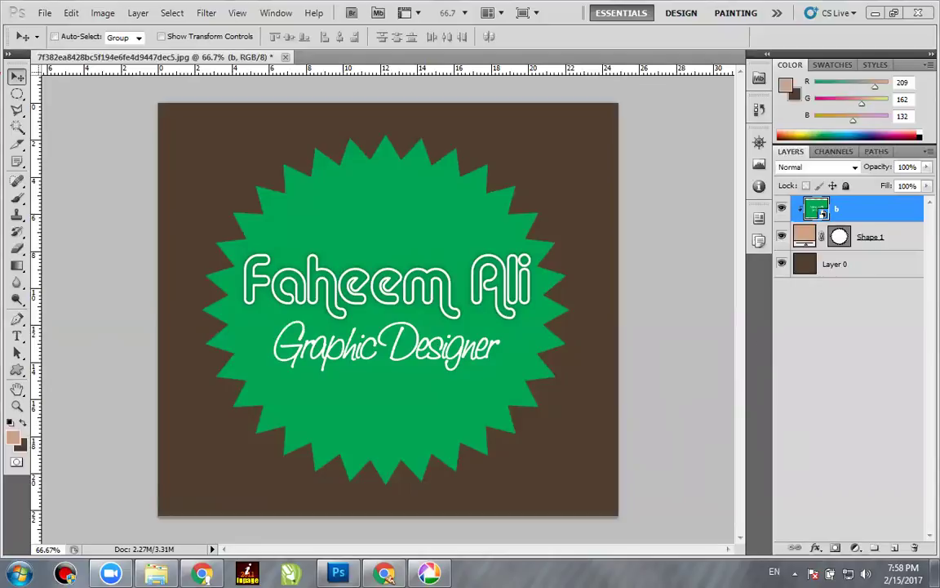
Switch to Chrome, like all the comments under the Graphic Designing Lecture#5 feedback post, and expand the first comment's full text
{"action": "left_click", "coordinate": [202, 573]}
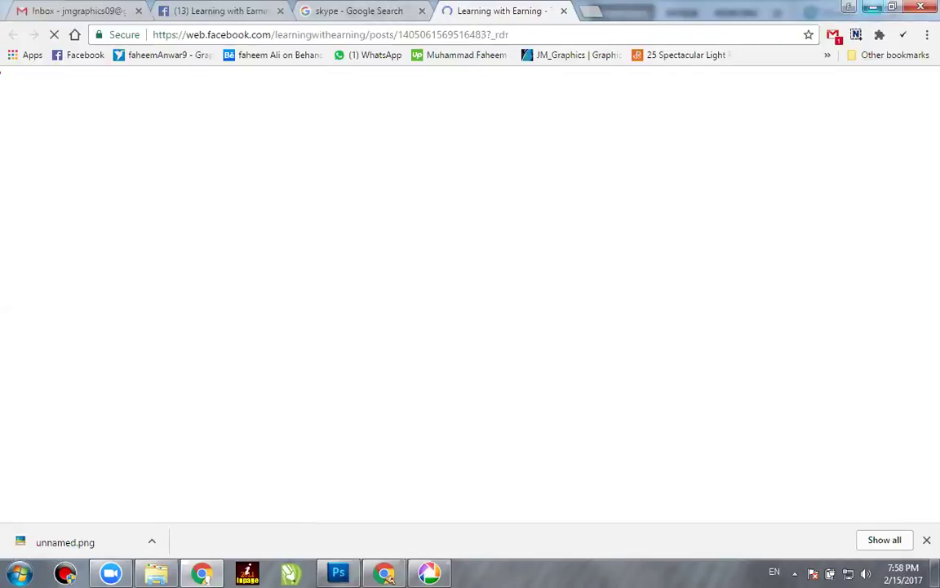
{"action": "key", "text": "alt+Tab"}
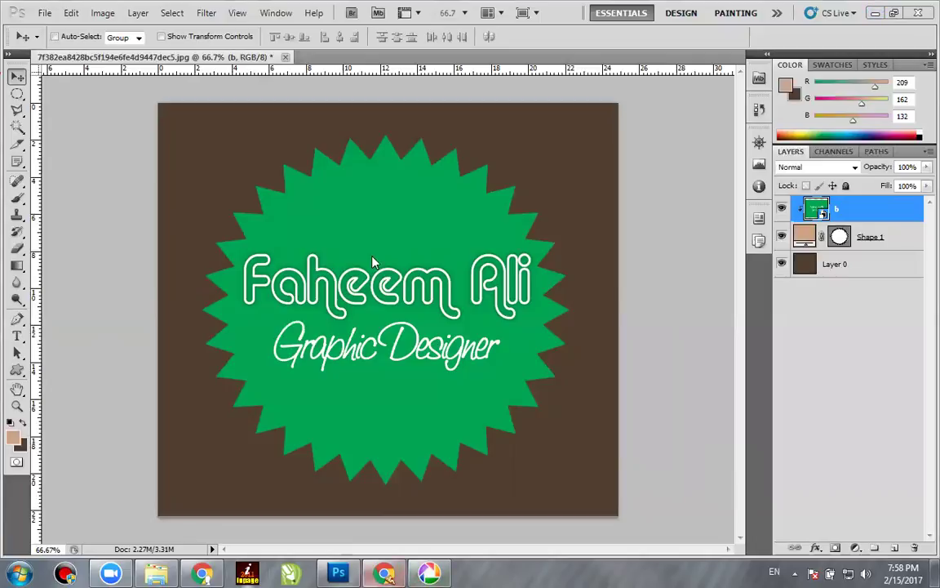
{"action": "key", "text": "alt+Tab"}
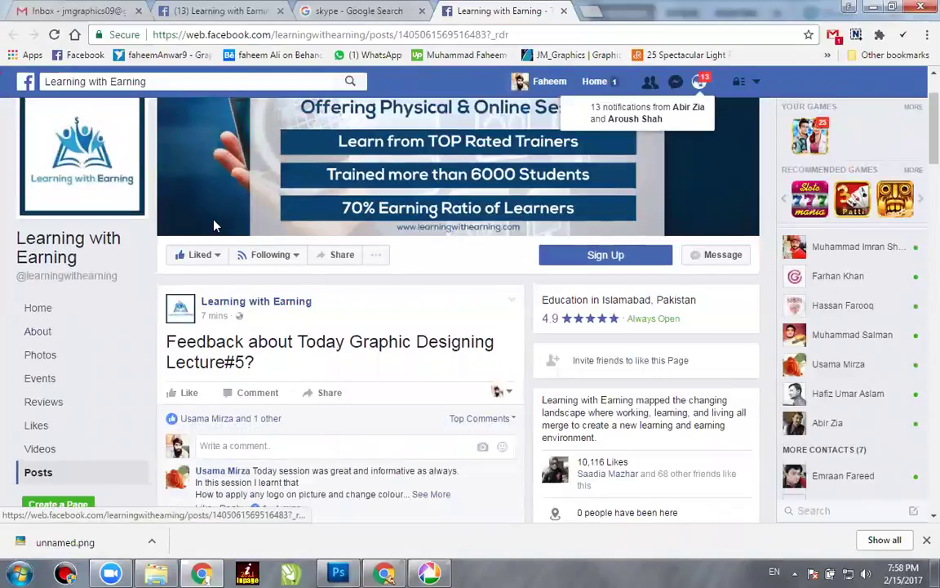
{"action": "scroll", "coordinate": [214, 226], "scroll_direction": "down", "scroll_amount": 3}
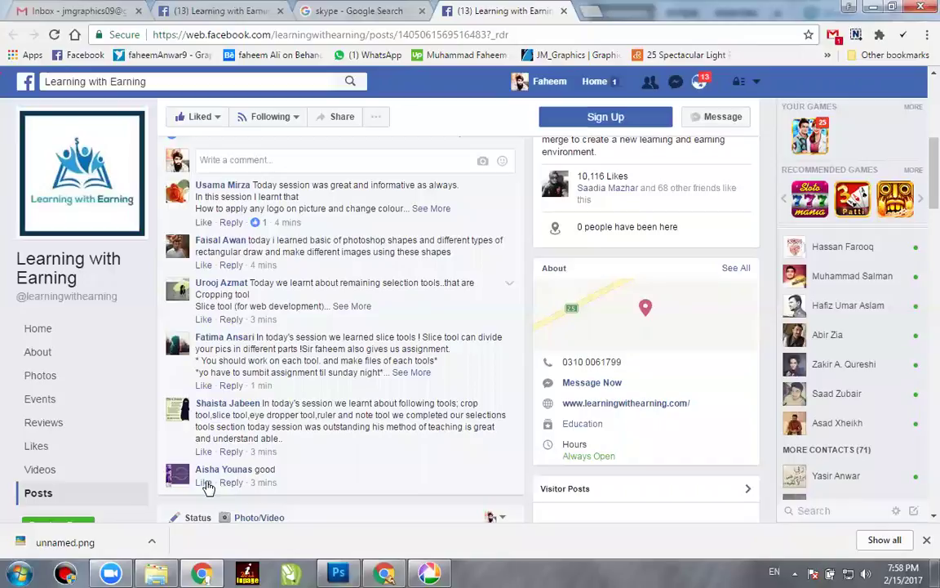
{"action": "left_click", "coordinate": [202, 453]}
{"action": "left_click", "coordinate": [204, 387]}
{"action": "left_click", "coordinate": [203, 319]}
{"action": "left_click", "coordinate": [203, 265]}
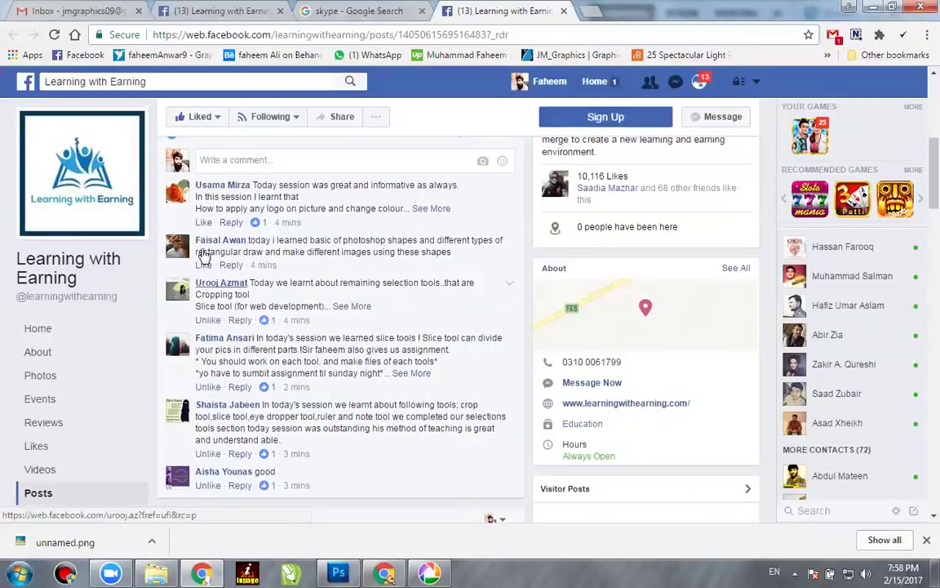
{"action": "left_click", "coordinate": [203, 222]}
{"action": "left_click", "coordinate": [418, 208]}
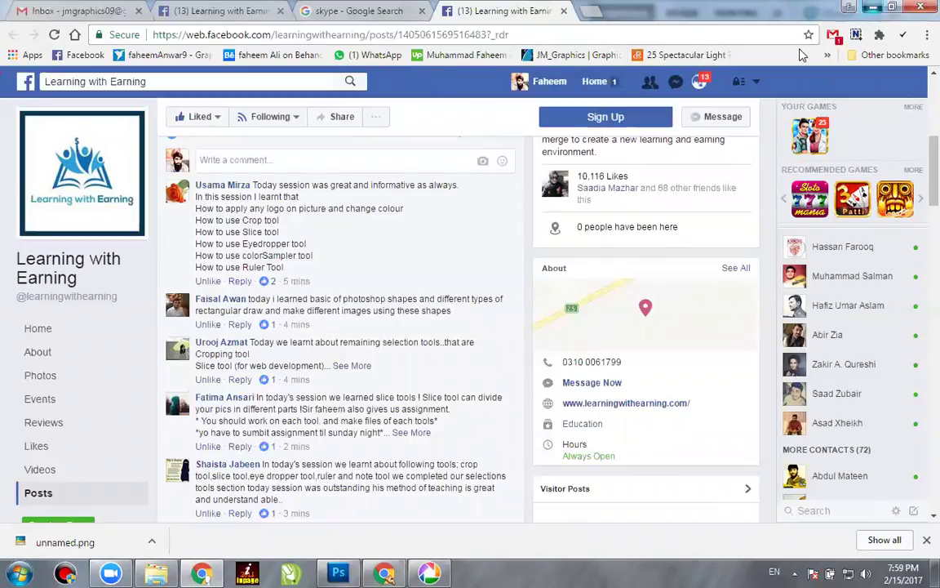
Switch back to Photoshop and rasterize the clipped smart object layer b
{"action": "left_click", "coordinate": [873, 7]}
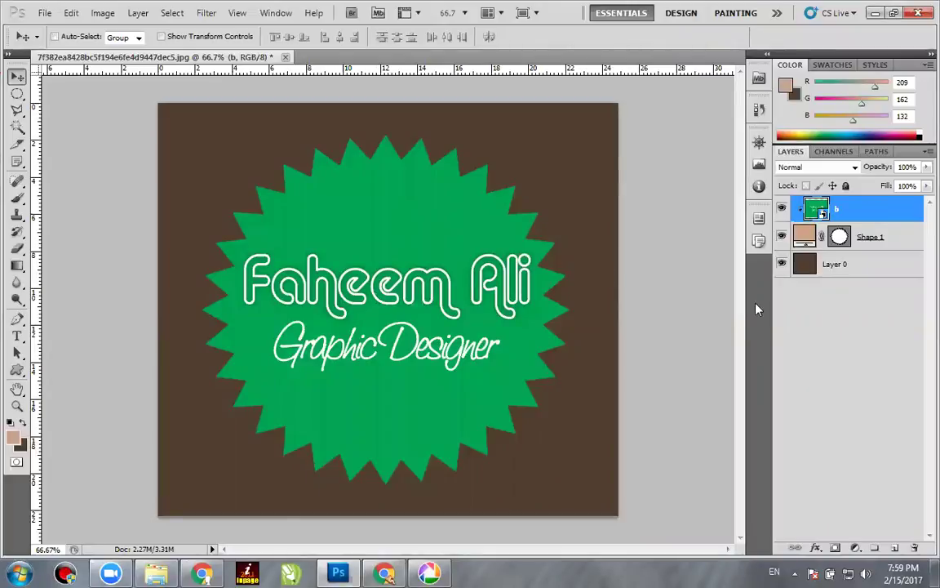
{"action": "right_click", "coordinate": [860, 209]}
{"action": "left_click", "coordinate": [717, 324]}
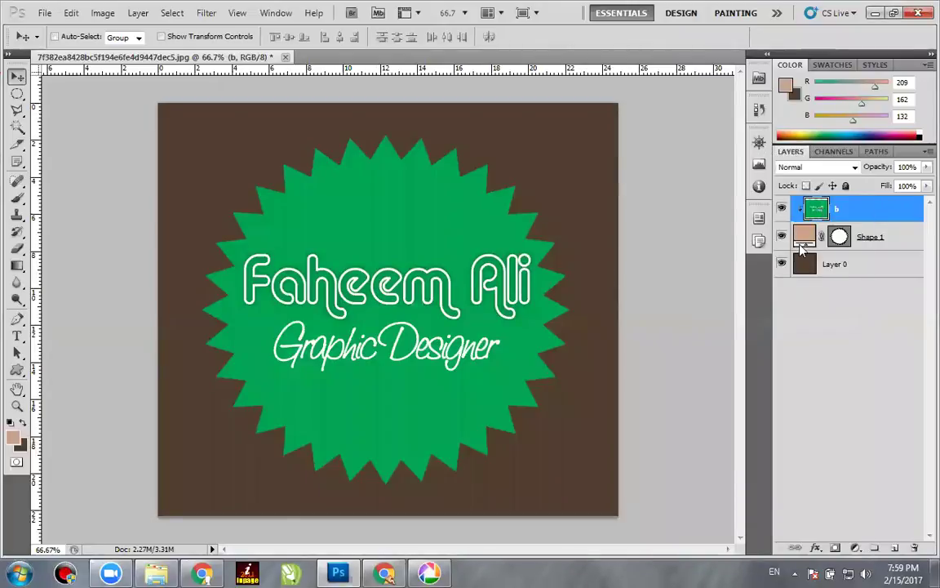